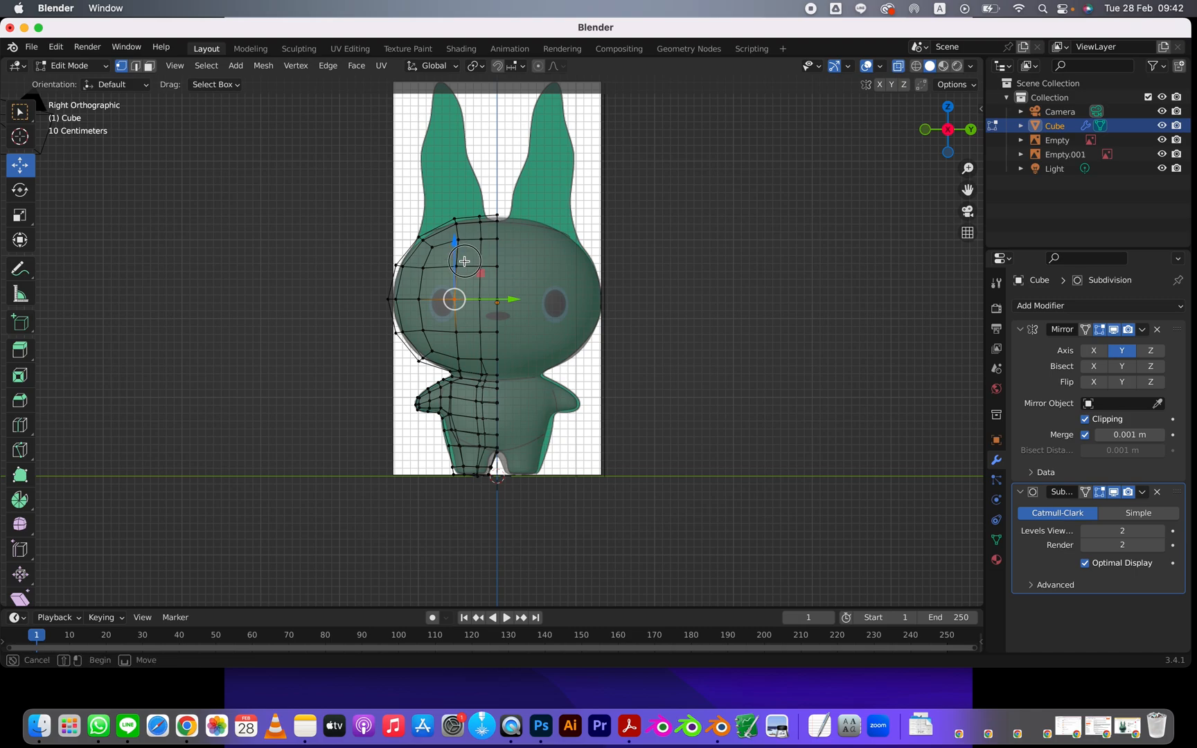
Inset the two stacked head faces over the reference eye on the negative Y side by about 0.06 m.
drag(515, 298, 519, 298)
click(149, 65)
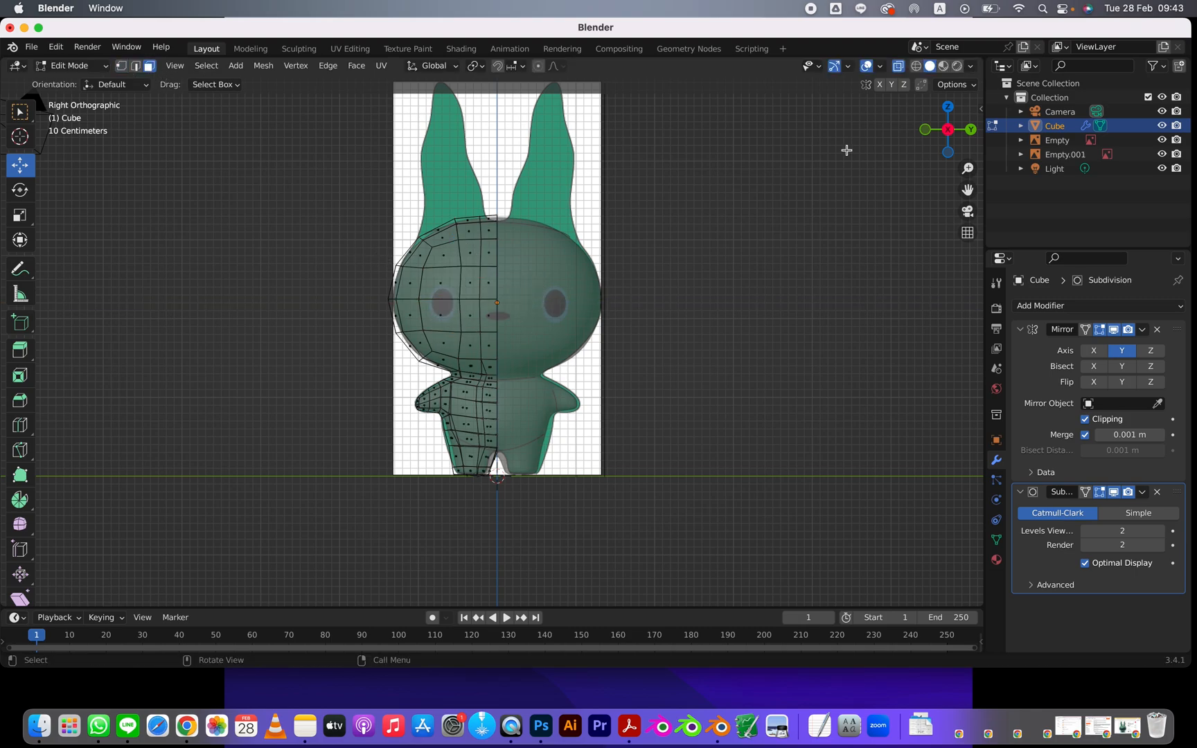
click(899, 66)
click(444, 284)
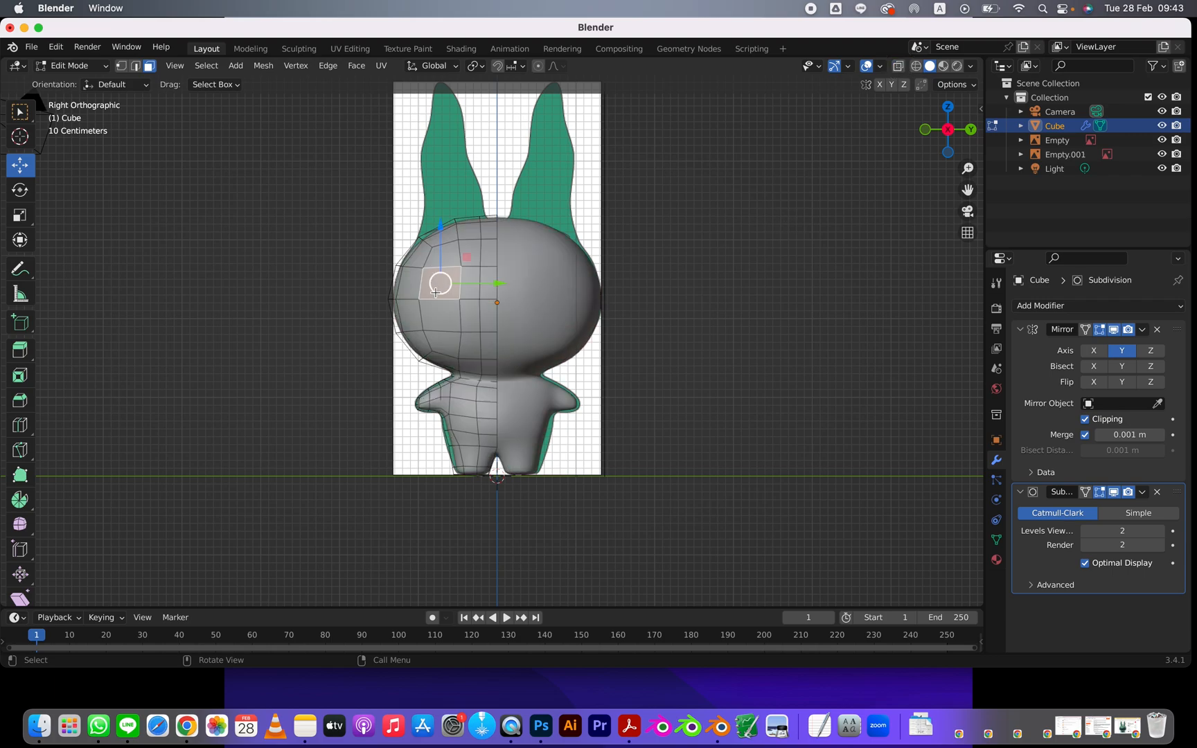
shift+click(462, 320)
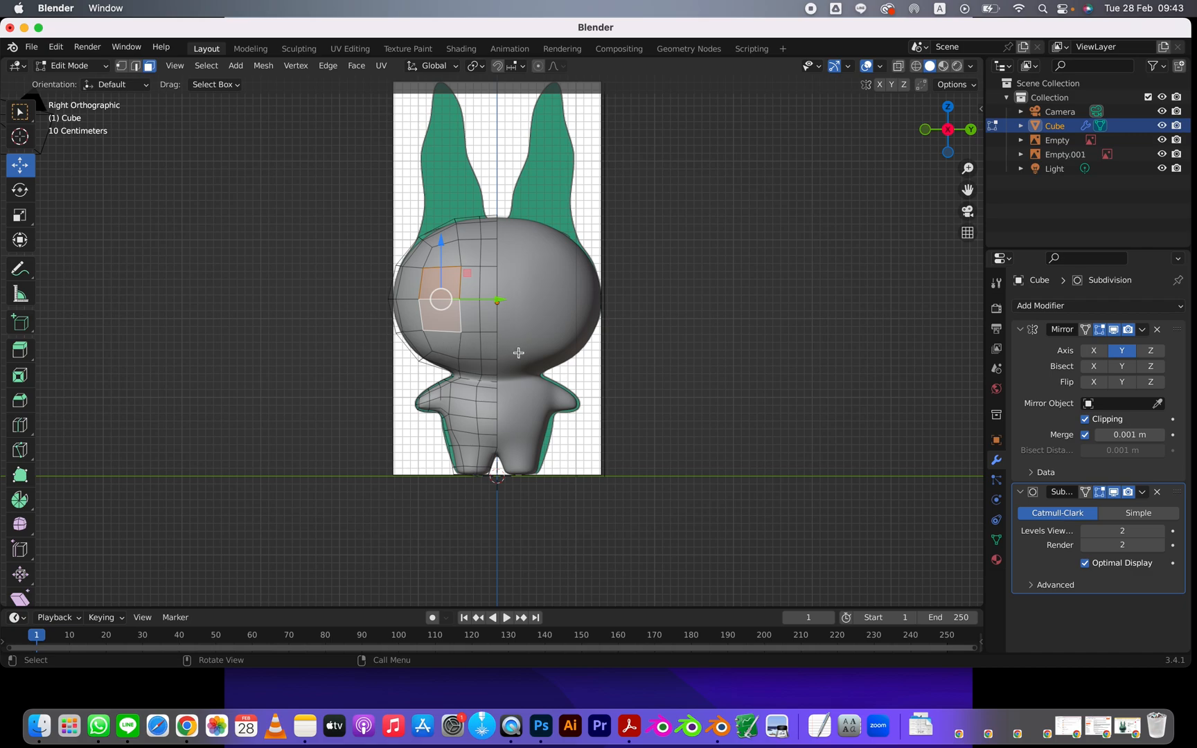
key(i)
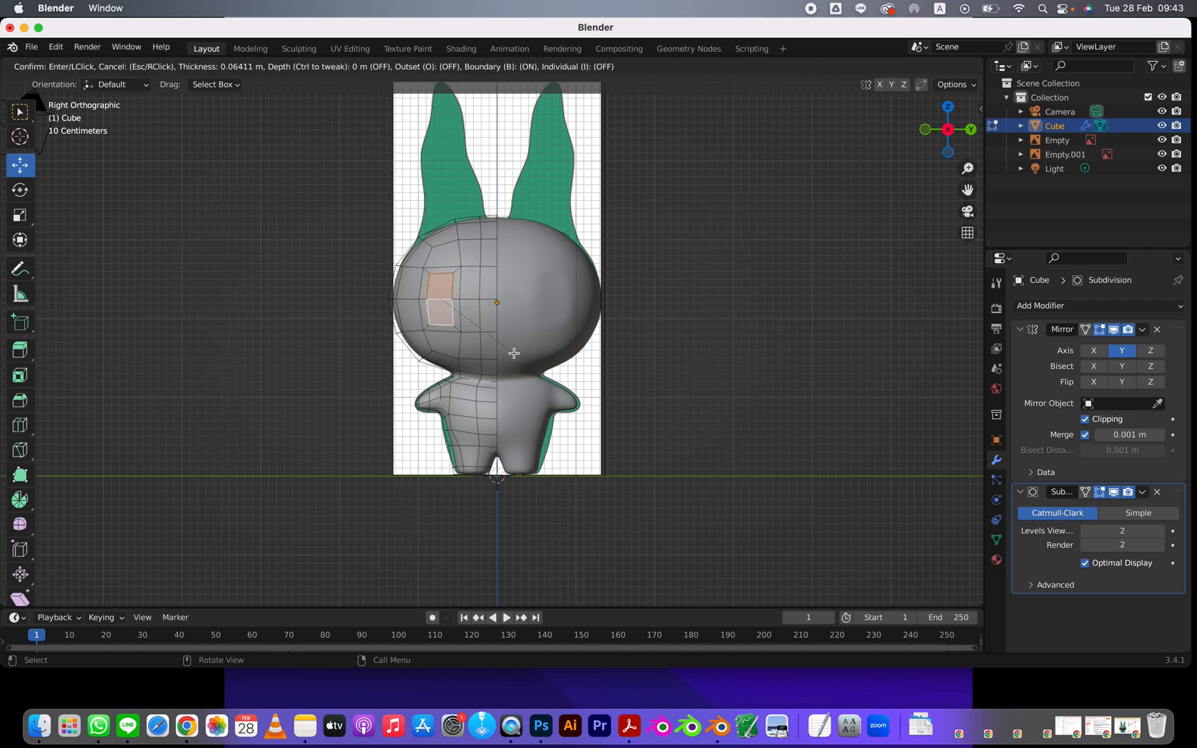
click(514, 353)
Select the four corner vertices of the inset eye region and scale them inward slightly.
scroll(369, 324, up, 3)
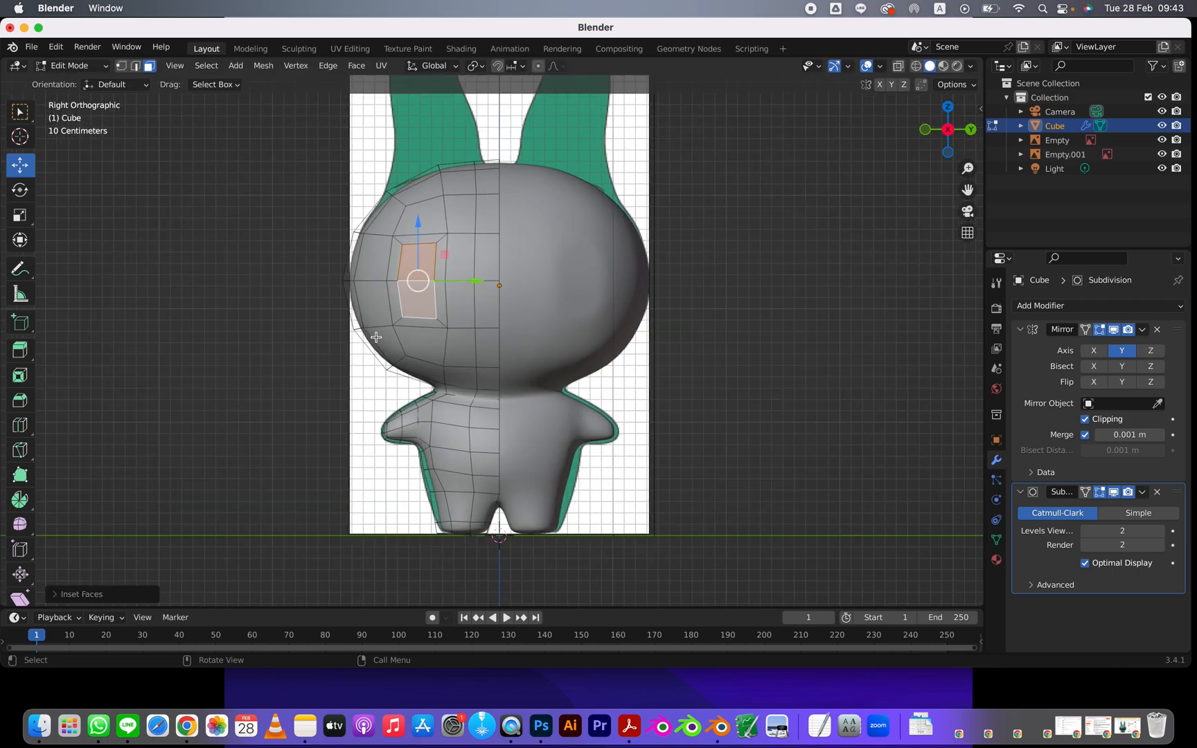
middle_drag(374, 343, 345, 316)
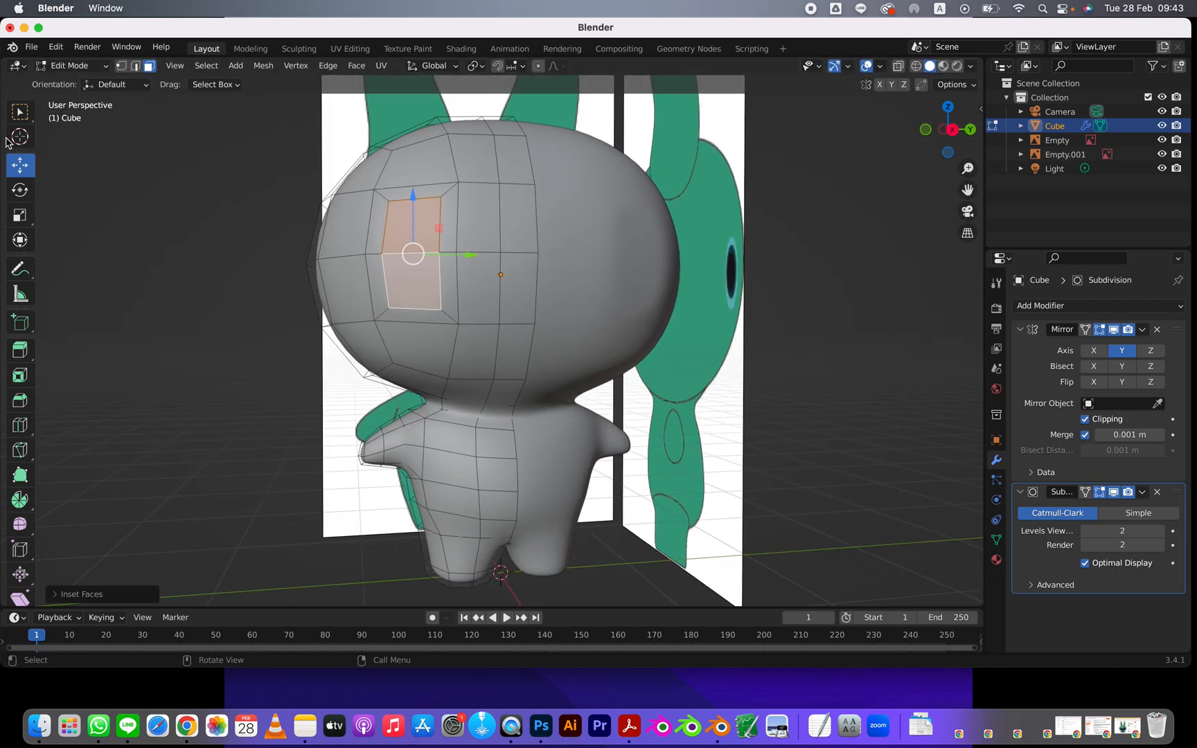
click(125, 66)
click(388, 201)
shift+click(441, 198)
shift+click(440, 305)
shift+click(389, 307)
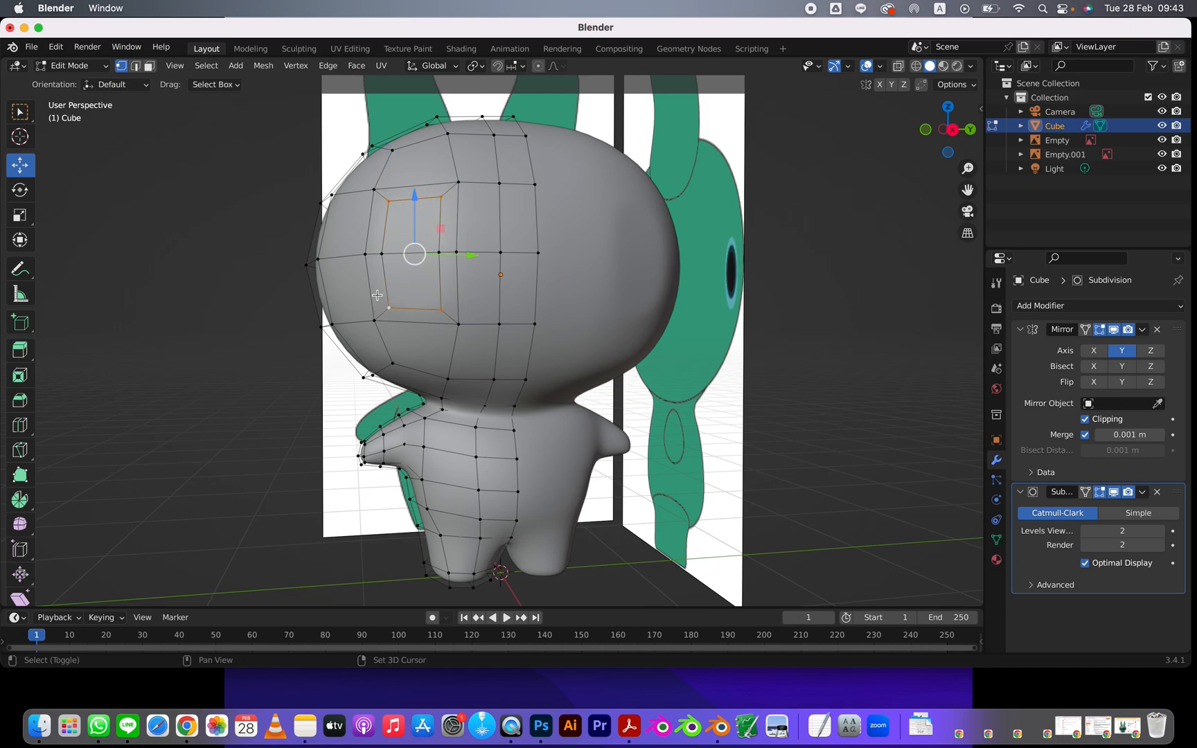
click(20, 216)
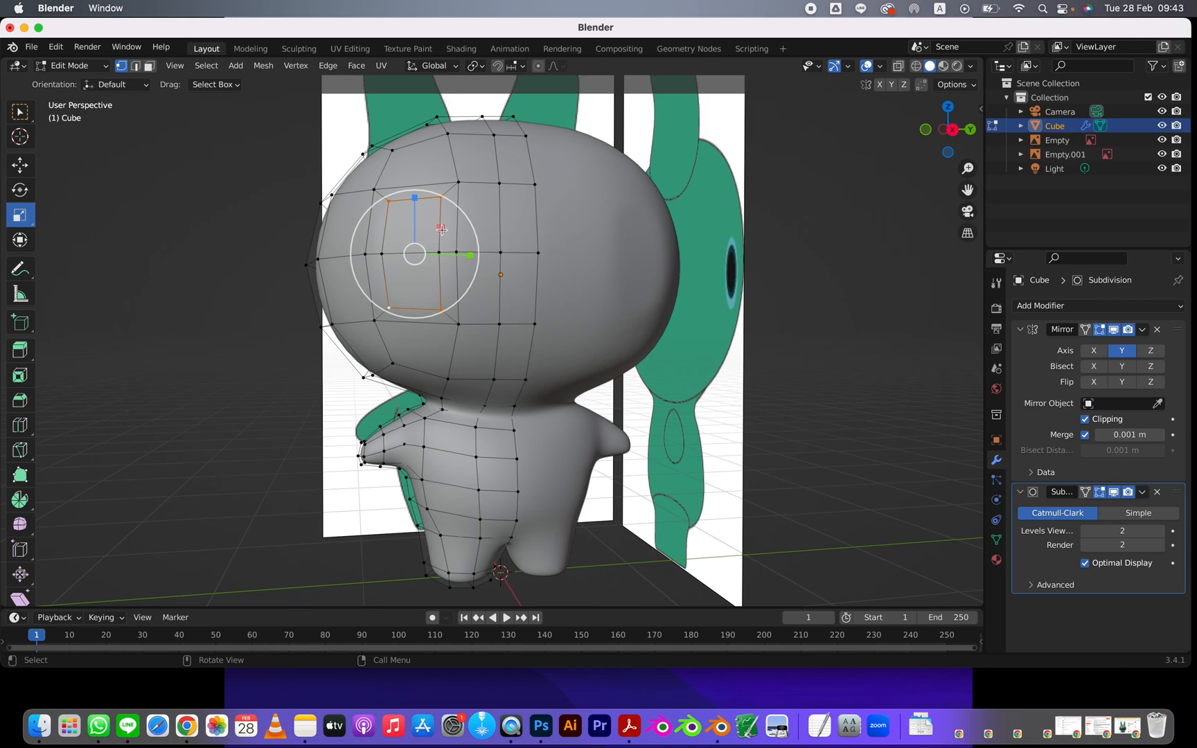
drag(439, 236, 431, 237)
Shift the eye region's two inner corner vertices slightly outward along Y and bring them closer together vertically.
click(435, 208)
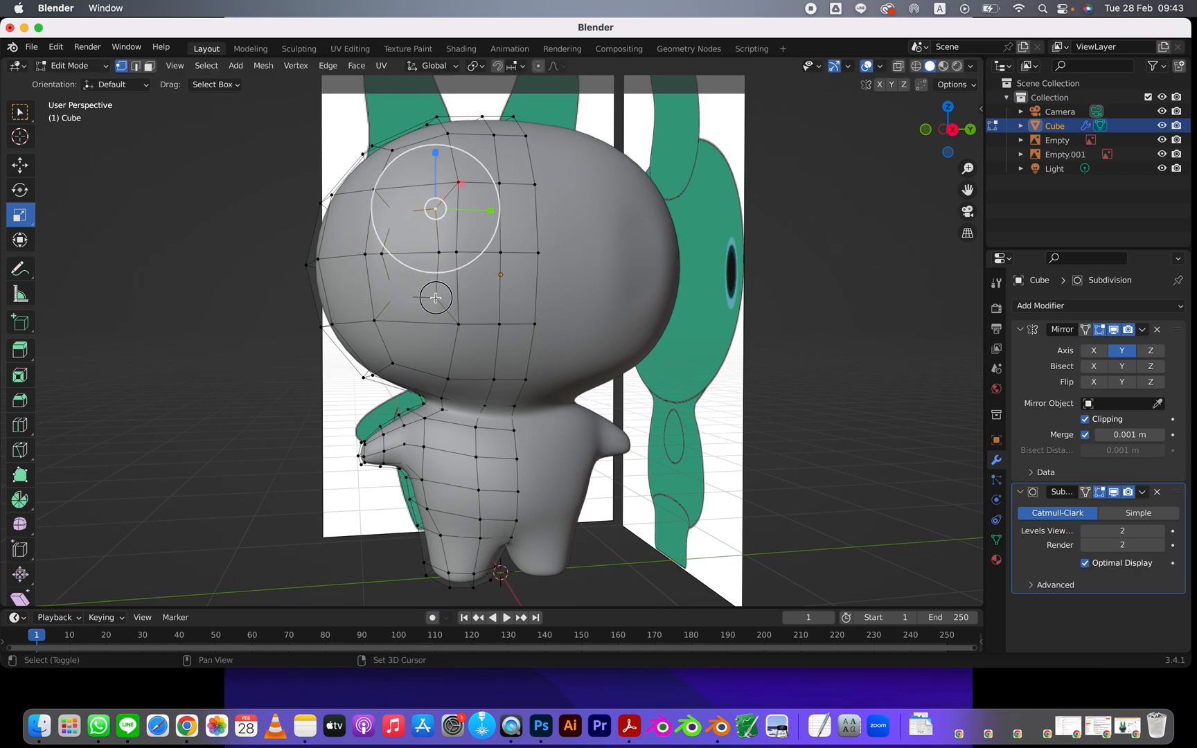
shift+click(435, 298)
click(20, 164)
drag(489, 257, 483, 257)
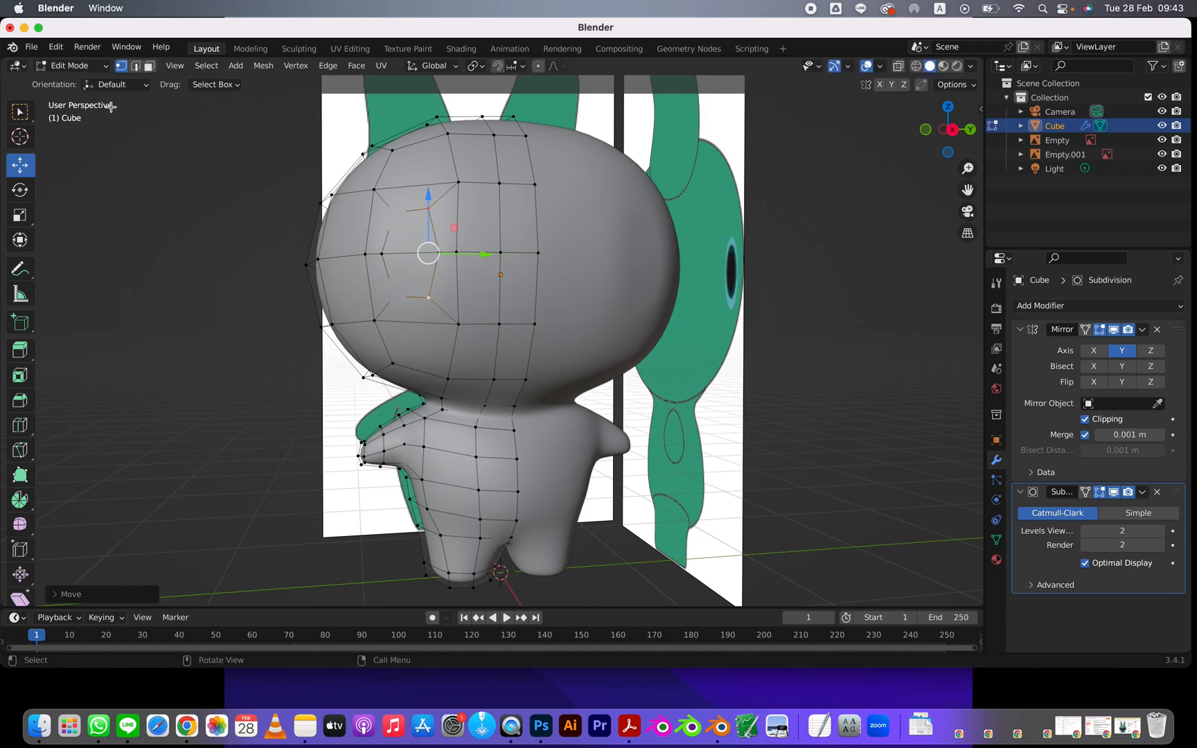
click(19, 214)
drag(429, 199, 427, 203)
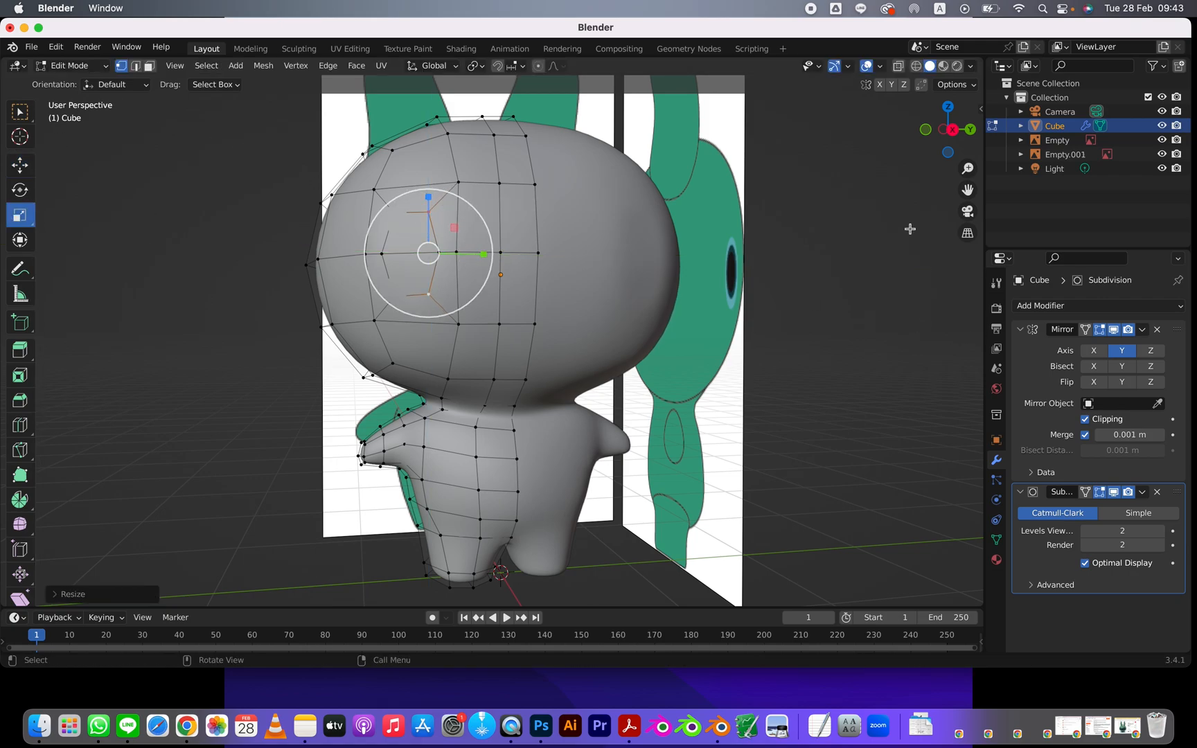
Align the two eye faces with the reference eye in the right view and scale them down to about 0.87.
click(898, 66)
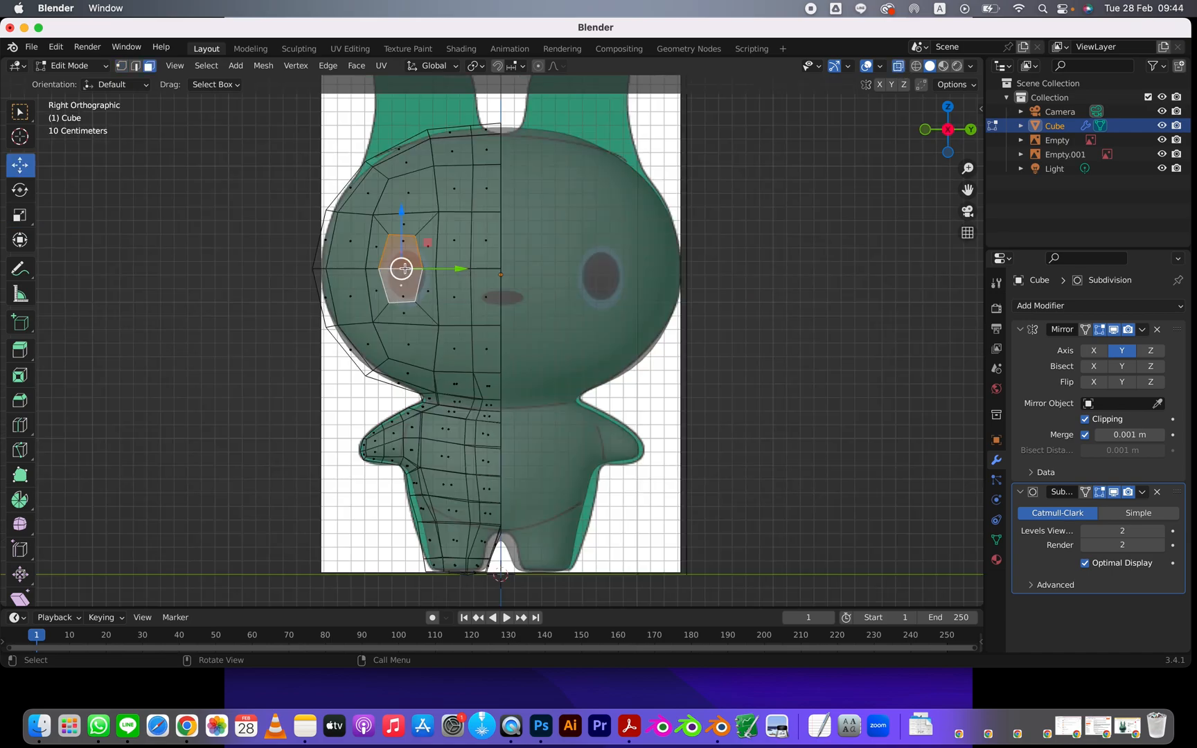
drag(404, 268, 413, 277)
key(s)
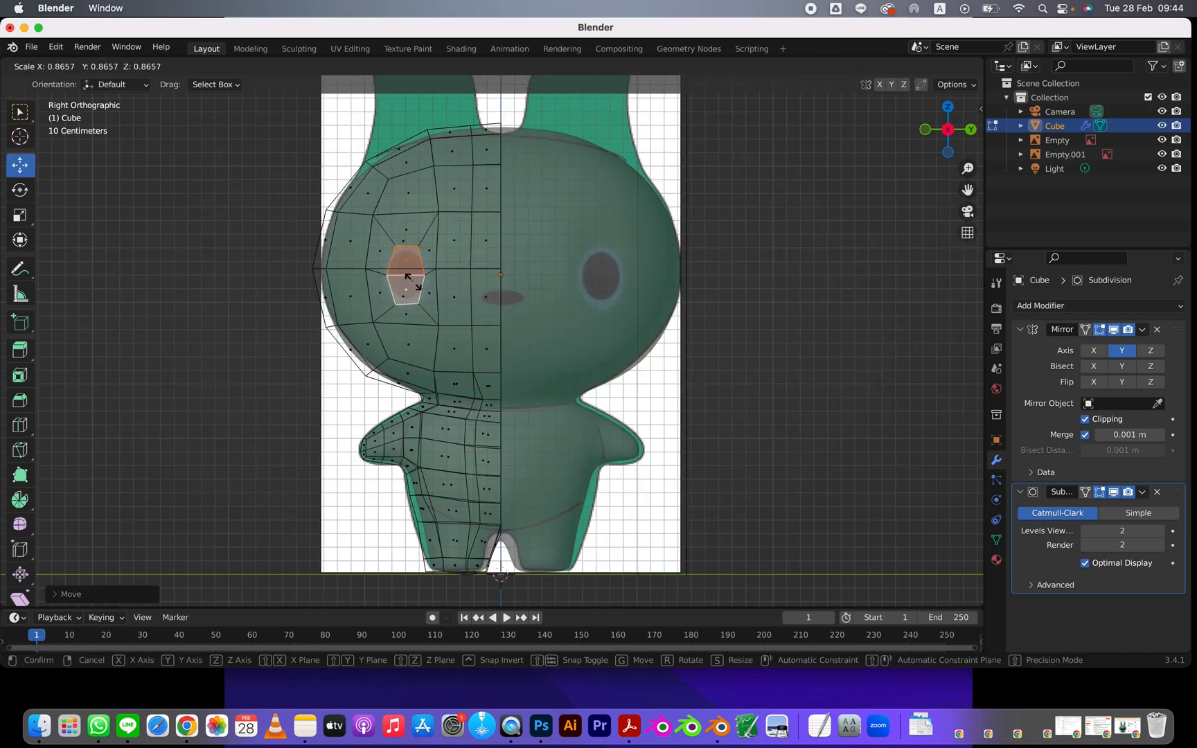
click(414, 280)
Extrude the two eye faces a short distance into the head to form a recessed eye socket.
middle_drag(577, 304, 382, 326)
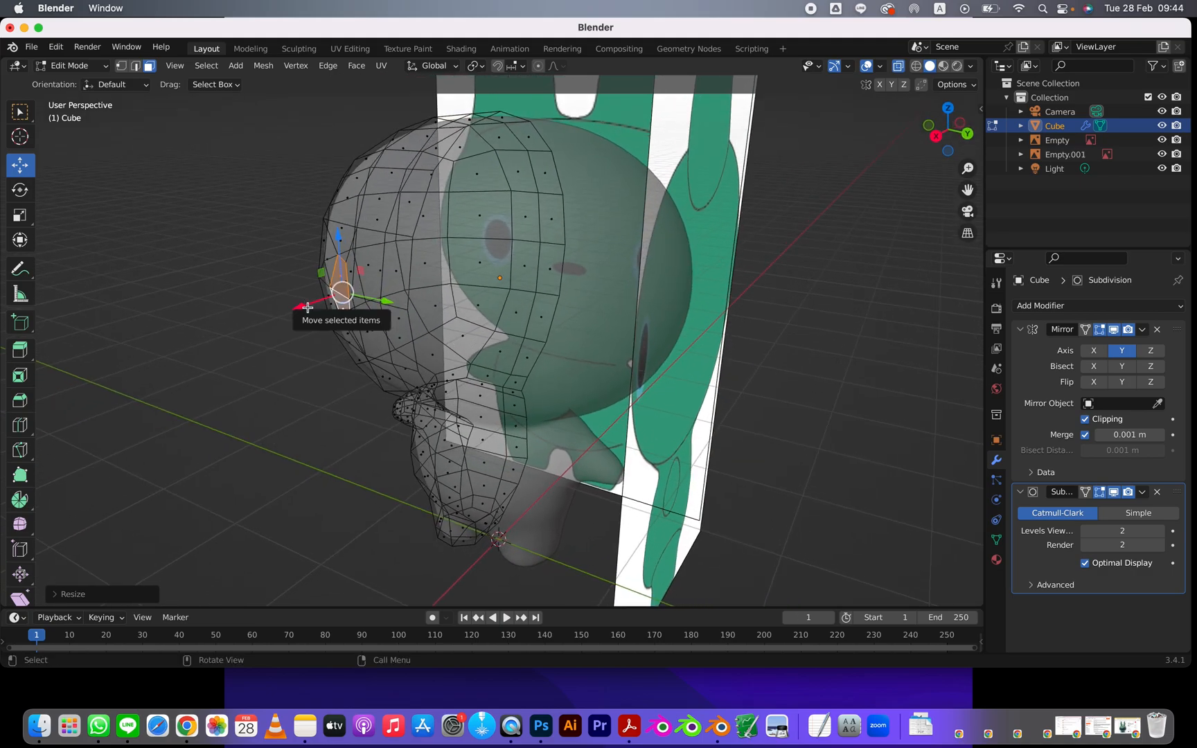
key(e)
click(316, 305)
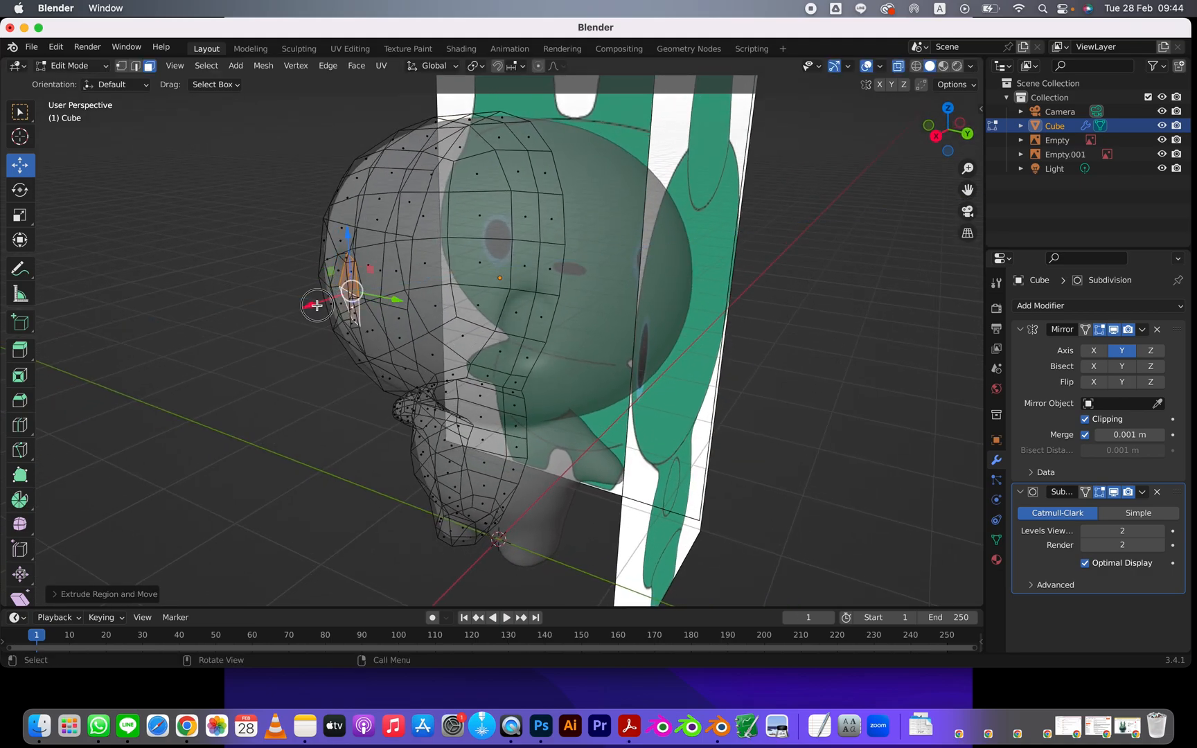
middle_drag(557, 342, 866, 104)
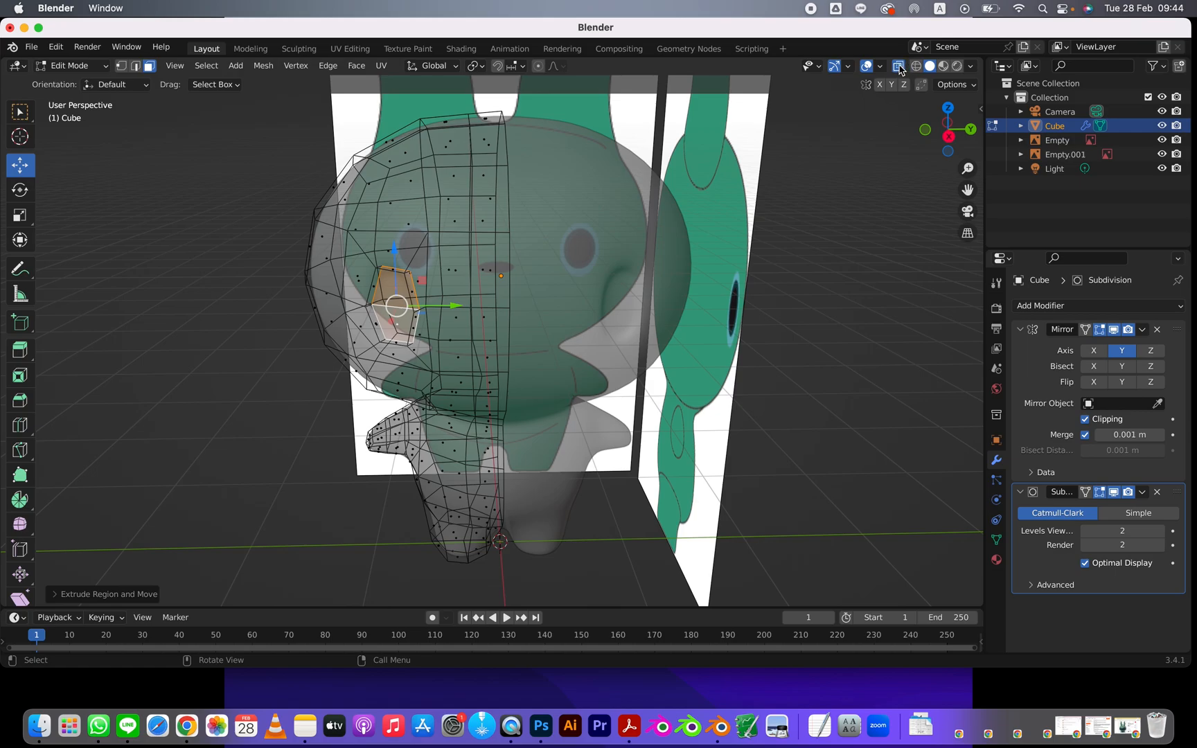
click(899, 69)
middle_drag(655, 286, 584, 263)
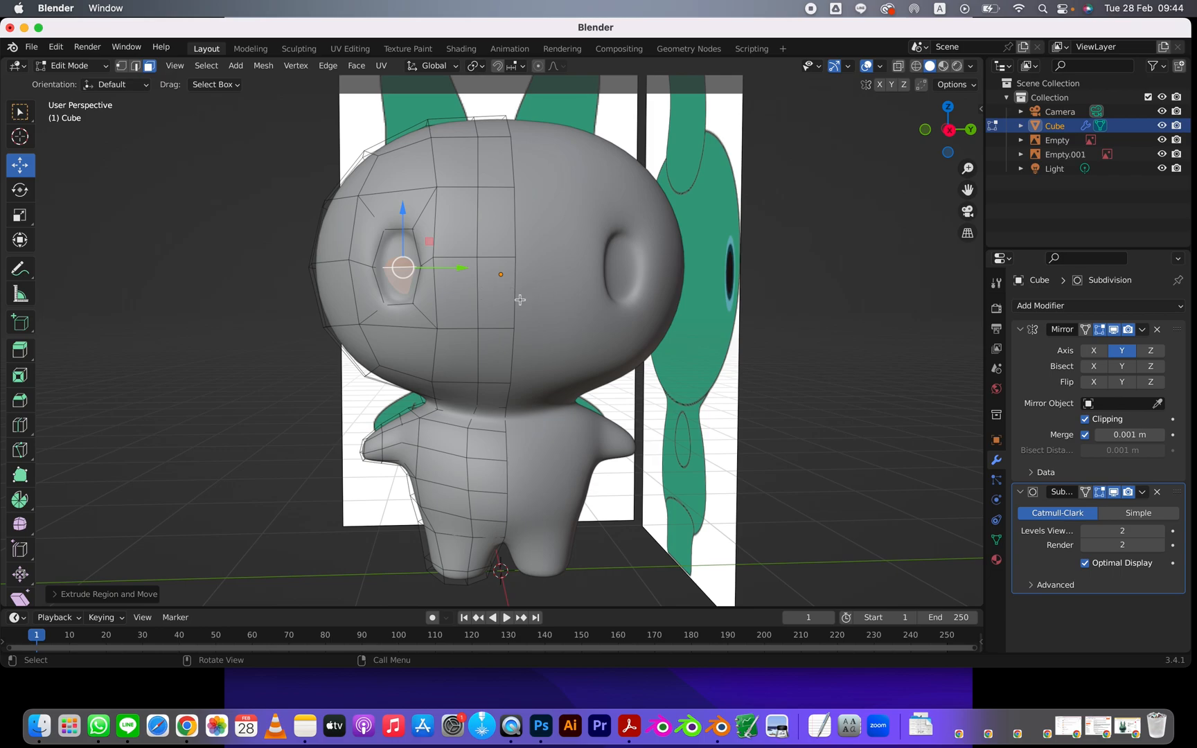
Return to Object Mode and deselect the body mesh.
scroll(520, 299, down, 1)
click(286, 259)
key(Tab)
middle_drag(541, 348, 411, 265)
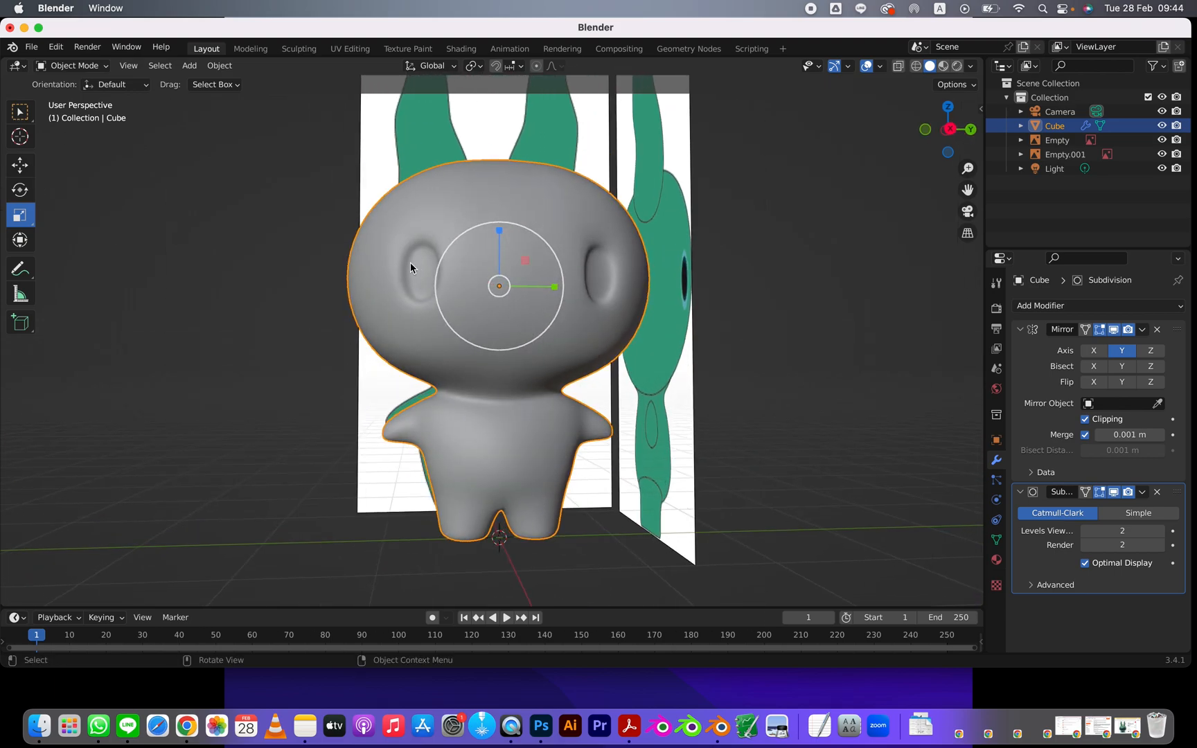
click(888, 294)
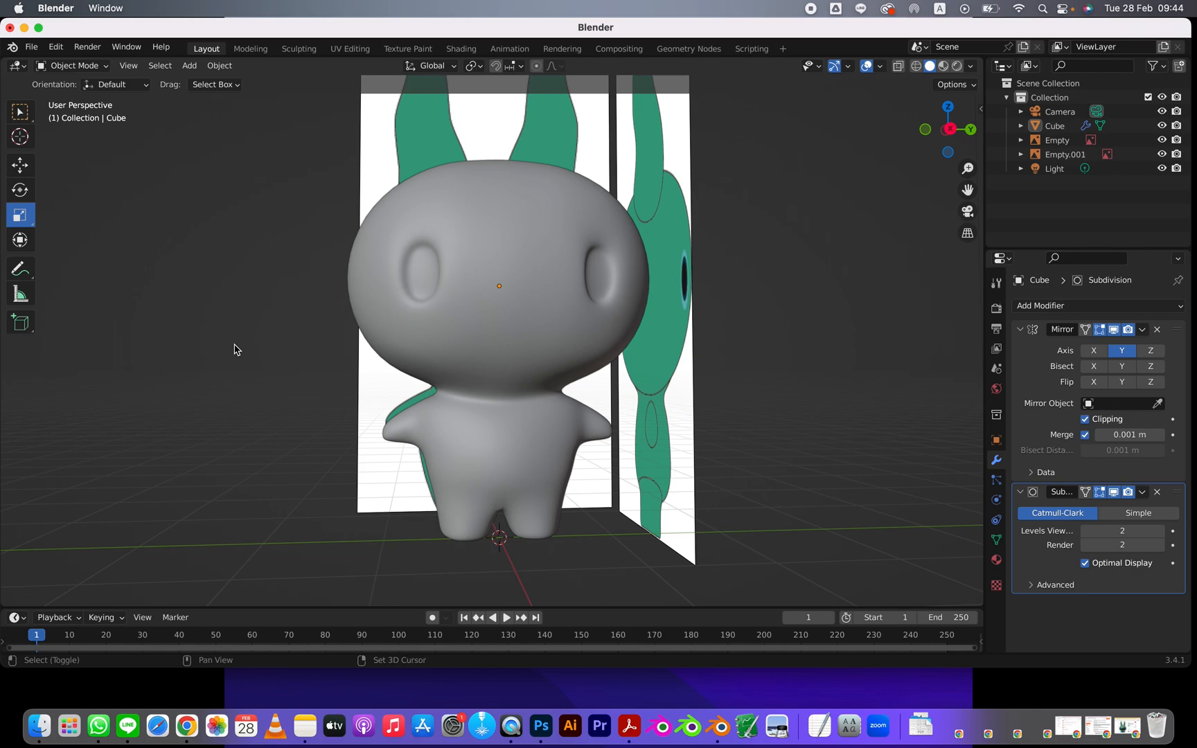
Add a UV sphere with 8 segments and 8 rings.
key(shift+a)
mouse_move(219, 198)
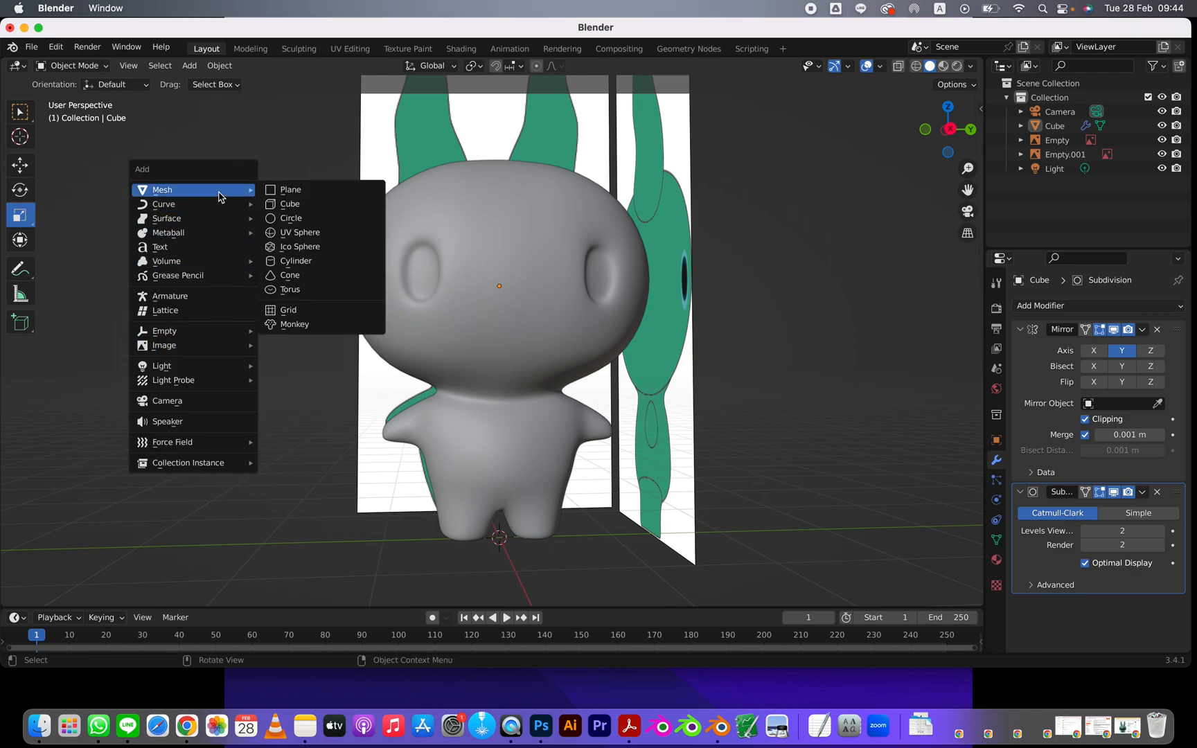
click(296, 235)
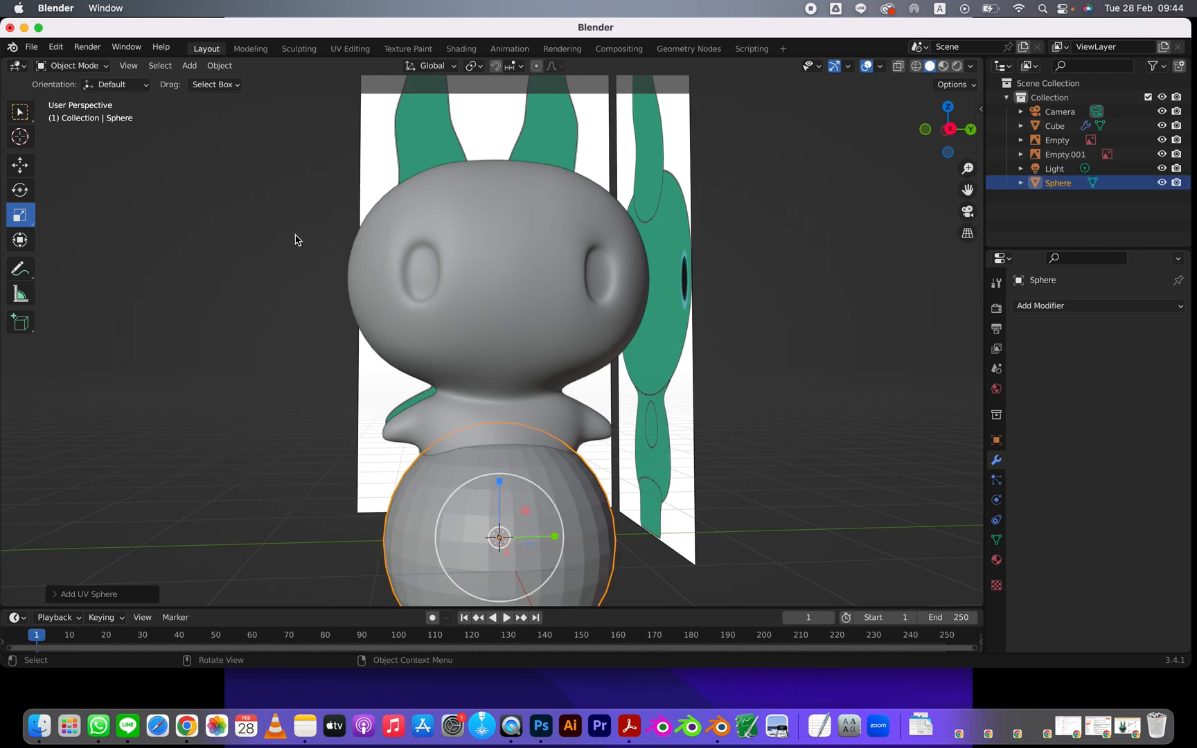
click(55, 596)
click(188, 438)
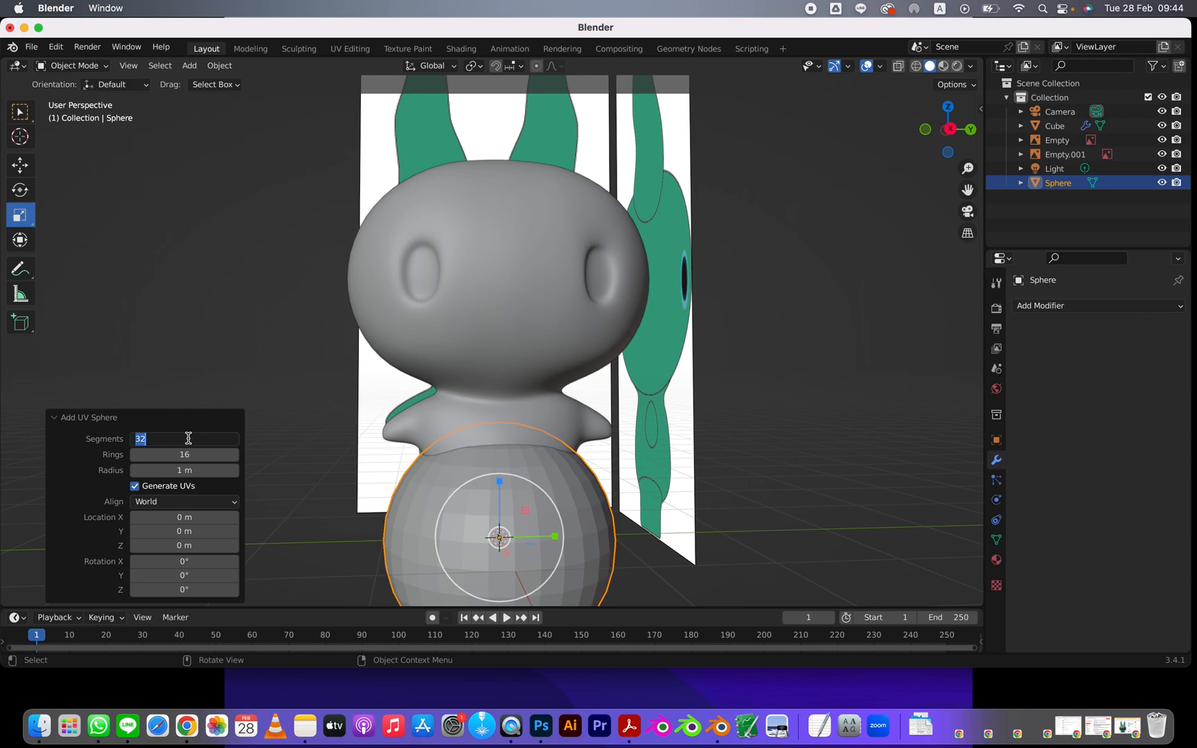
text(8)
key(Return)
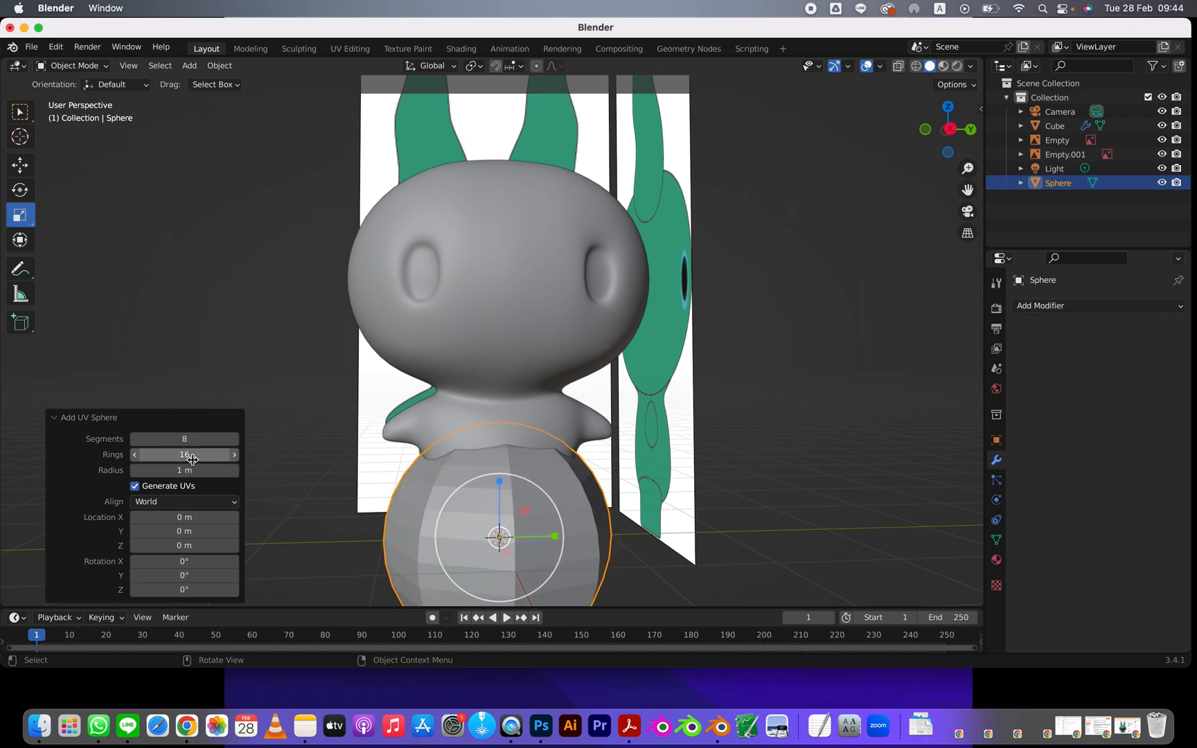
click(191, 455)
key(Return)
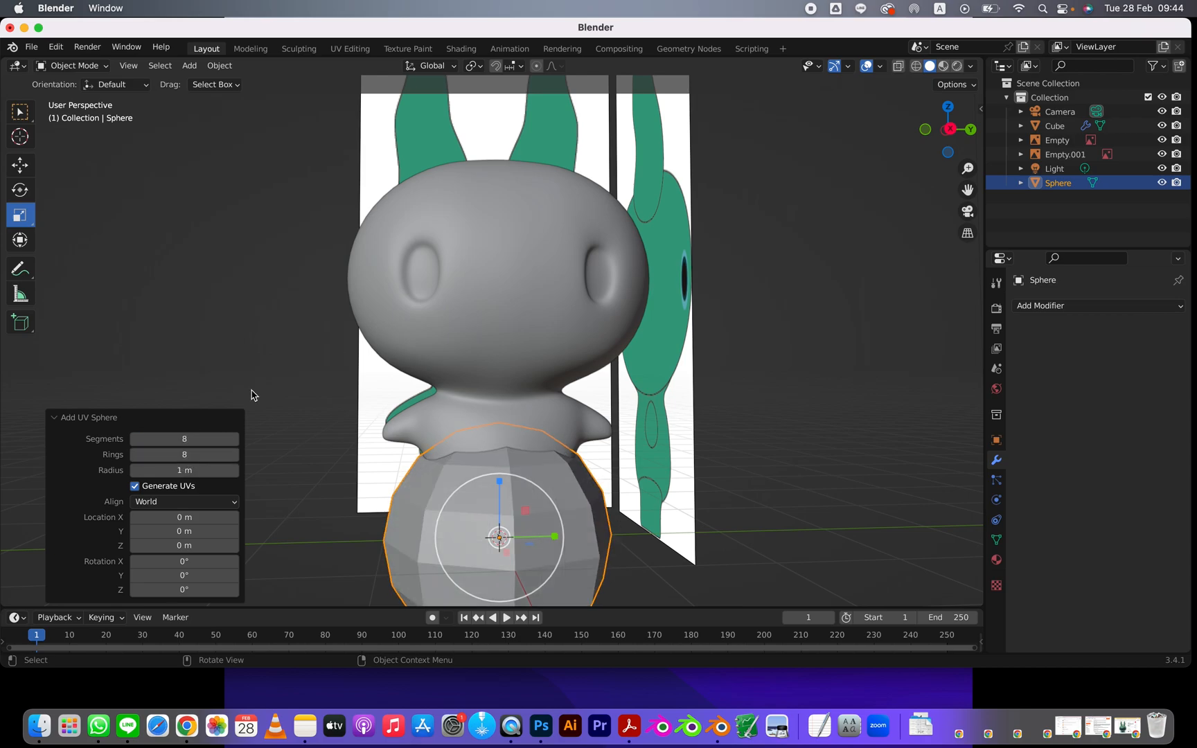
Rotate the sphere 90° about the Y axis.
middle_drag(436, 499, 440, 506)
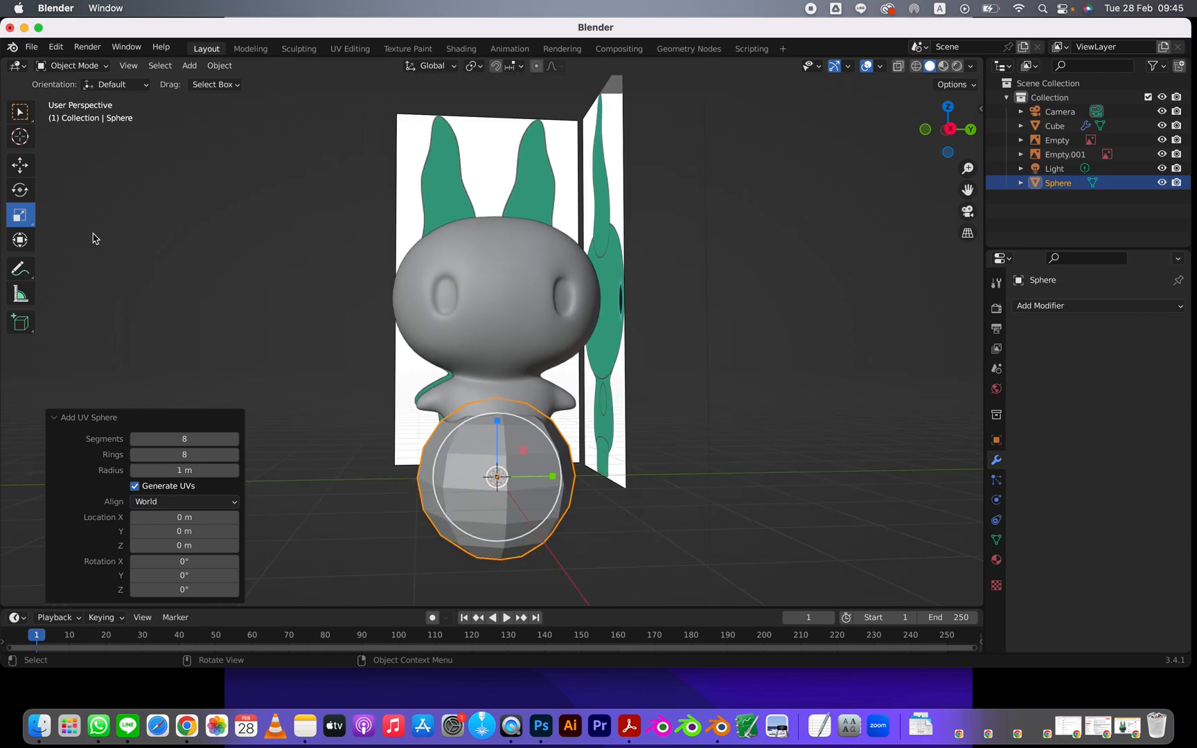
click(22, 166)
click(20, 193)
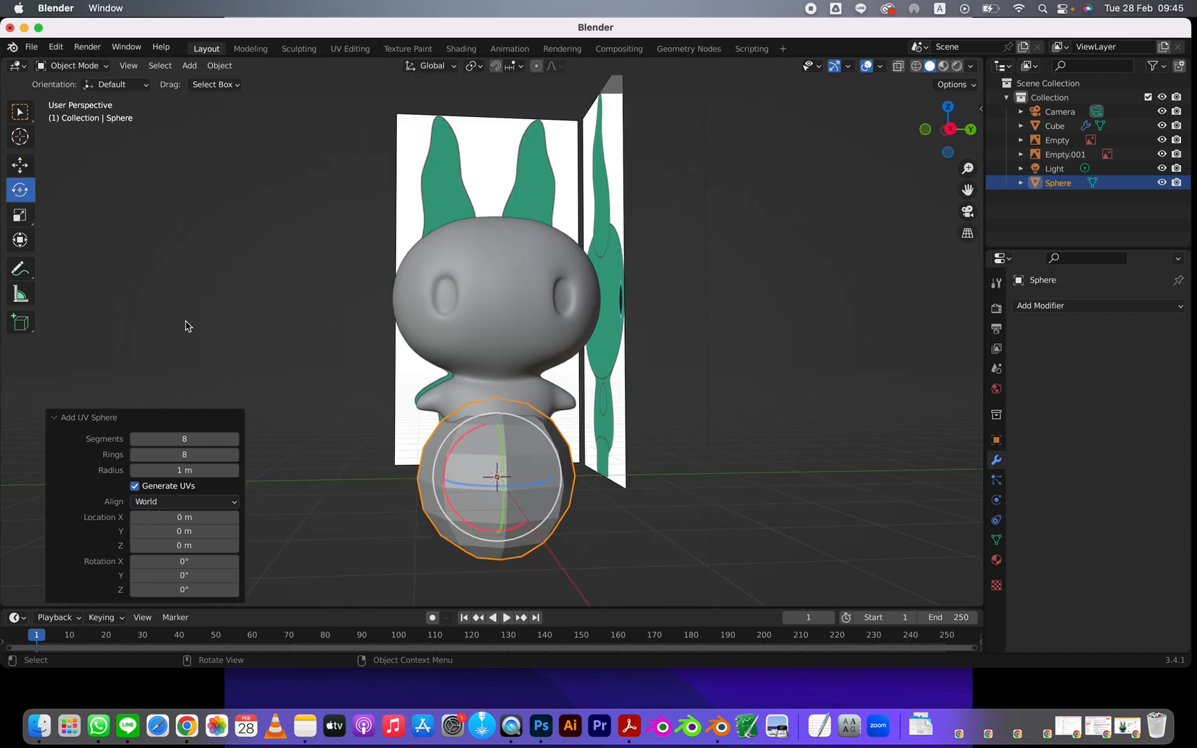
middle_drag(187, 326, 473, 373)
drag(526, 443, 520, 485)
click(996, 440)
click(1115, 411)
text(90)
key(Return)
middle_drag(683, 450, 569, 493)
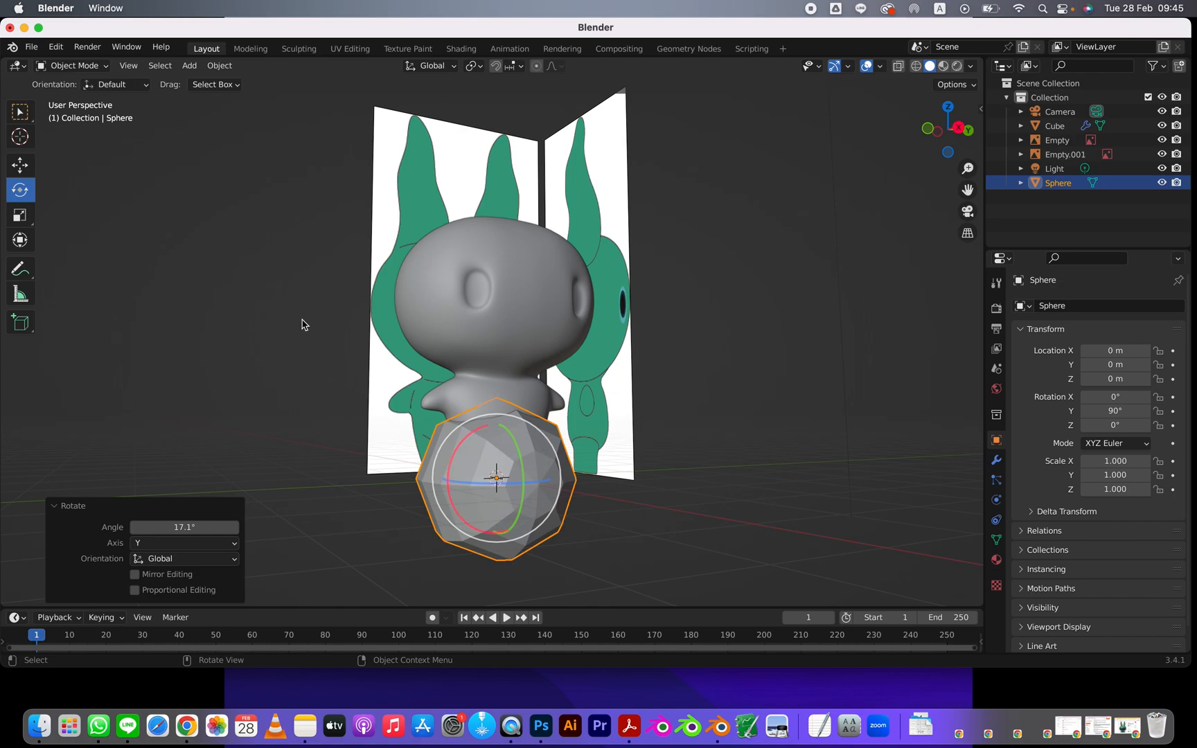
Scale the sphere uniformly to about 0.485 in Object Mode.
key(Tab)
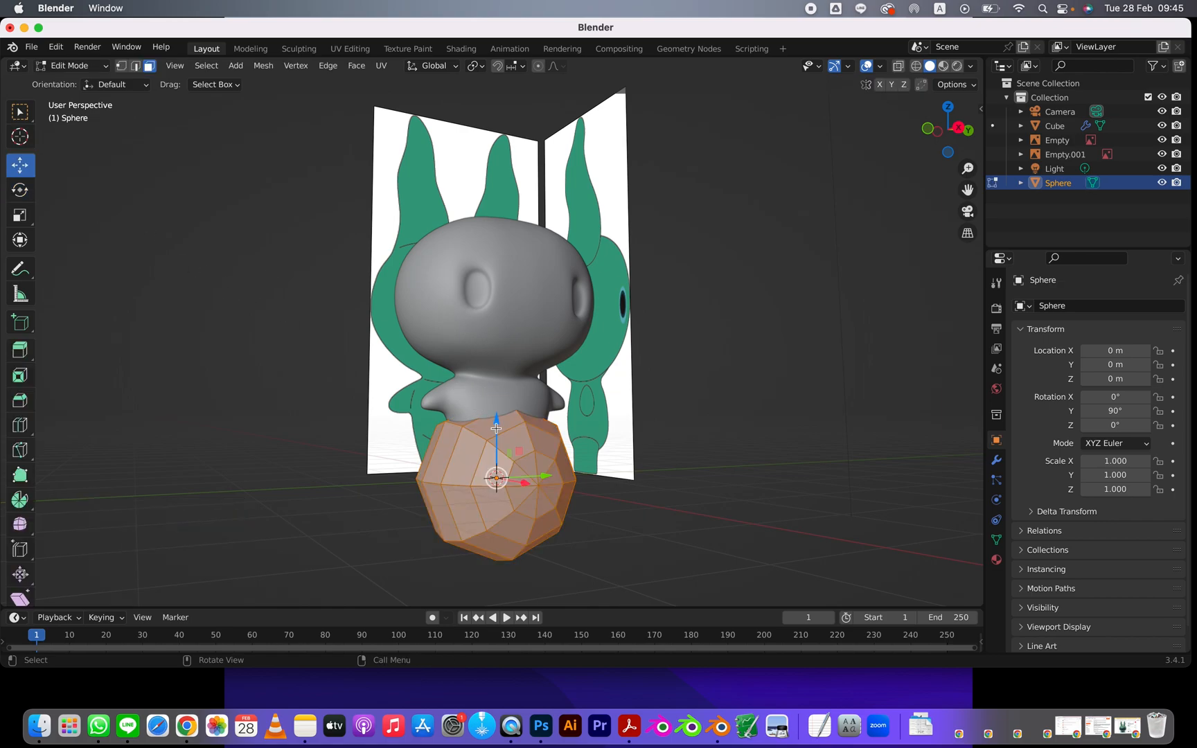
key(Tab)
key(s)
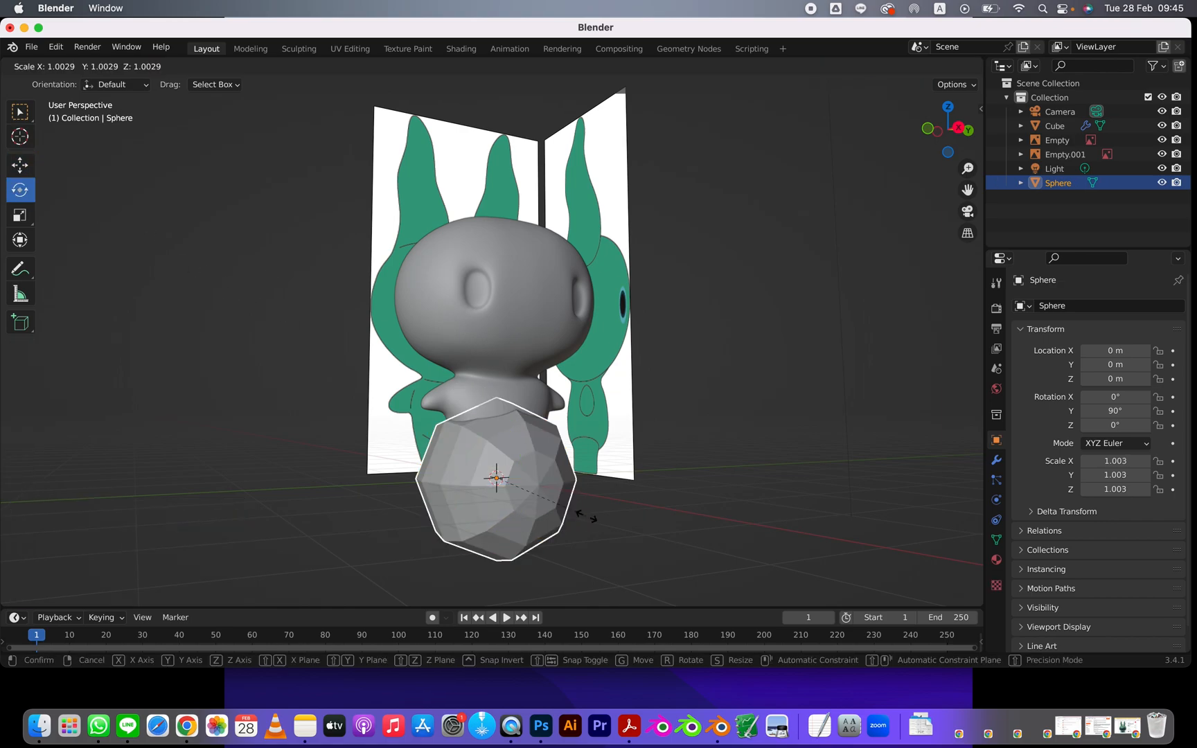
click(543, 501)
key(KP_3)
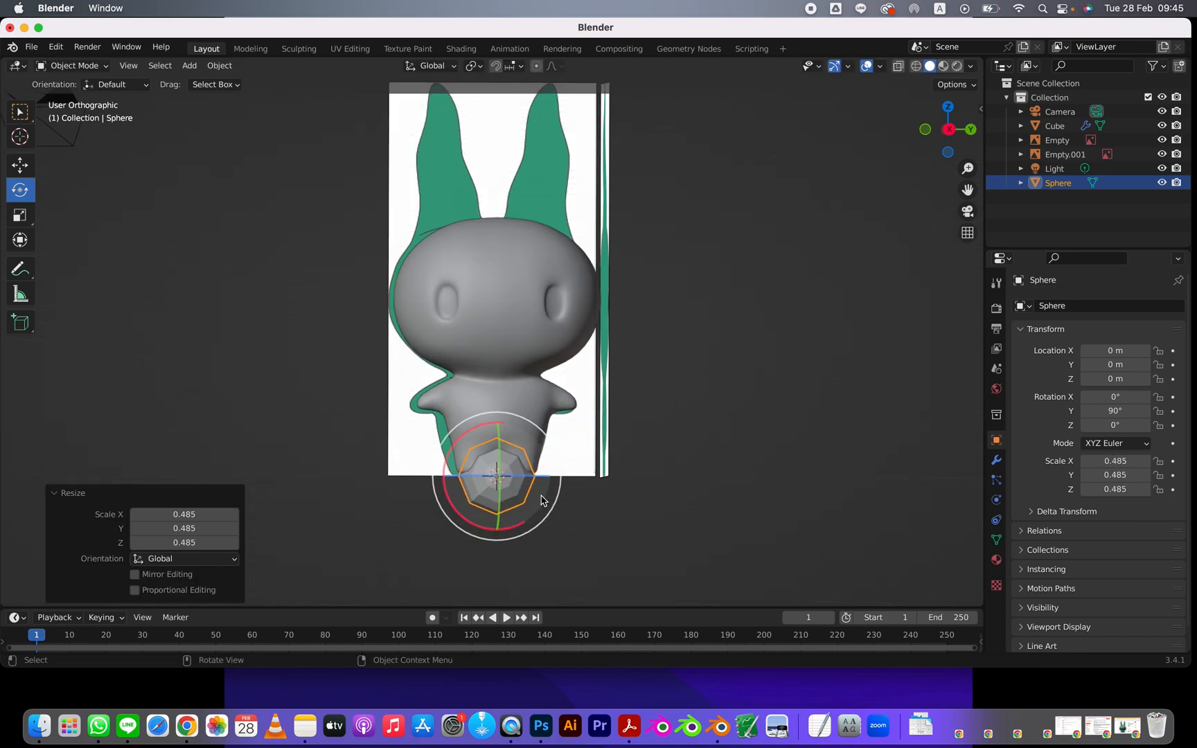
Position the sphere at the negative Y eye socket, at about X 0.85 m, Y -0.67 m, Z 2.23 m.
click(15, 171)
drag(502, 433, 502, 264)
drag(558, 308, 497, 307)
drag(444, 254, 444, 246)
middle_drag(444, 247, 544, 302)
drag(543, 301, 623, 326)
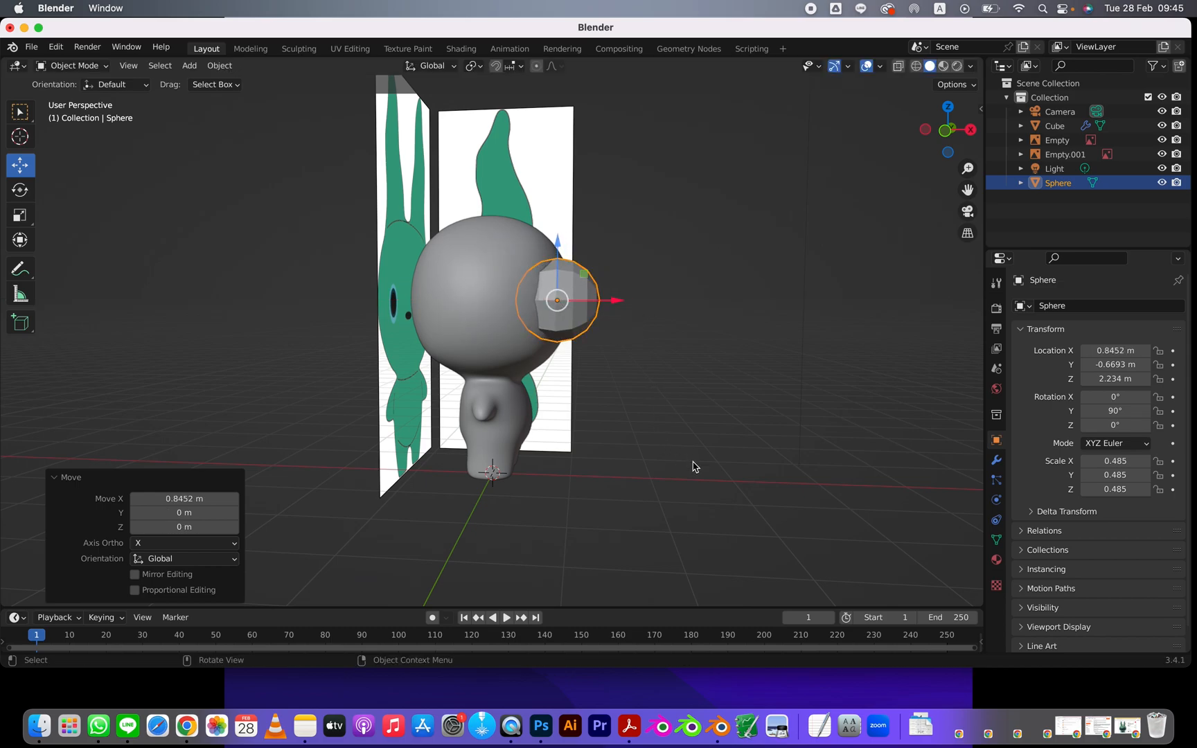
Shrink and flatten the sphere into an oval eye with a scale of about X 0.366, Y 0.250, Z 0.112.
key(s)
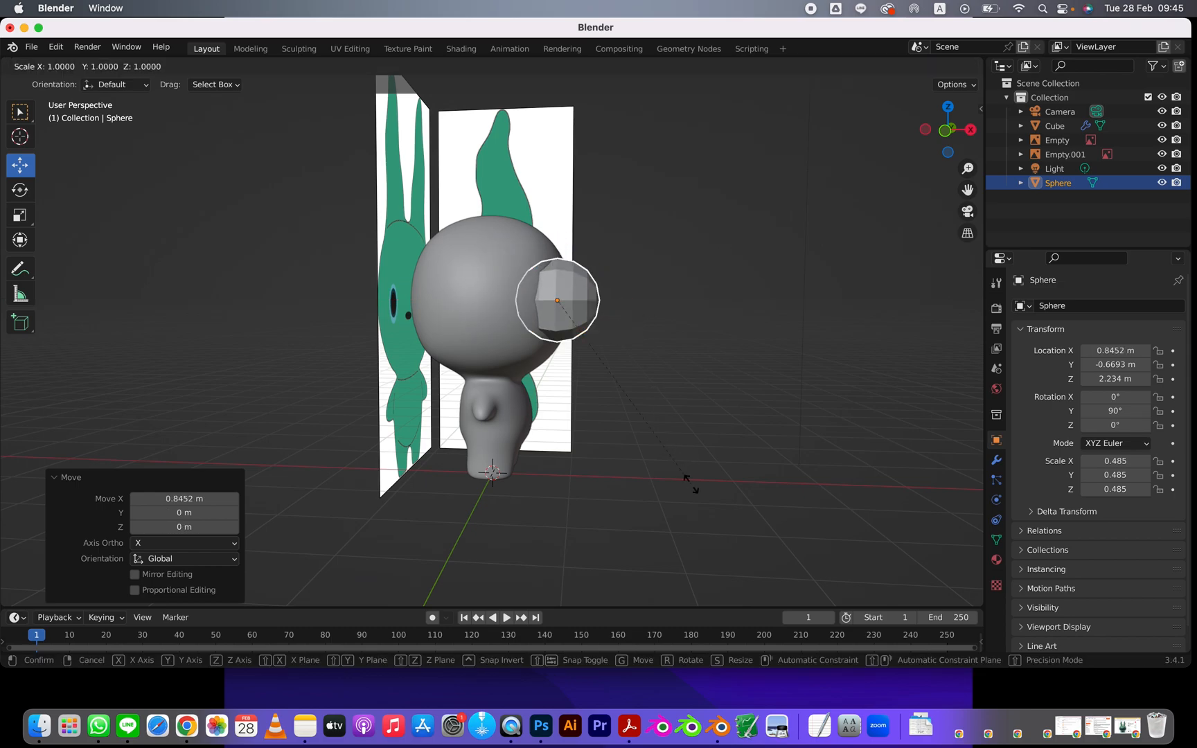
click(613, 400)
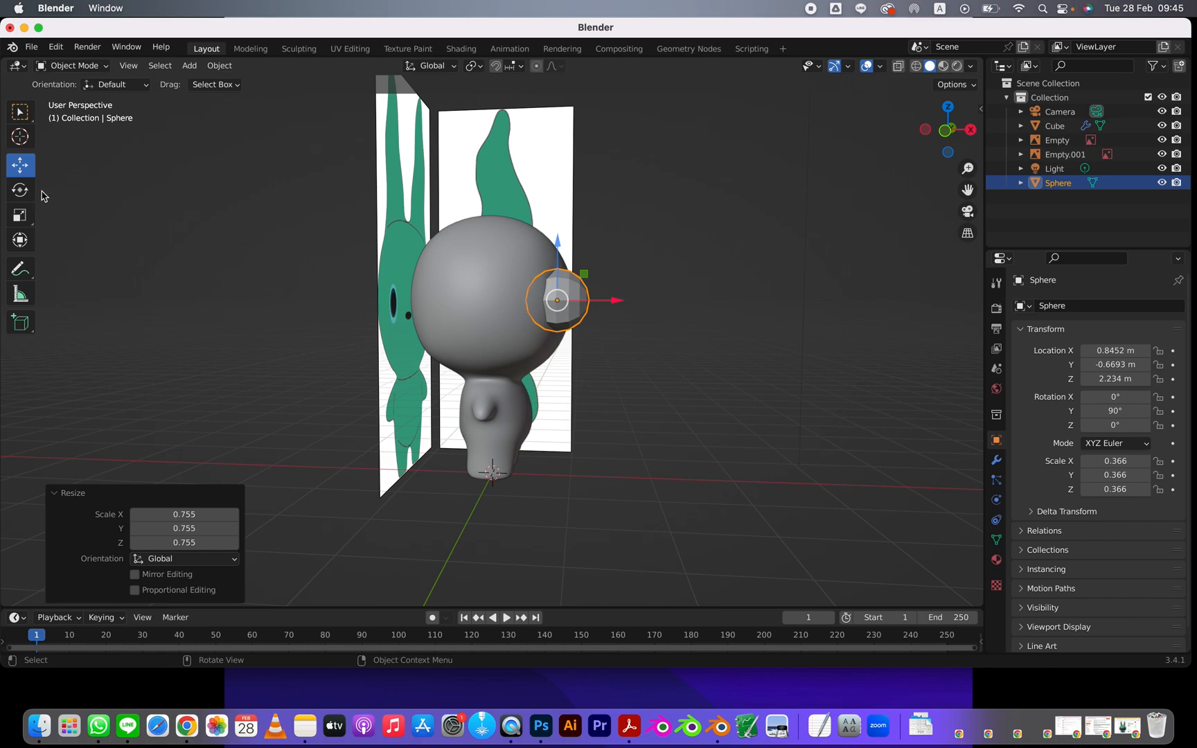
click(21, 213)
drag(610, 302, 575, 302)
middle_drag(665, 381, 503, 392)
drag(493, 306, 475, 309)
mouse_move(476, 326)
middle_down()
mouse_move(687, 326)
mouse_move(478, 331)
mouse_move(489, 335)
middle_up()
key(KP_3)
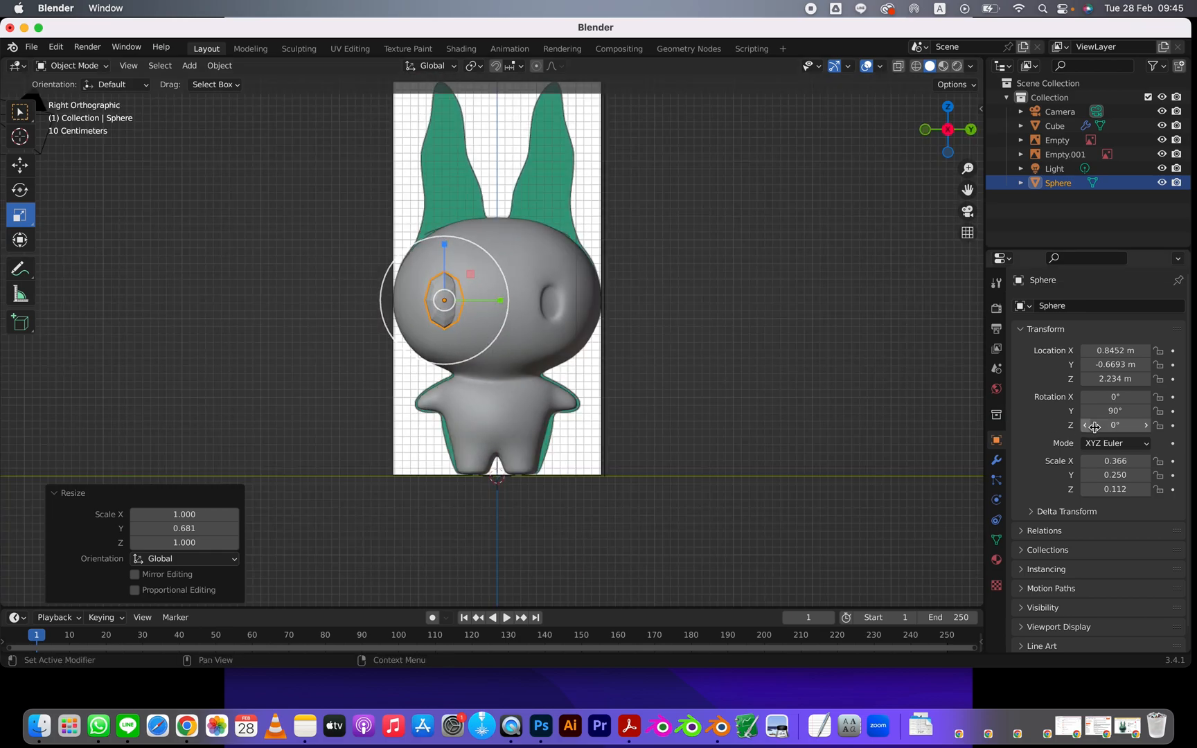
Add a Subdivision Surface modifier with 2 viewport levels to the eye sphere and shade it smooth.
click(996, 460)
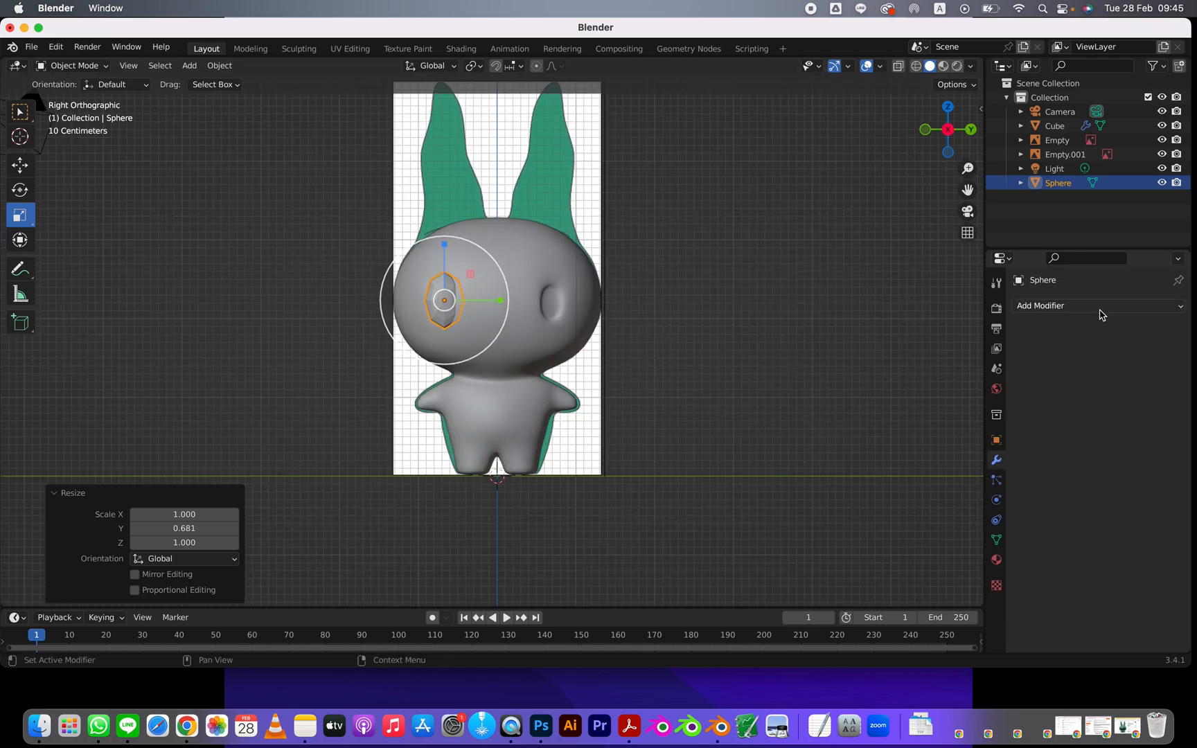
click(1101, 306)
click(903, 567)
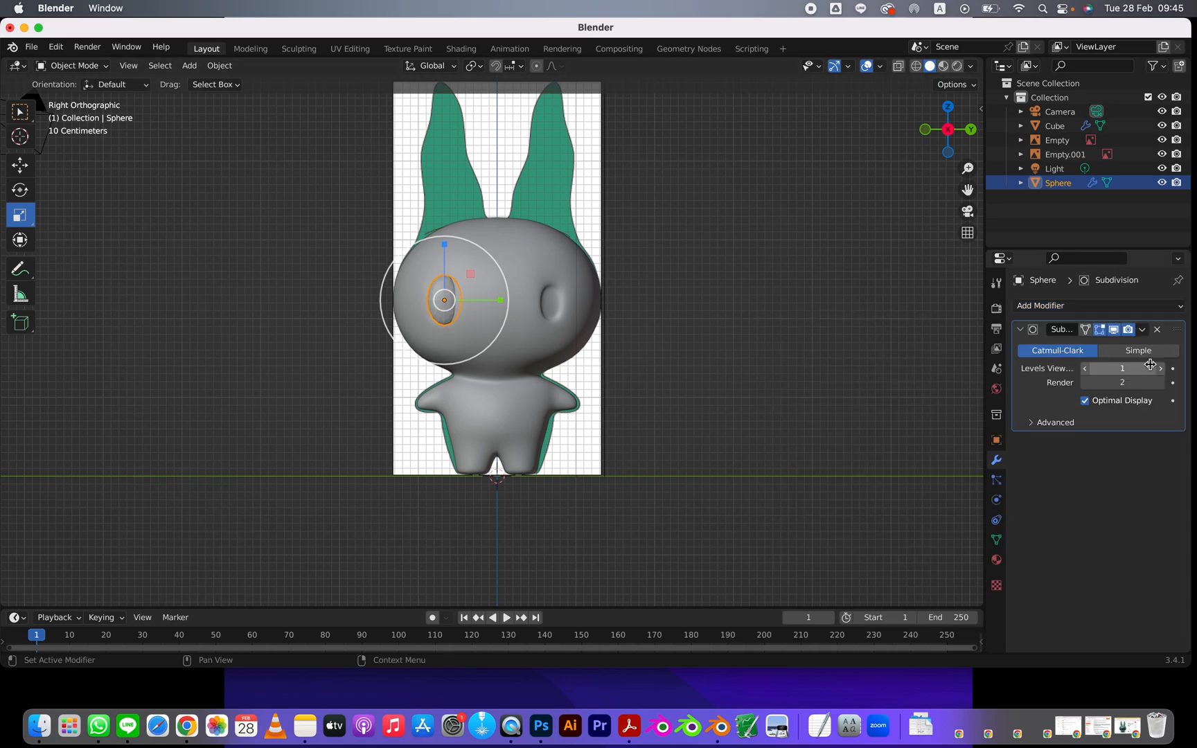
click(1161, 369)
middle_drag(728, 367, 773, 366)
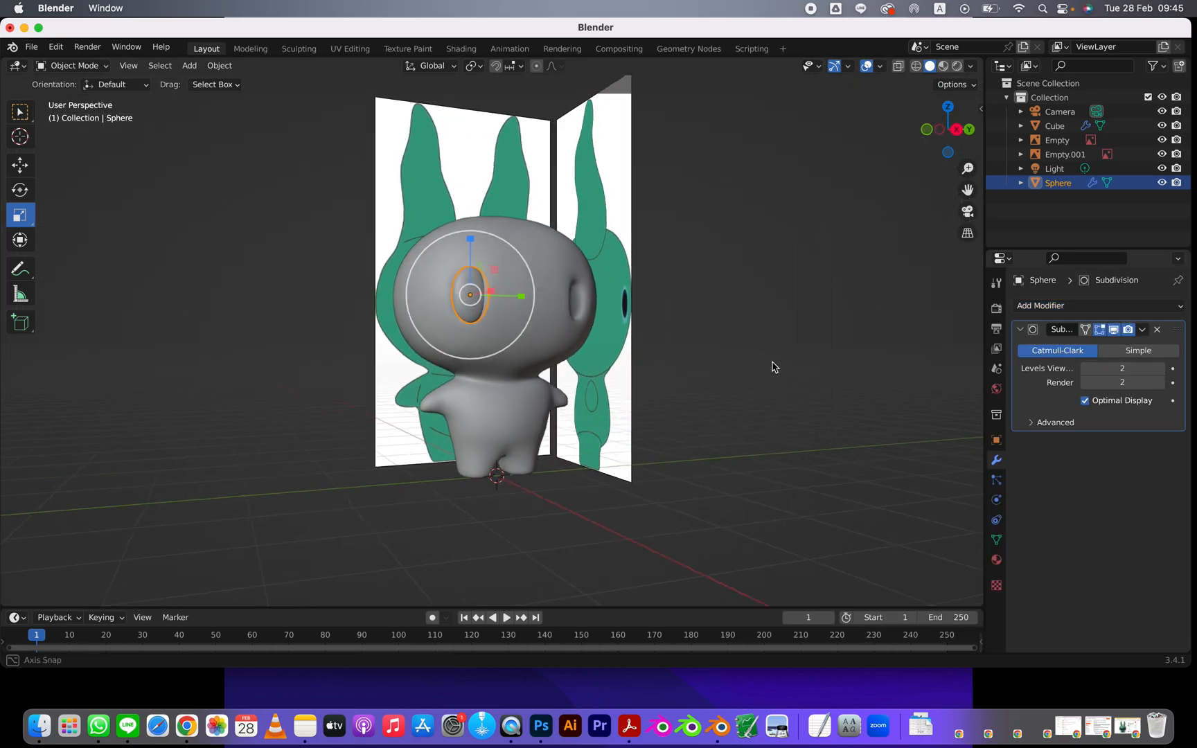
scroll(502, 297, up, 4)
right_click(446, 287)
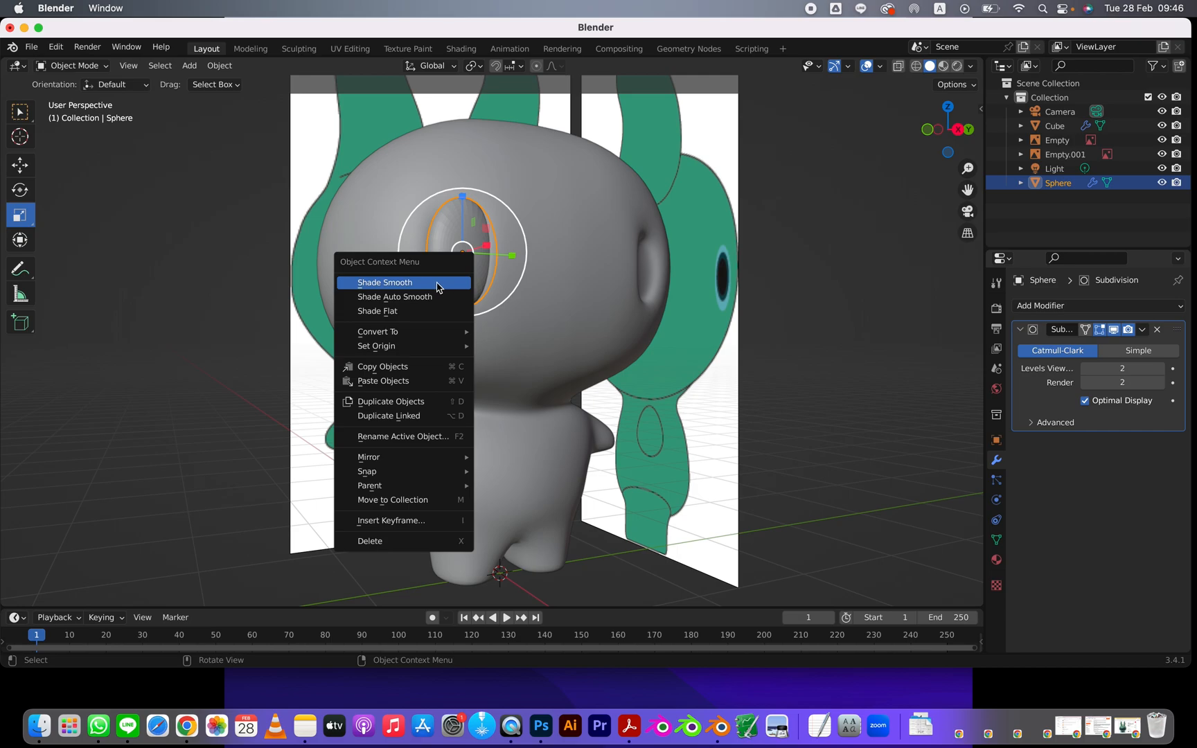
click(437, 283)
middle_drag(700, 368, 474, 299)
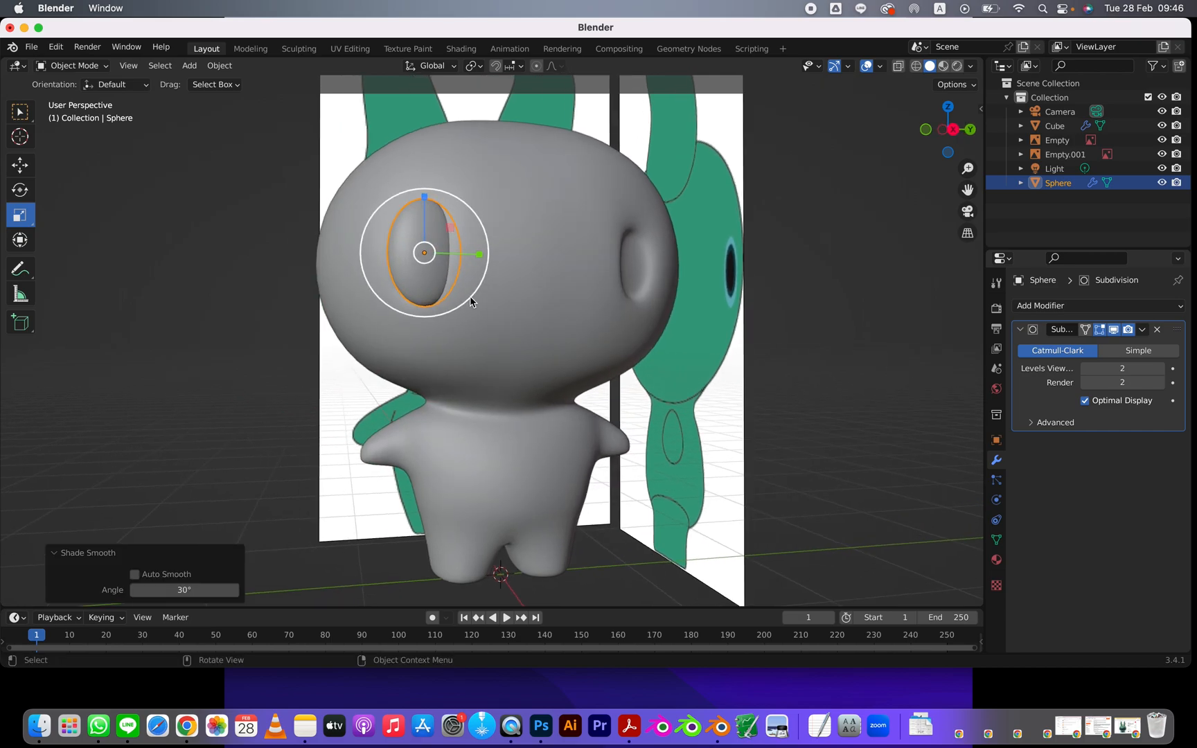
Rotate the eye about -23° around the Z axis to follow the head's curve and scale it down slightly.
click(20, 193)
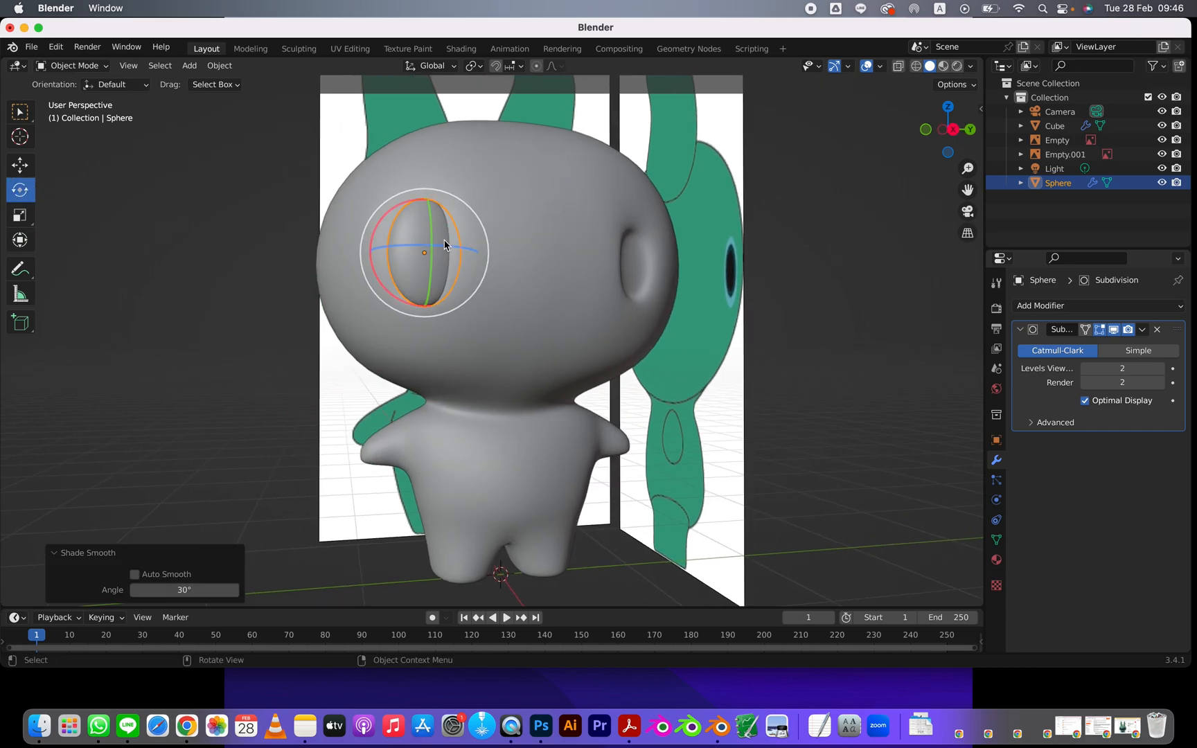
mouse_move(449, 259)
mouse_down()
mouse_move(428, 246)
mouse_move(437, 244)
mouse_up()
middle_drag(438, 244, 500, 291)
key(s)
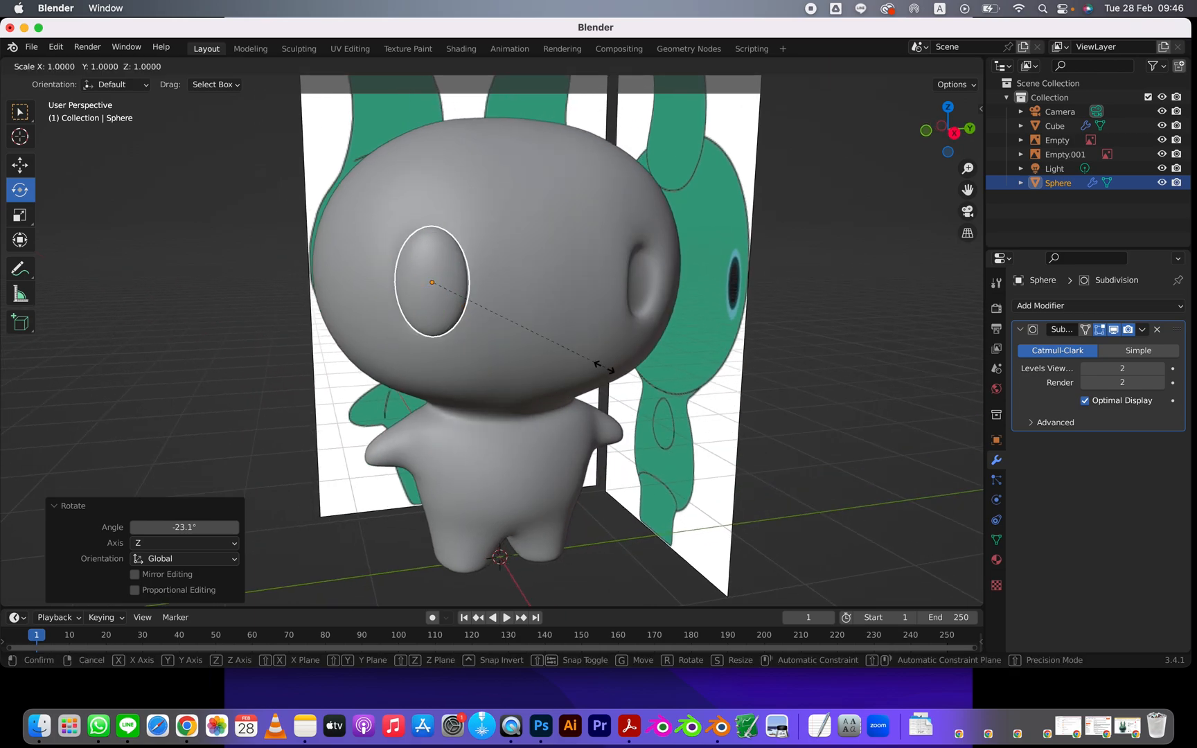
click(584, 333)
Move the eye along its axes so that it sits snugly inside the negative Y socket.
click(16, 167)
middle_drag(147, 240, 541, 192)
drag(543, 208, 543, 216)
middle_drag(578, 287, 657, 282)
drag(657, 282, 655, 278)
middle_drag(655, 326, 415, 322)
drag(306, 291, 306, 290)
click(263, 342)
middle_drag(263, 343, 430, 285)
click(430, 290)
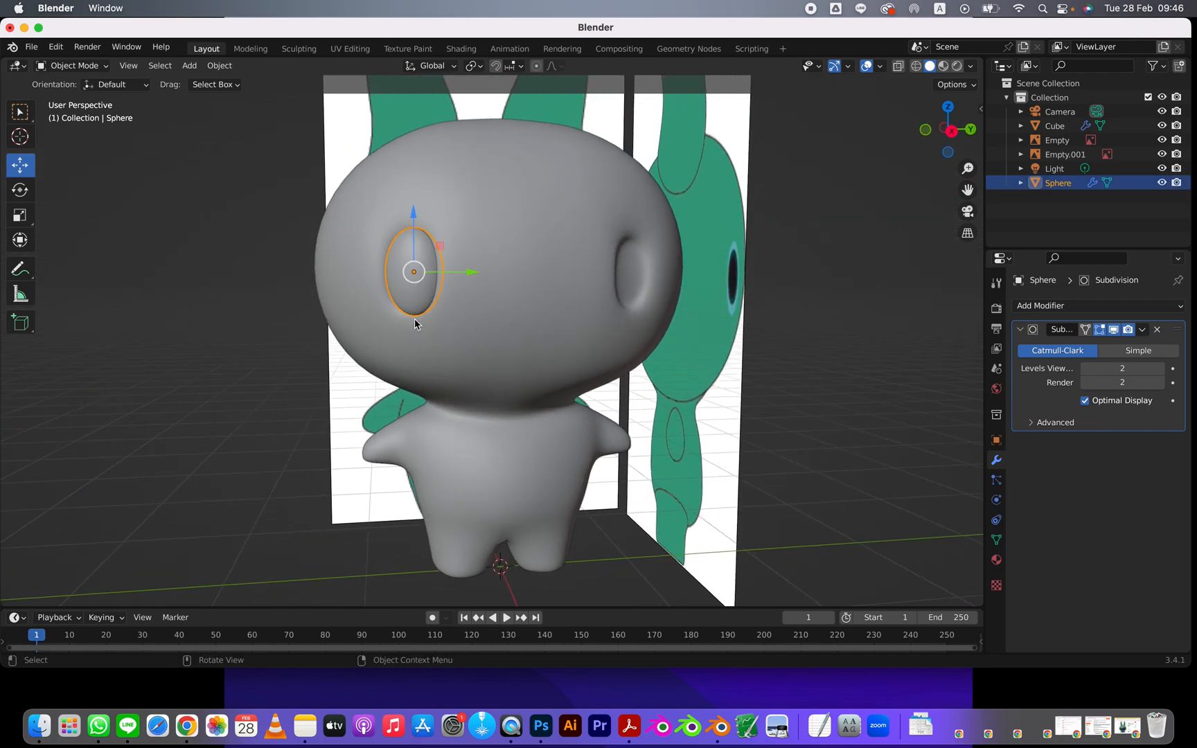
Create a new material for the eye sphere in Object Mode.
key(Tab)
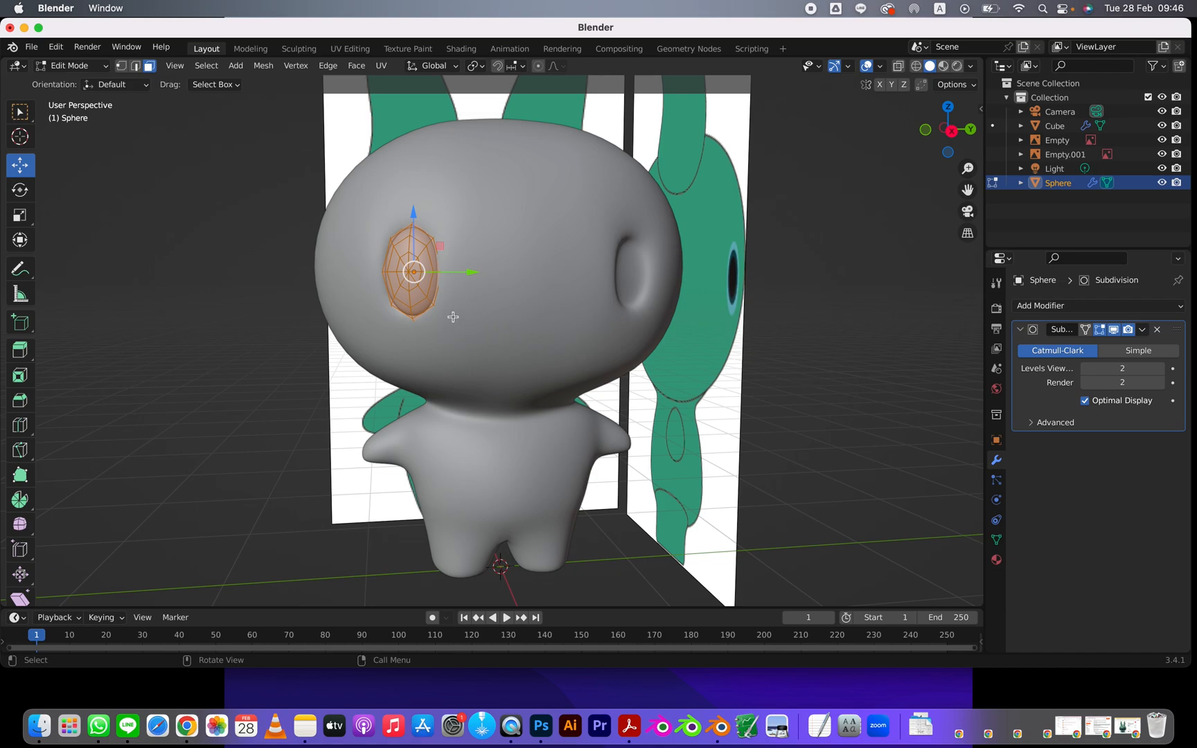
scroll(453, 317, up, 3)
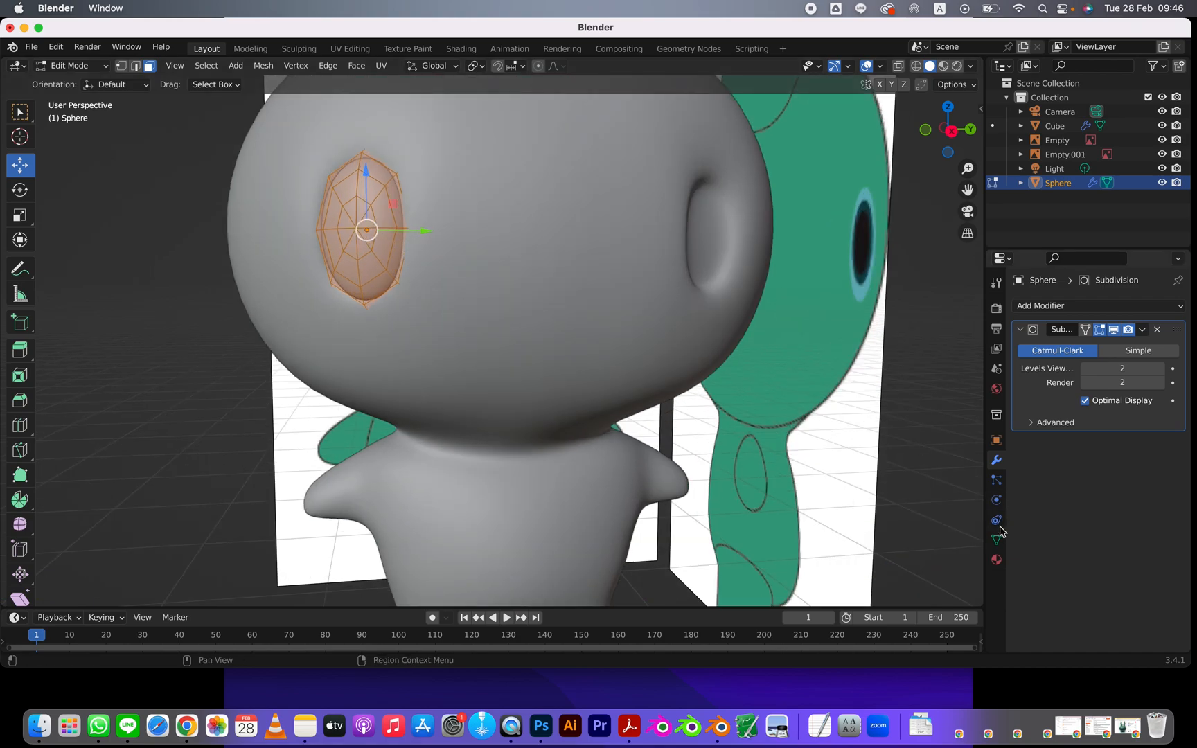
key(Tab)
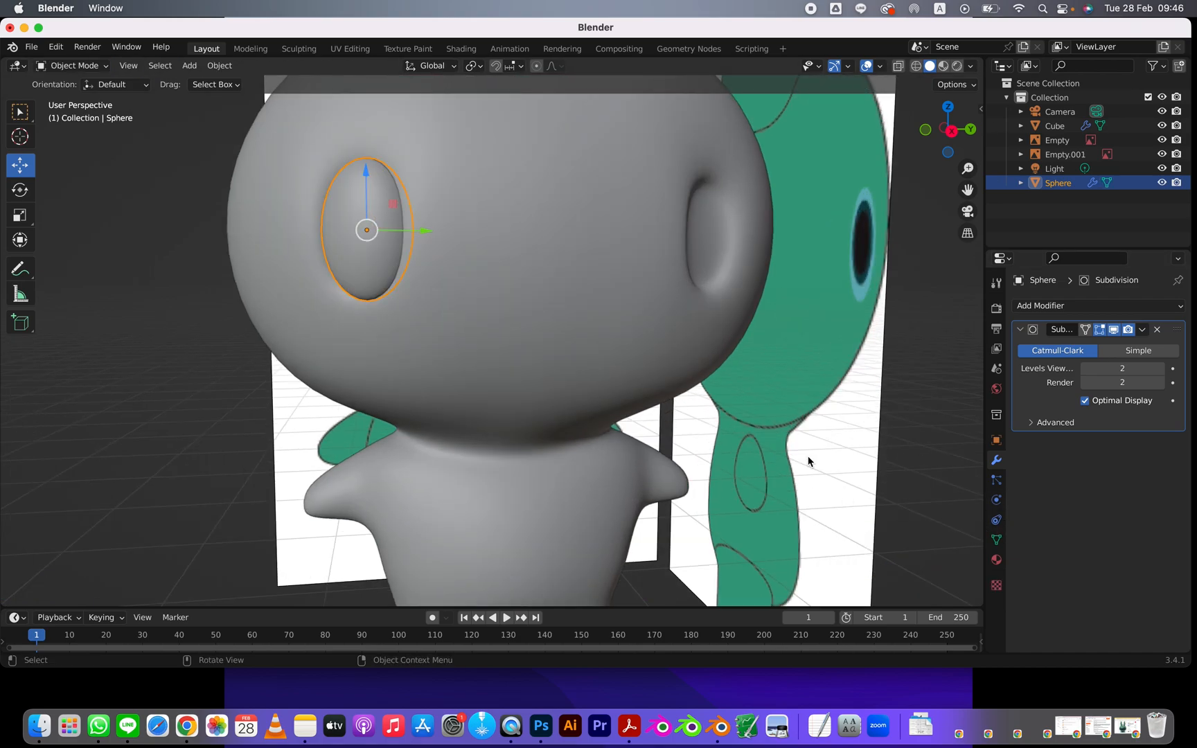
click(996, 560)
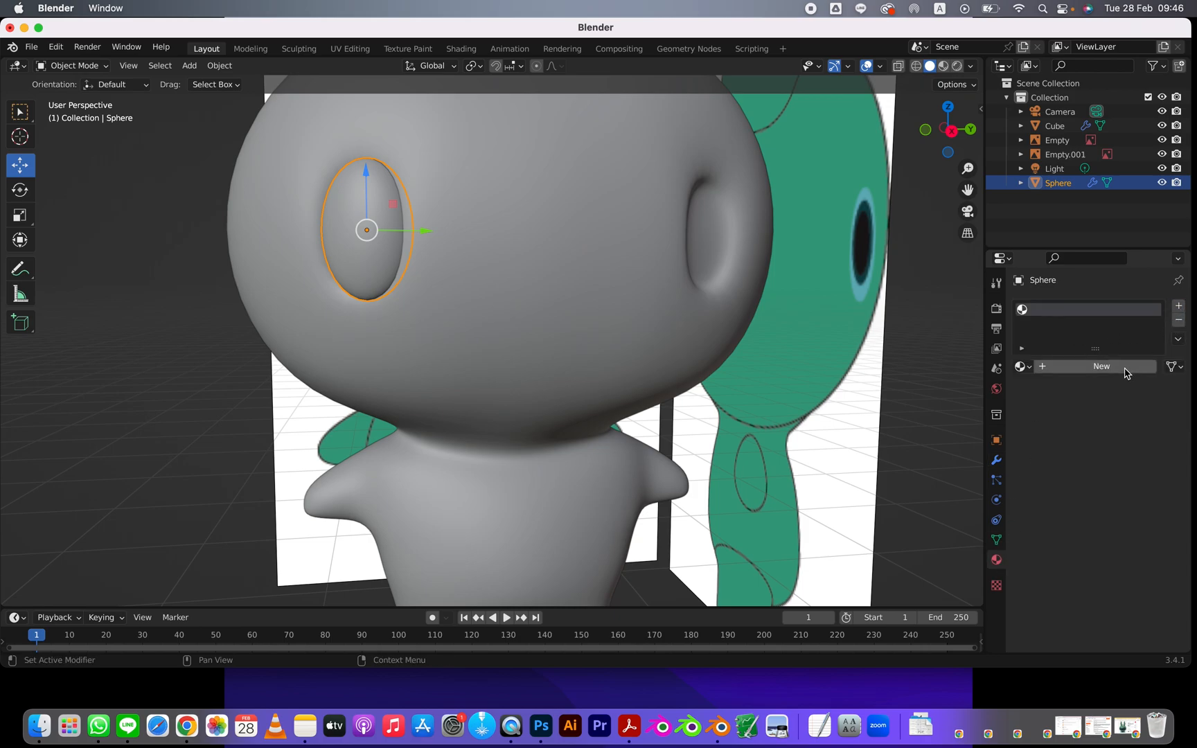
click(1086, 375)
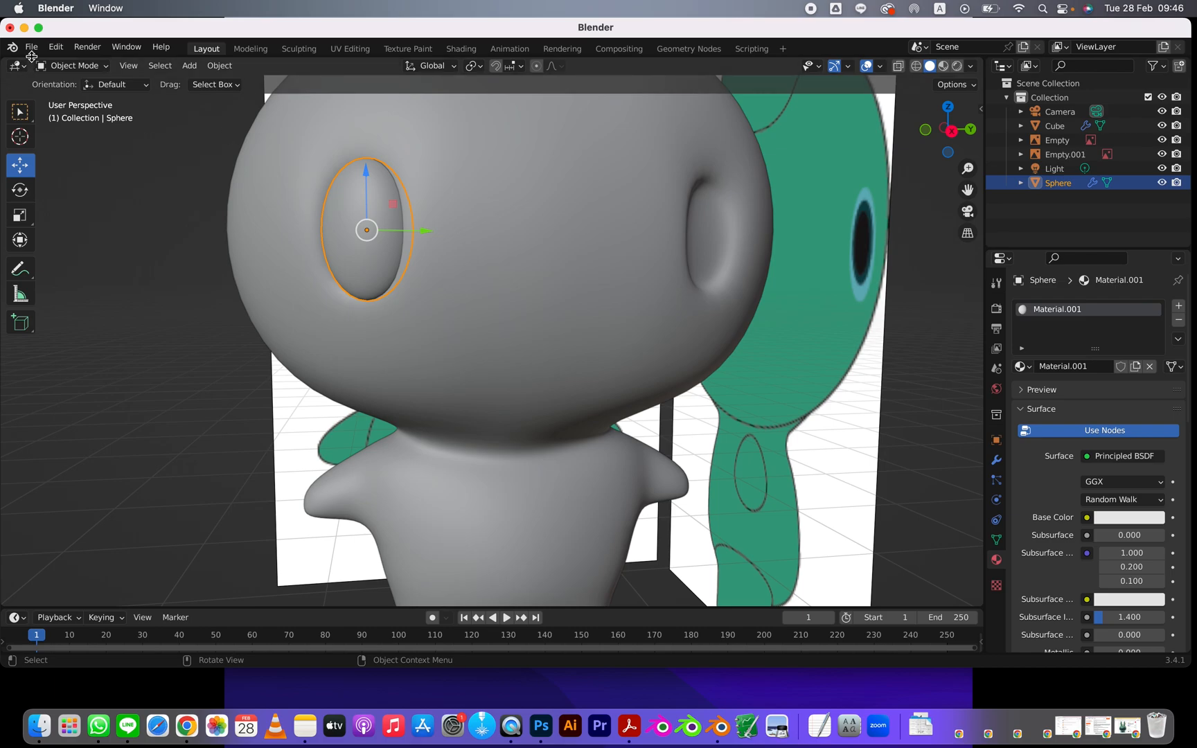
Save the scene in the VinylToy folder as VinylToyTutorial1.blend.
click(30, 52)
click(67, 154)
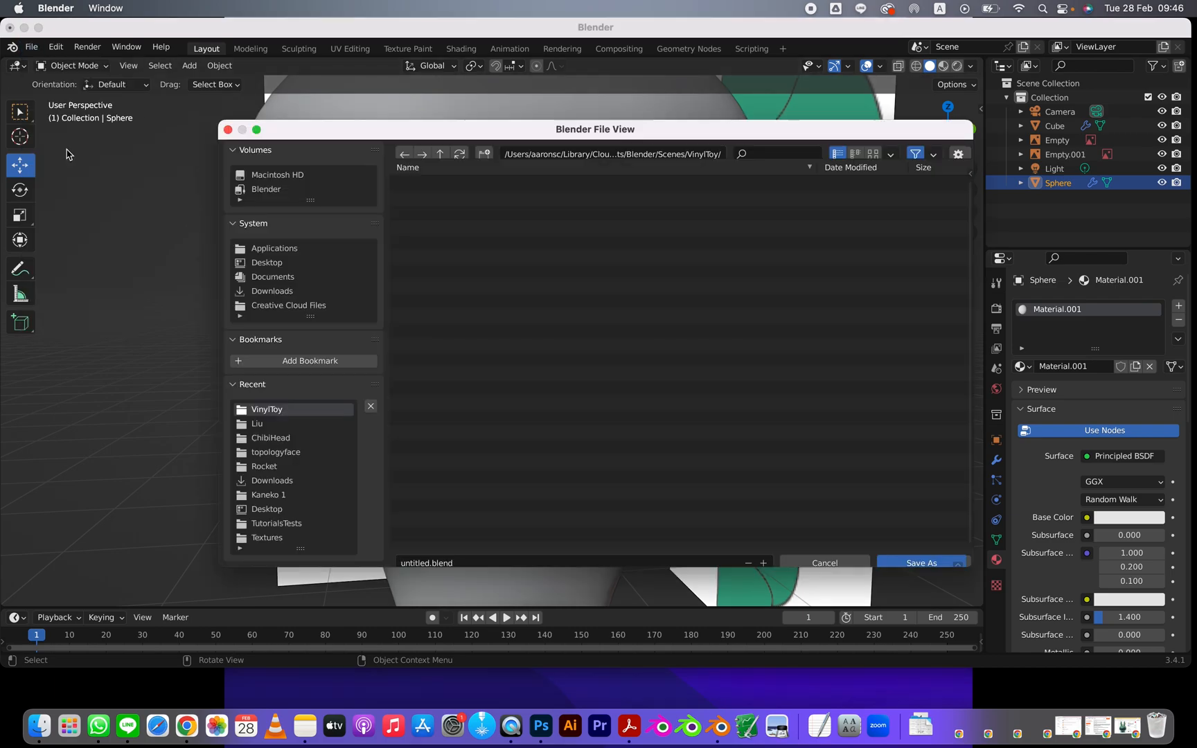
click(430, 197)
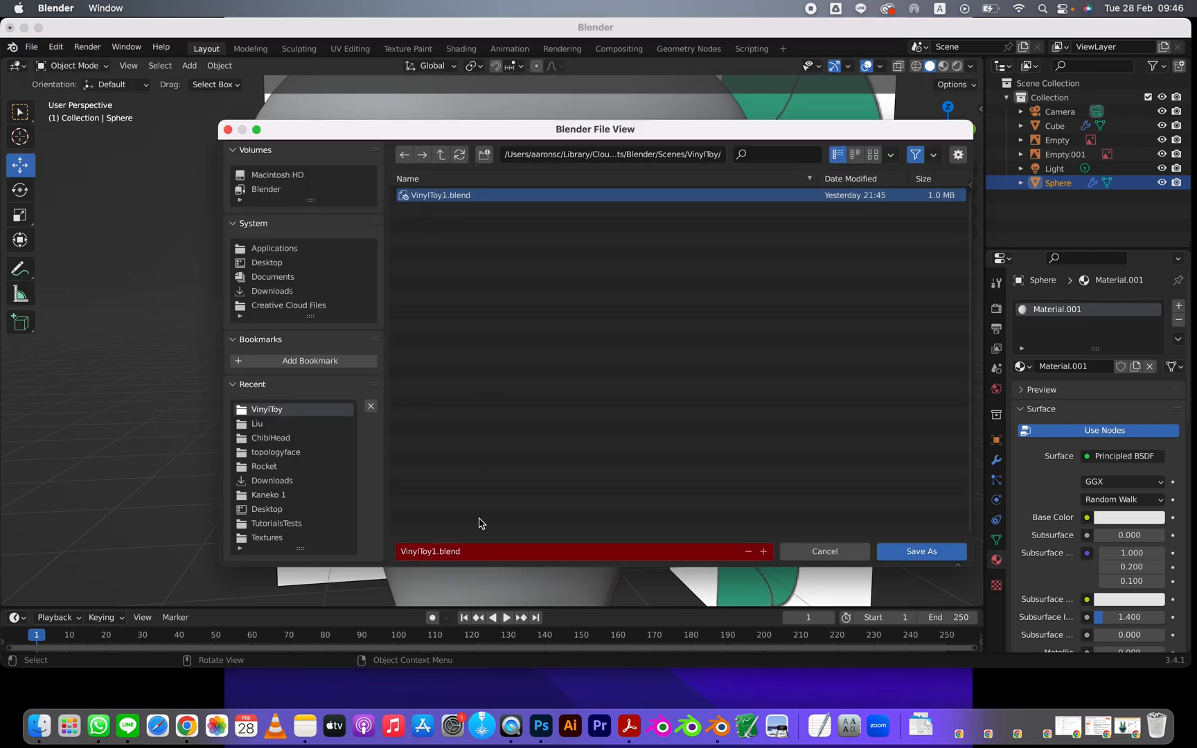
click(440, 552)
click(433, 554)
text(Tutorial)
click(929, 552)
click(929, 554)
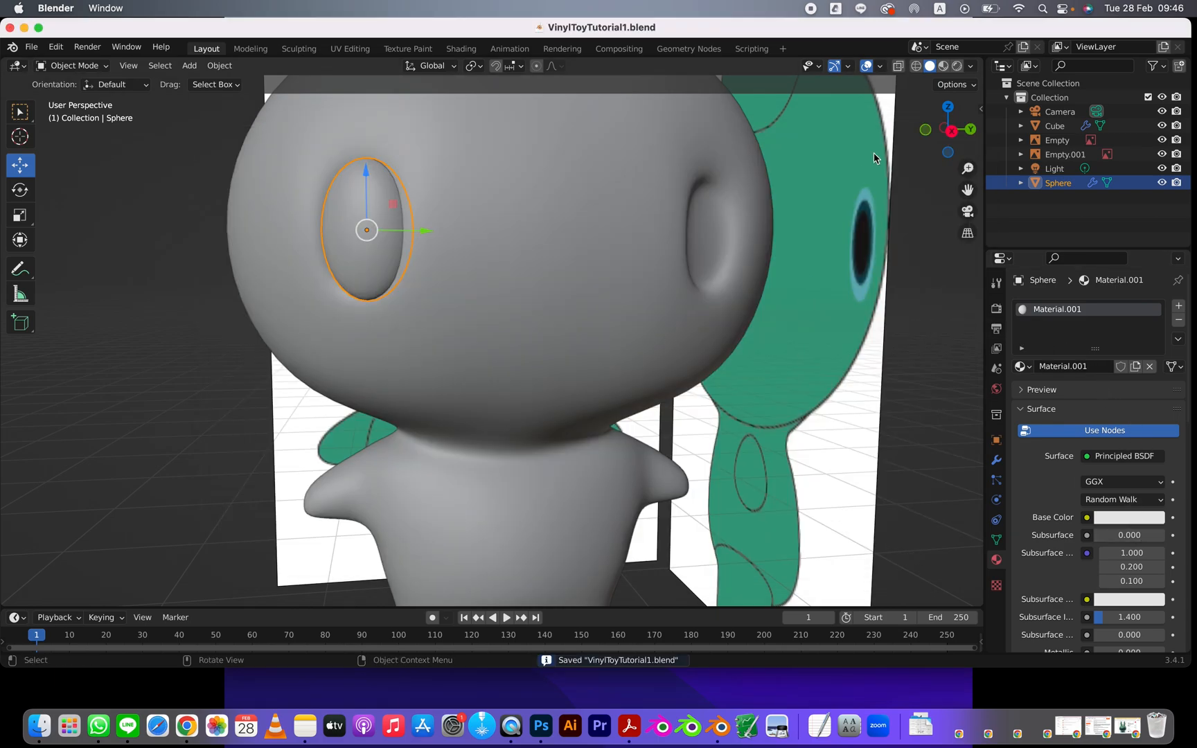
Switch to Material Preview shading and add a second material to the body, sampling its base color from the green reference image.
click(944, 66)
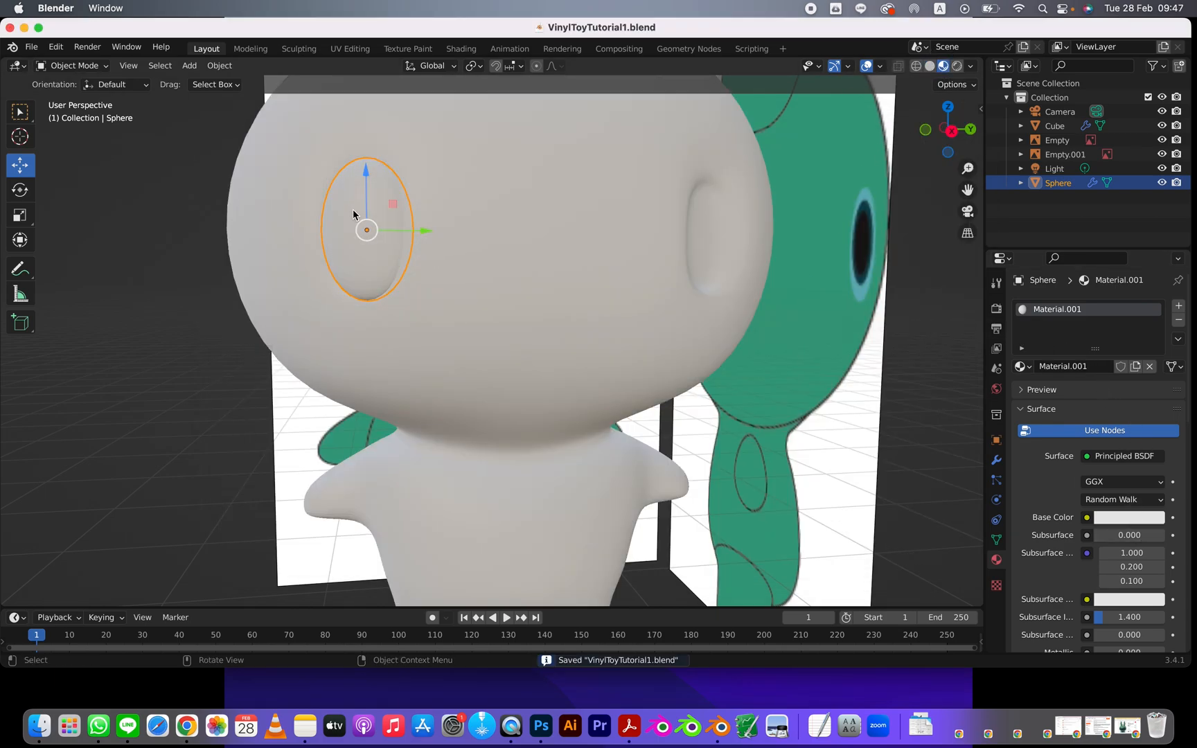
click(541, 338)
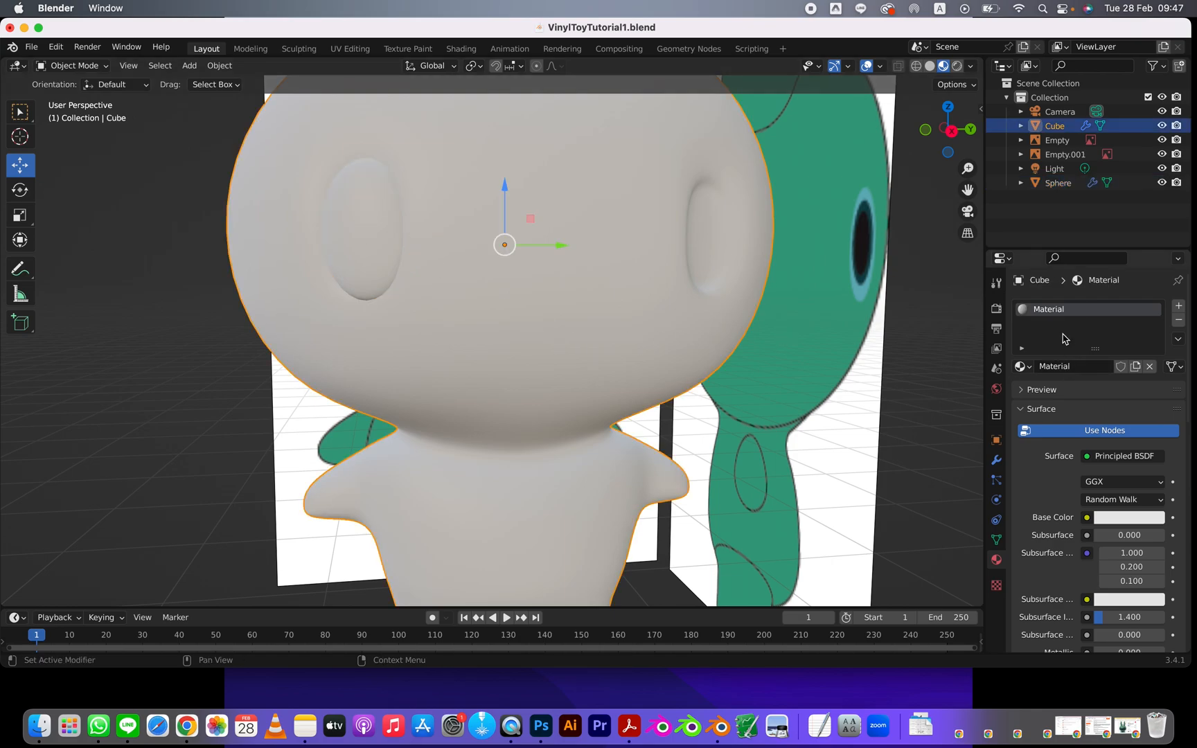
click(1178, 306)
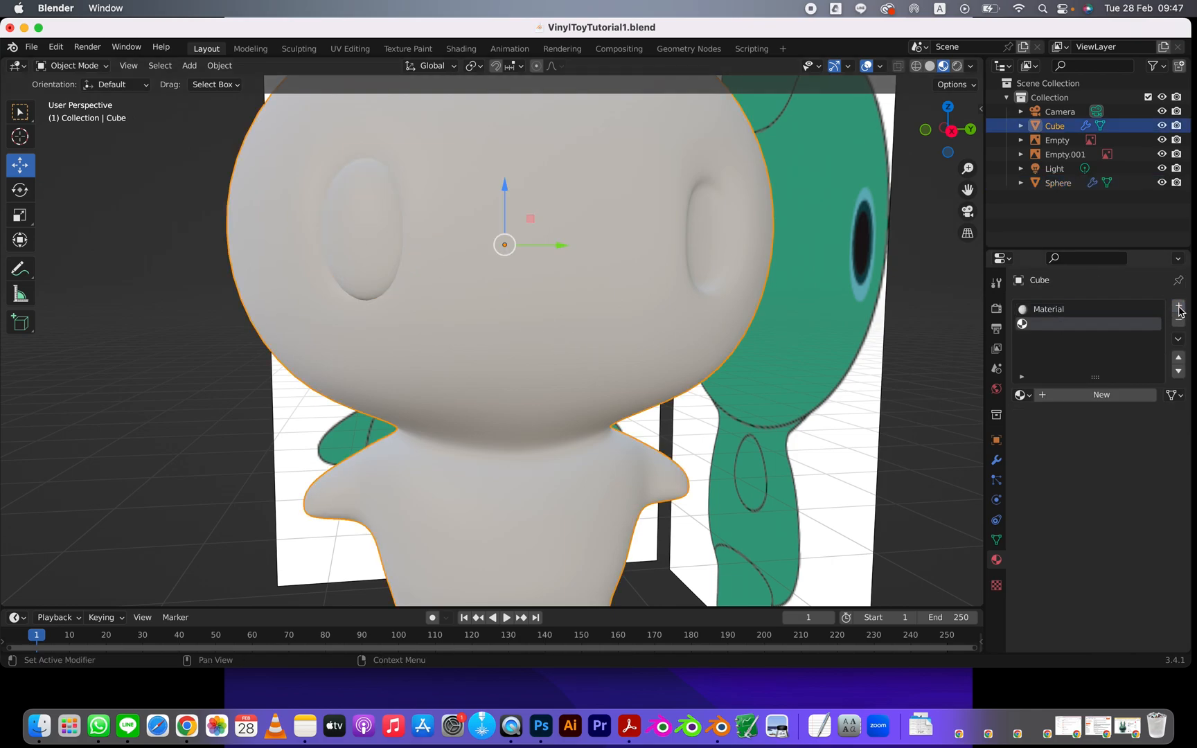
click(1102, 393)
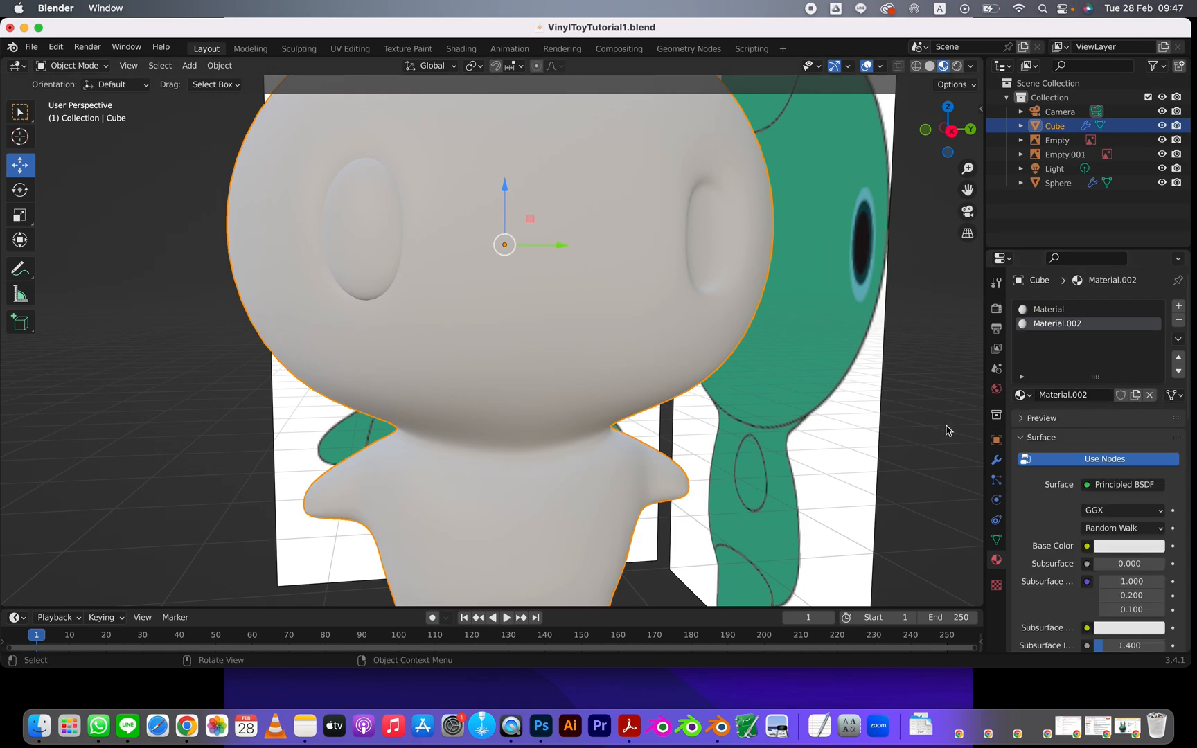
click(1110, 547)
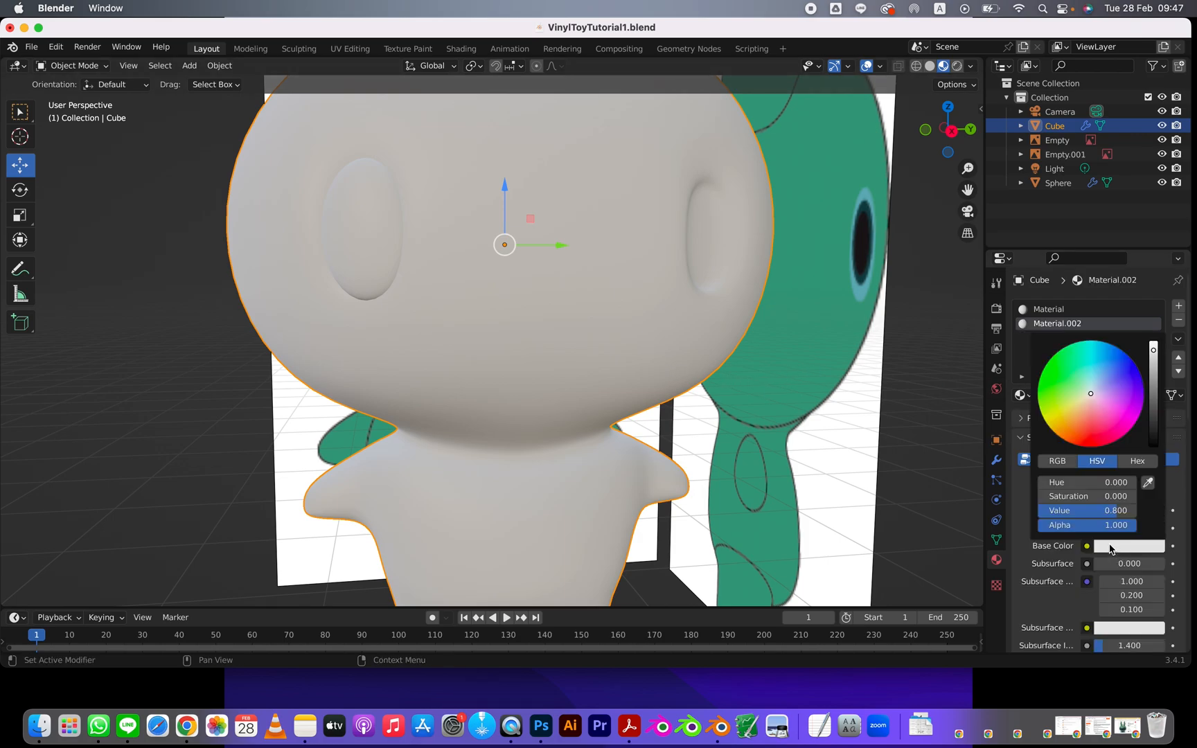
click(1148, 483)
click(823, 357)
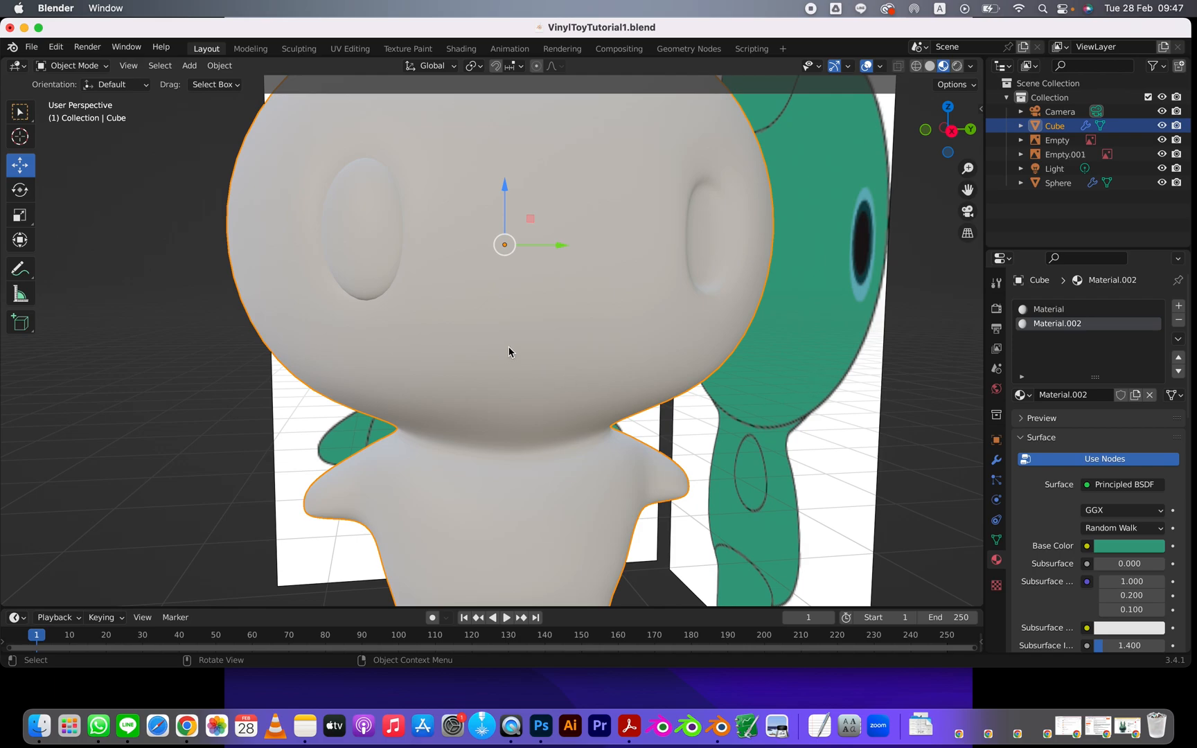
Remove the body's original default material slot and rename the remaining material Green.
click(1080, 309)
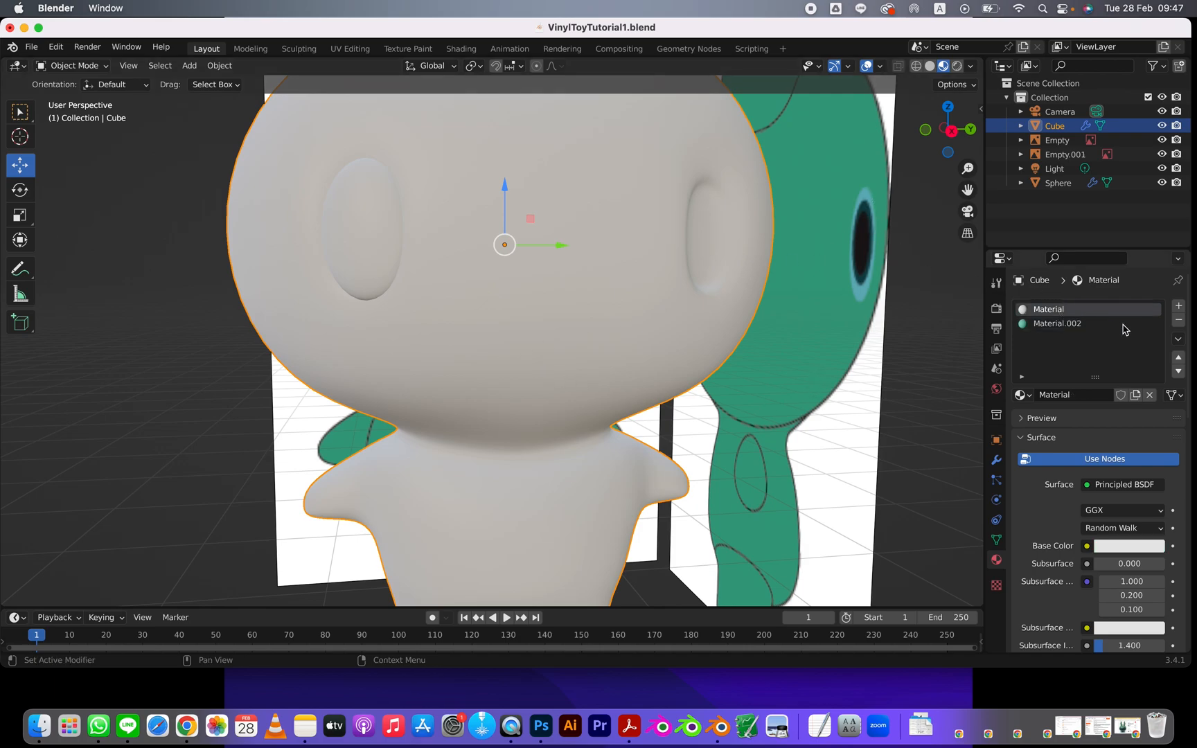
click(1178, 320)
double_click(1052, 310)
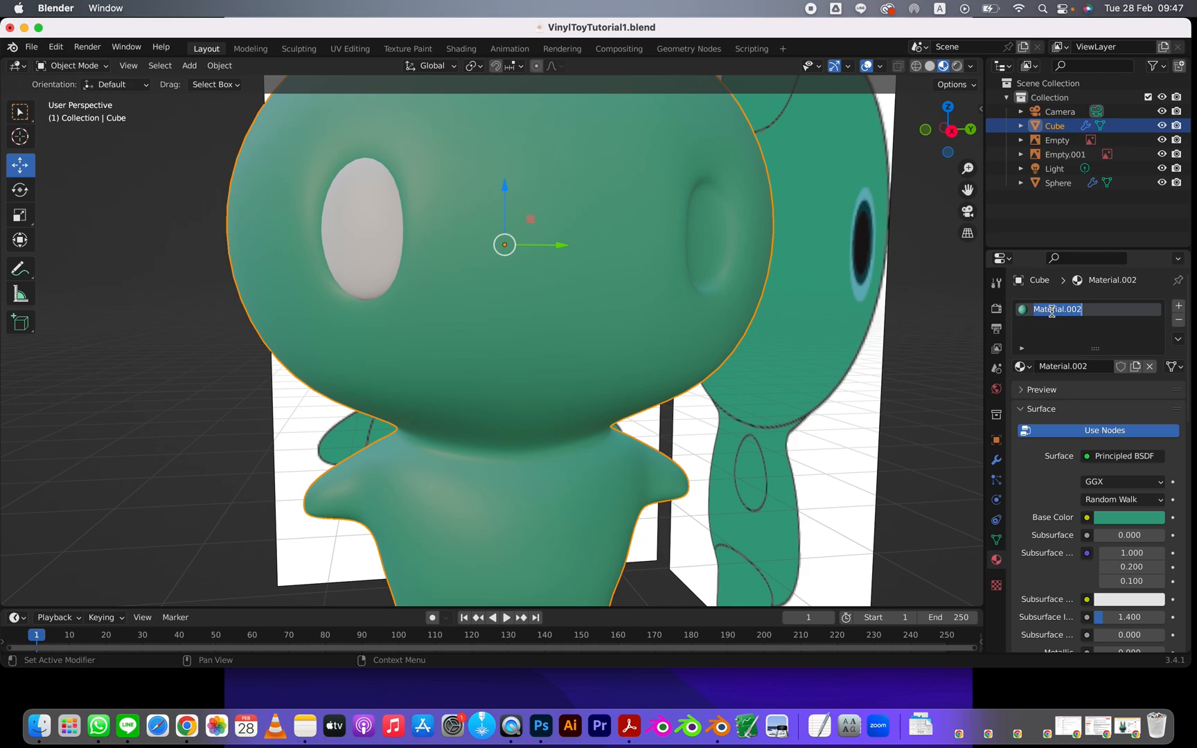
text(Green)
key(Return)
Rename the eye sphere's material White.
click(371, 263)
double_click(1072, 310)
text(White)
key(Return)
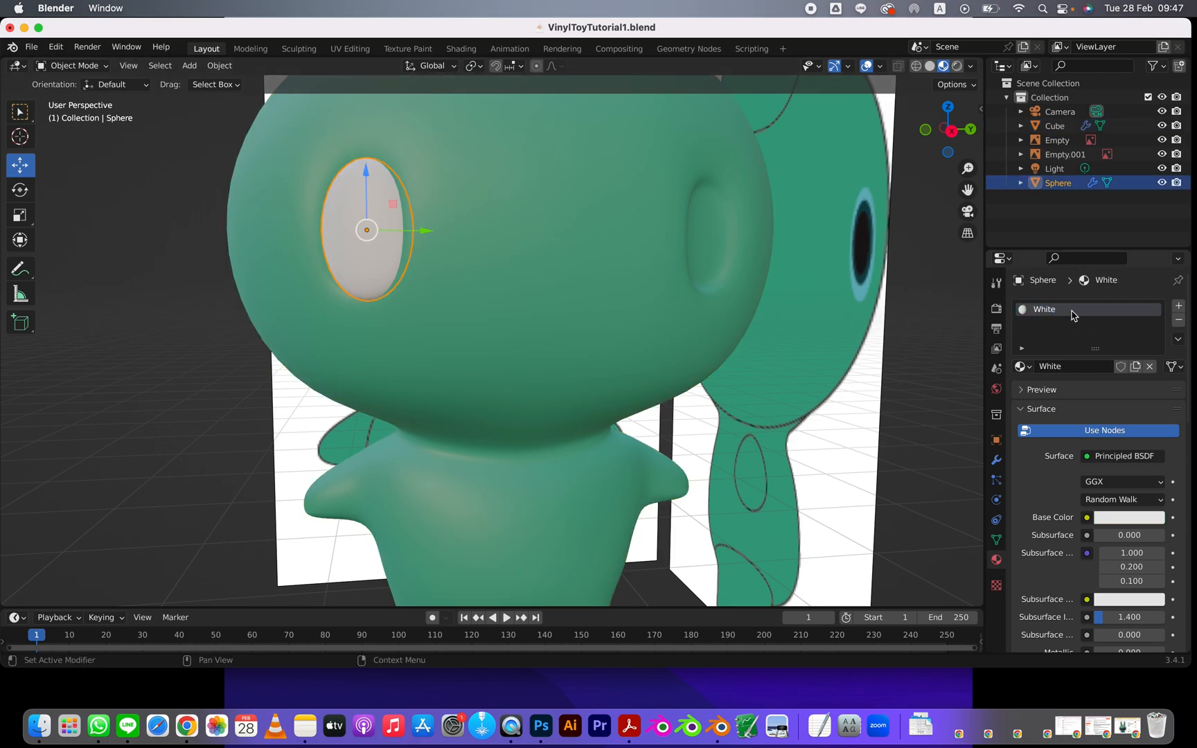
Select the ring of triangular faces around the front pole of the eye sphere in Edit Mode for the pupil.
click(260, 300)
click(367, 265)
key(Tab)
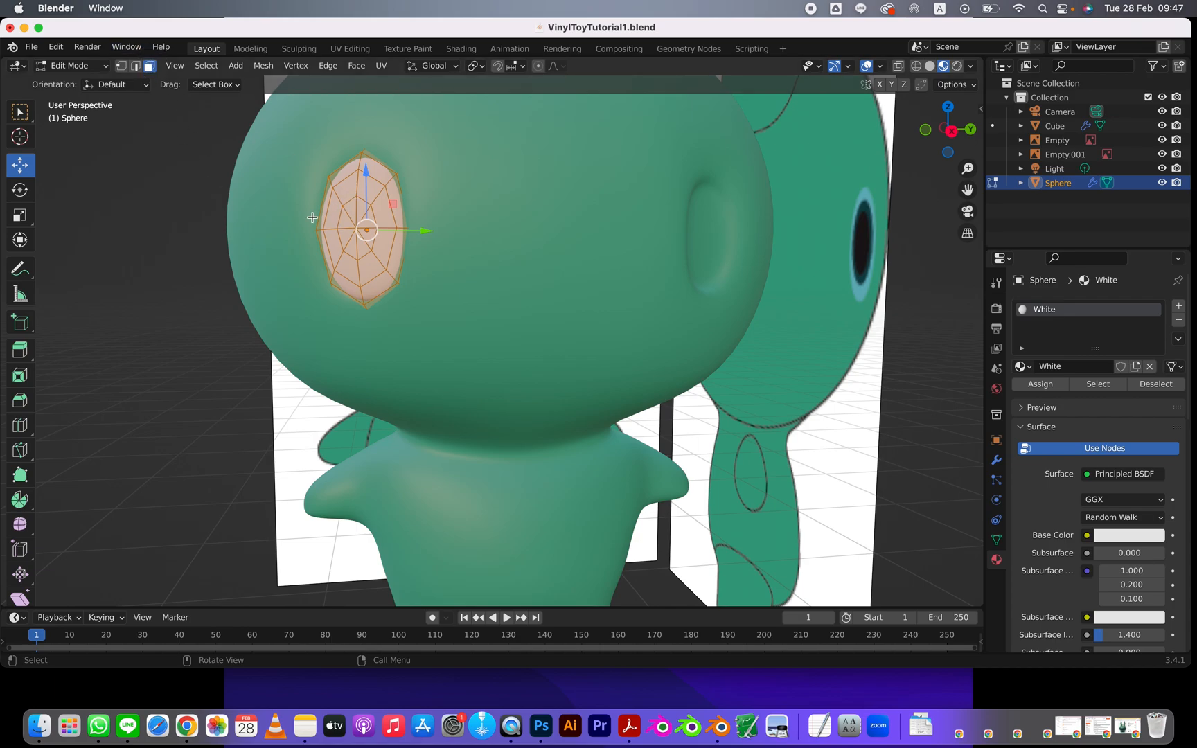
click(350, 210)
shift+click(339, 244)
click(20, 112)
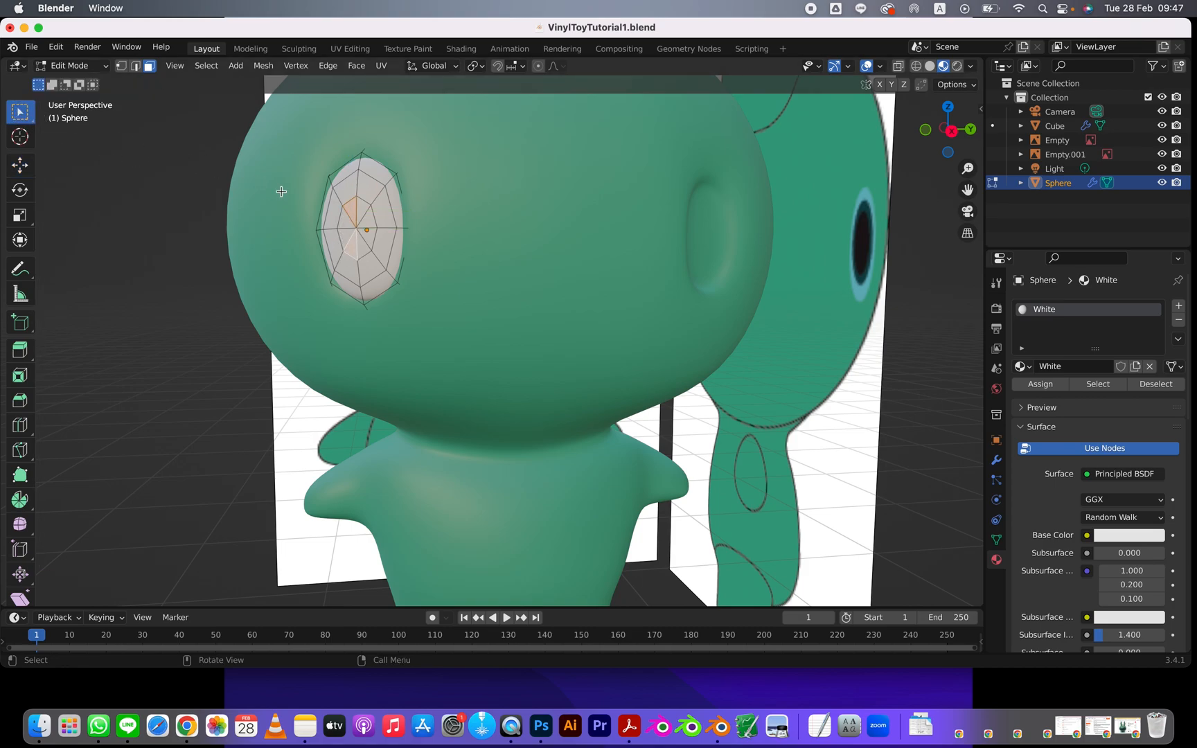
shift+click(347, 222)
shift+click(359, 207)
shift+click(370, 220)
shift+click(370, 236)
shift+click(363, 246)
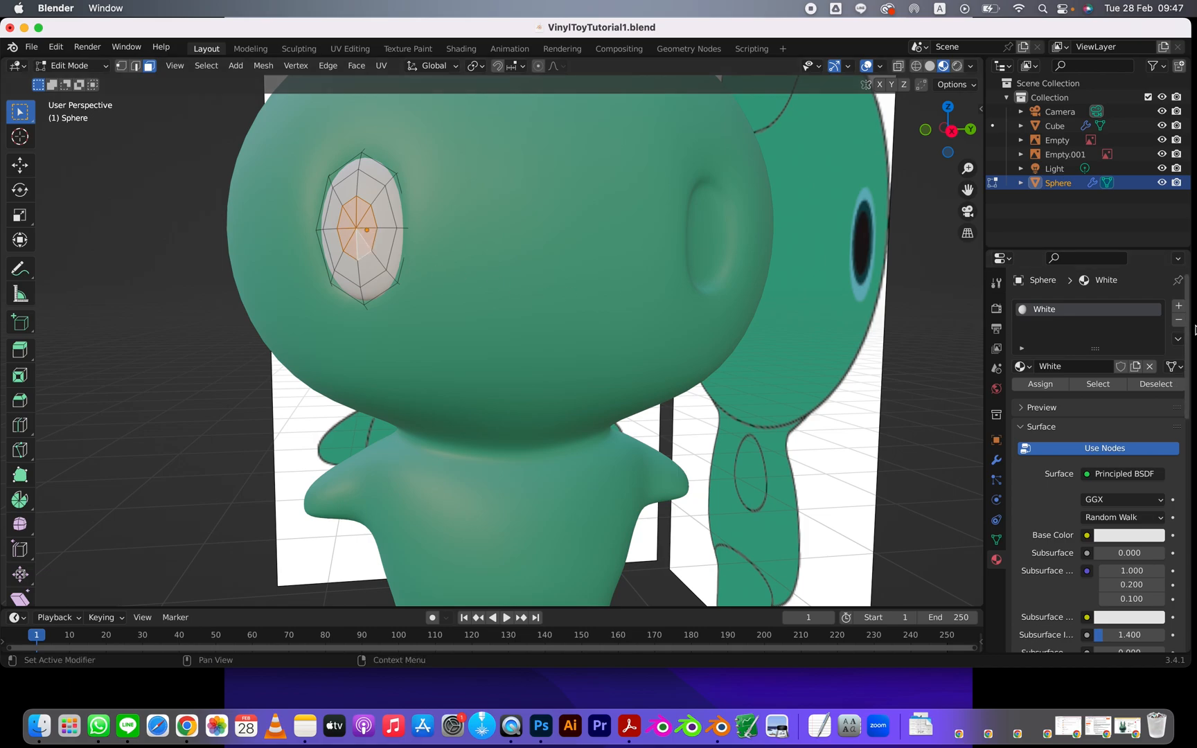
Add a second eye material named Black with a base color value of 0 and assign it to the selected faces.
click(1179, 307)
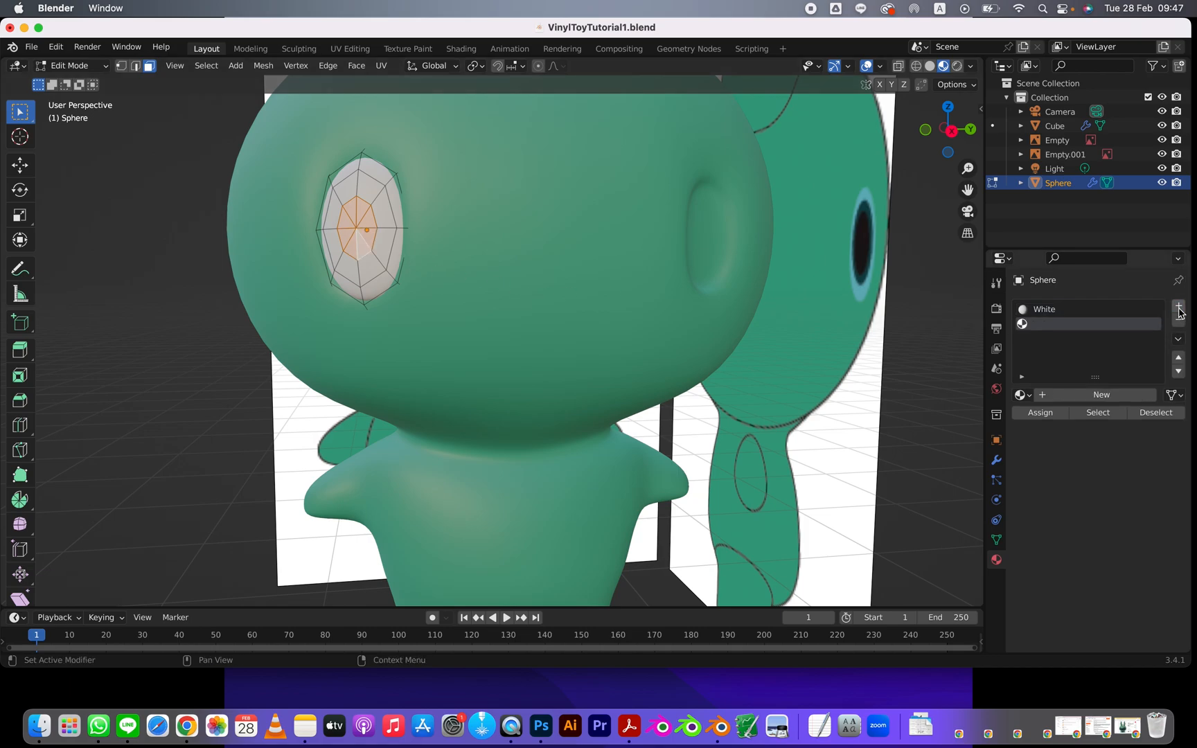
click(1060, 396)
click(1121, 565)
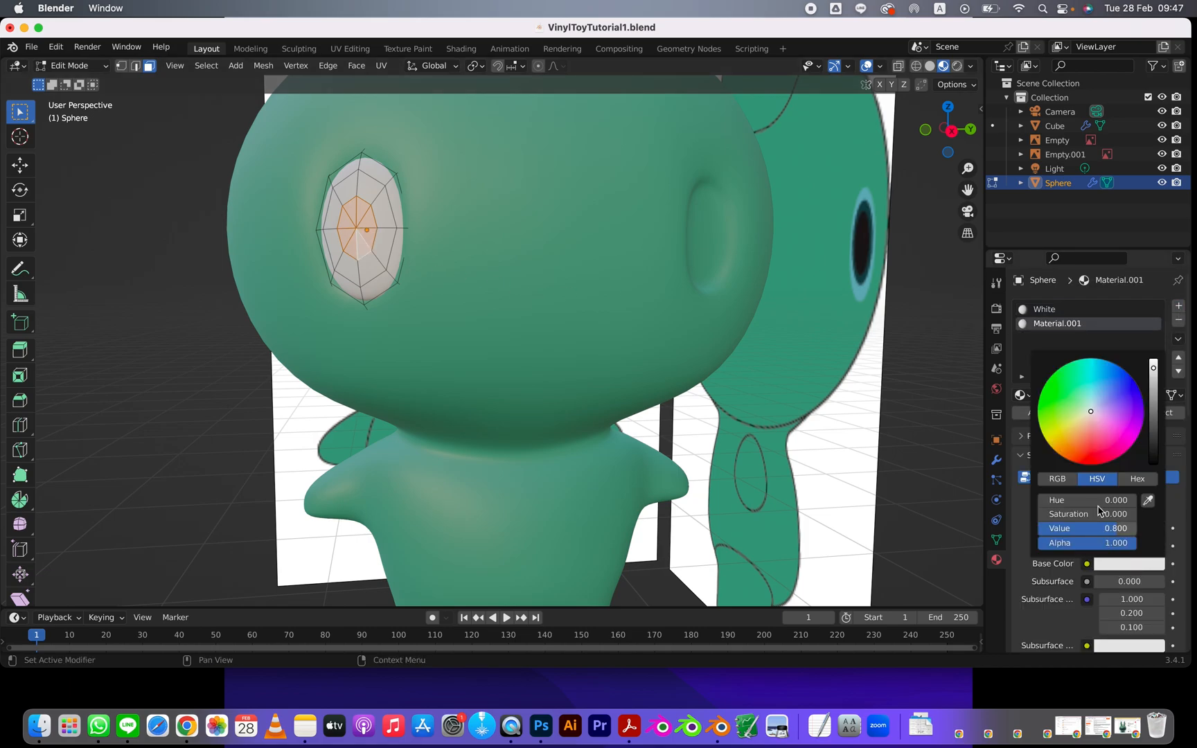
drag(1154, 369, 1154, 463)
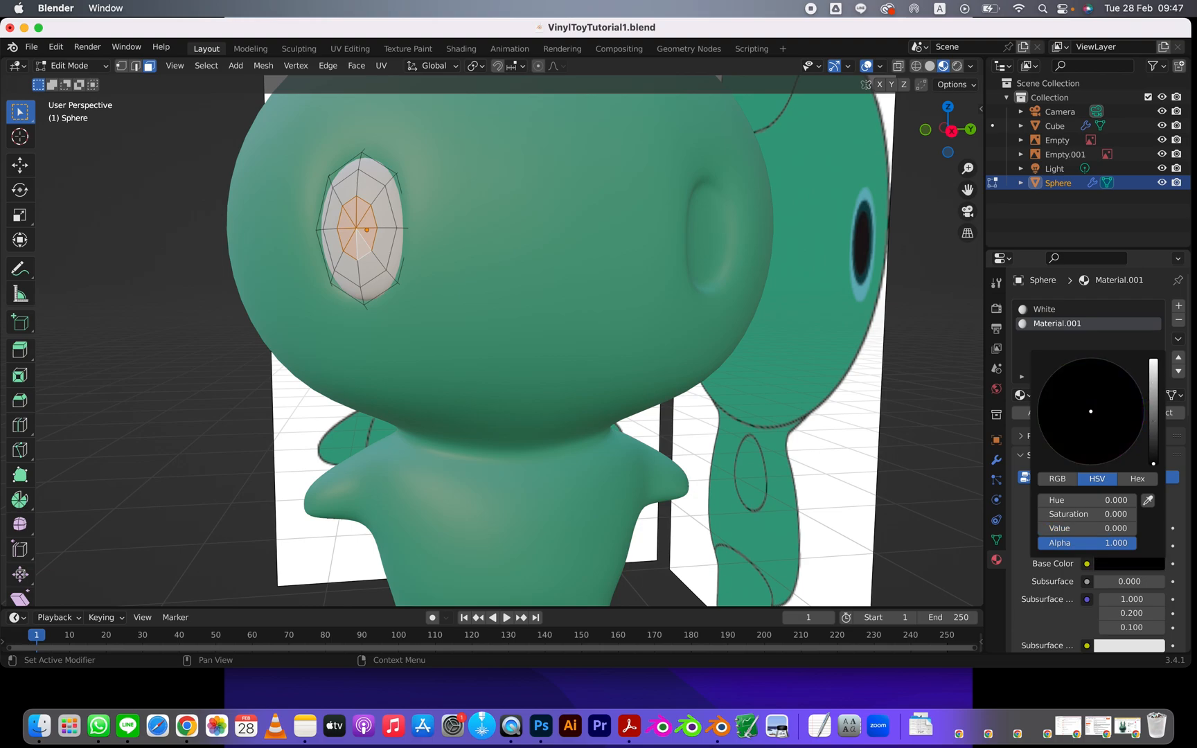
double_click(1044, 323)
text(Black)
key(Return)
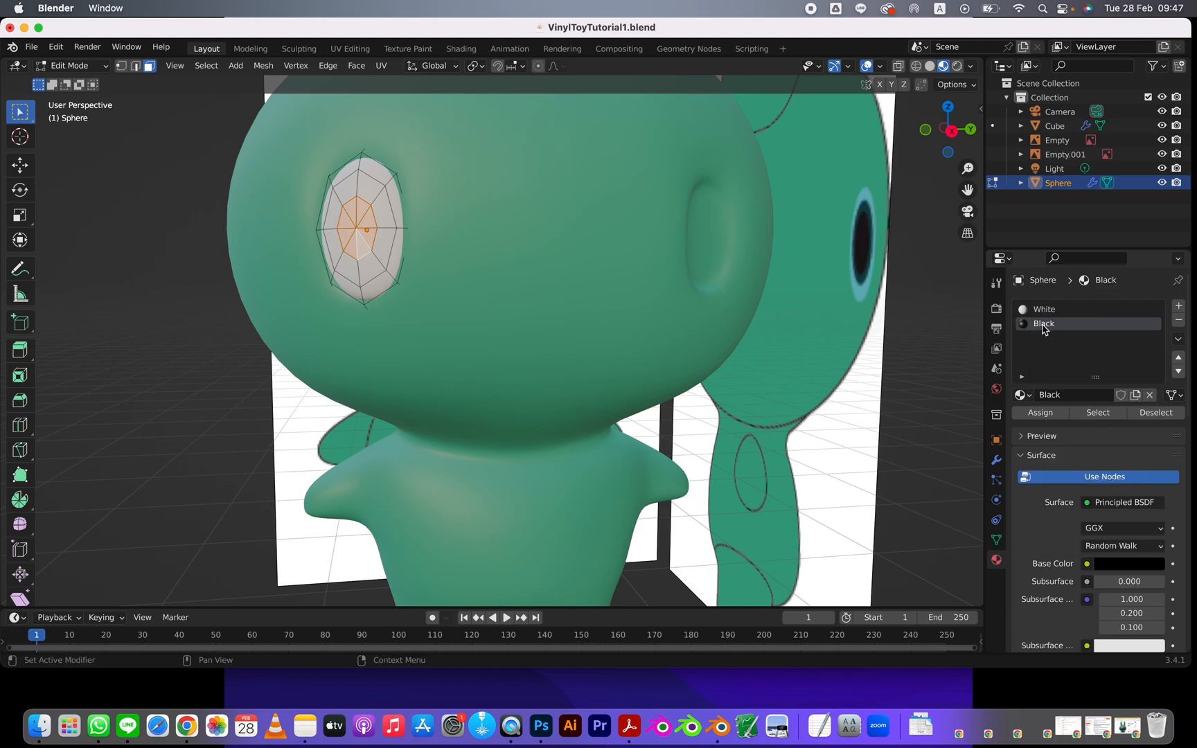
click(1041, 412)
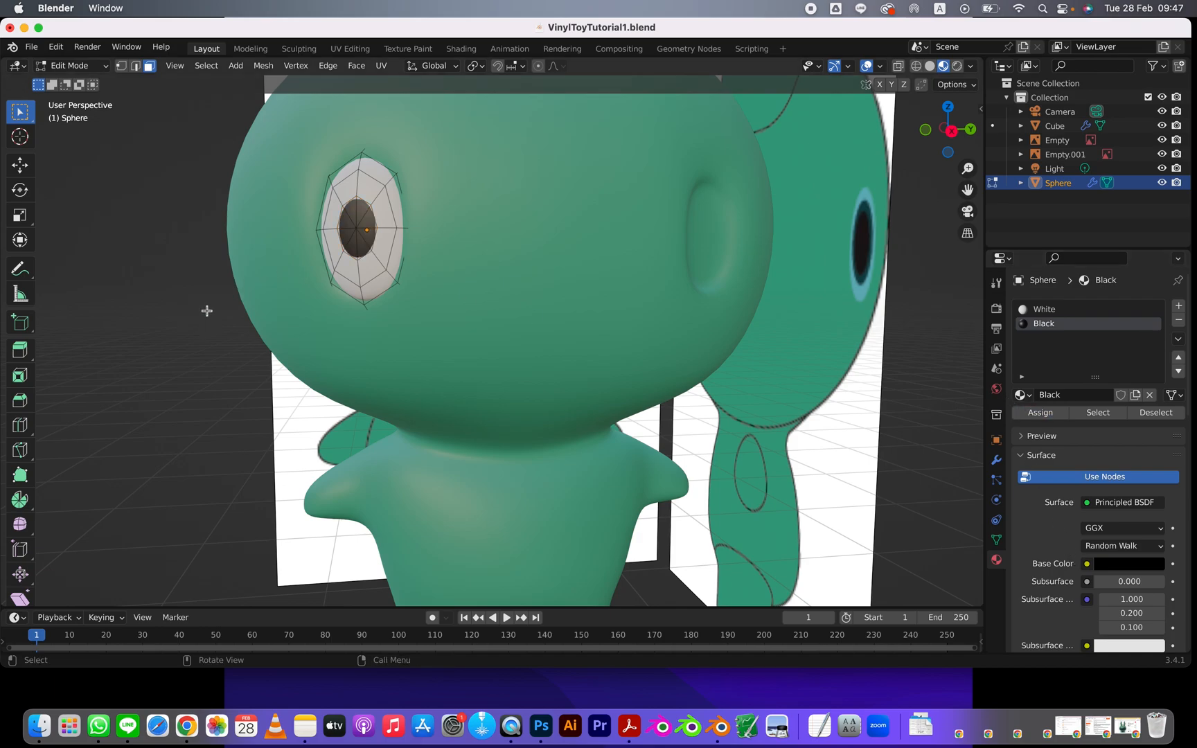
Select the ring of pupil faces at the centre of the eye sphere and scale them up by about 1.5.
middle_drag(657, 257, 261, 256)
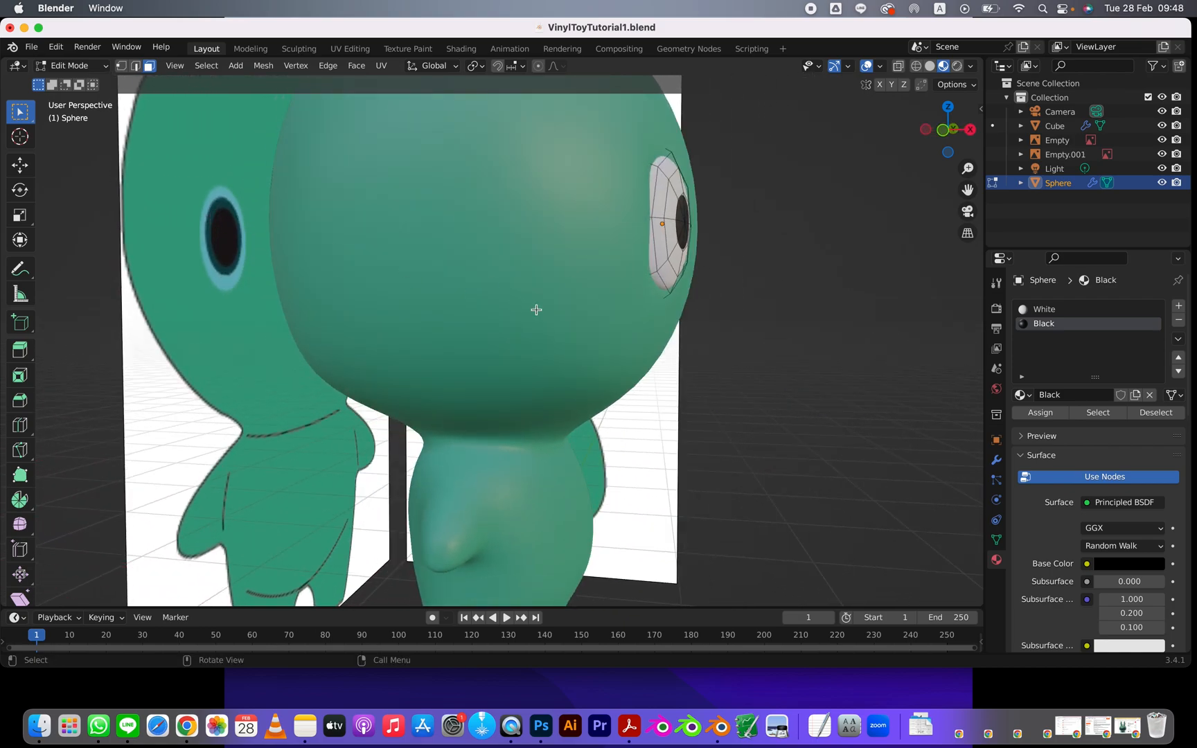
middle_drag(536, 309, 416, 215)
click(404, 209)
shift+click(425, 220)
shift+click(431, 239)
shift+click(424, 253)
shift+click(414, 258)
shift+click(402, 252)
shift+click(397, 234)
shift+click(401, 217)
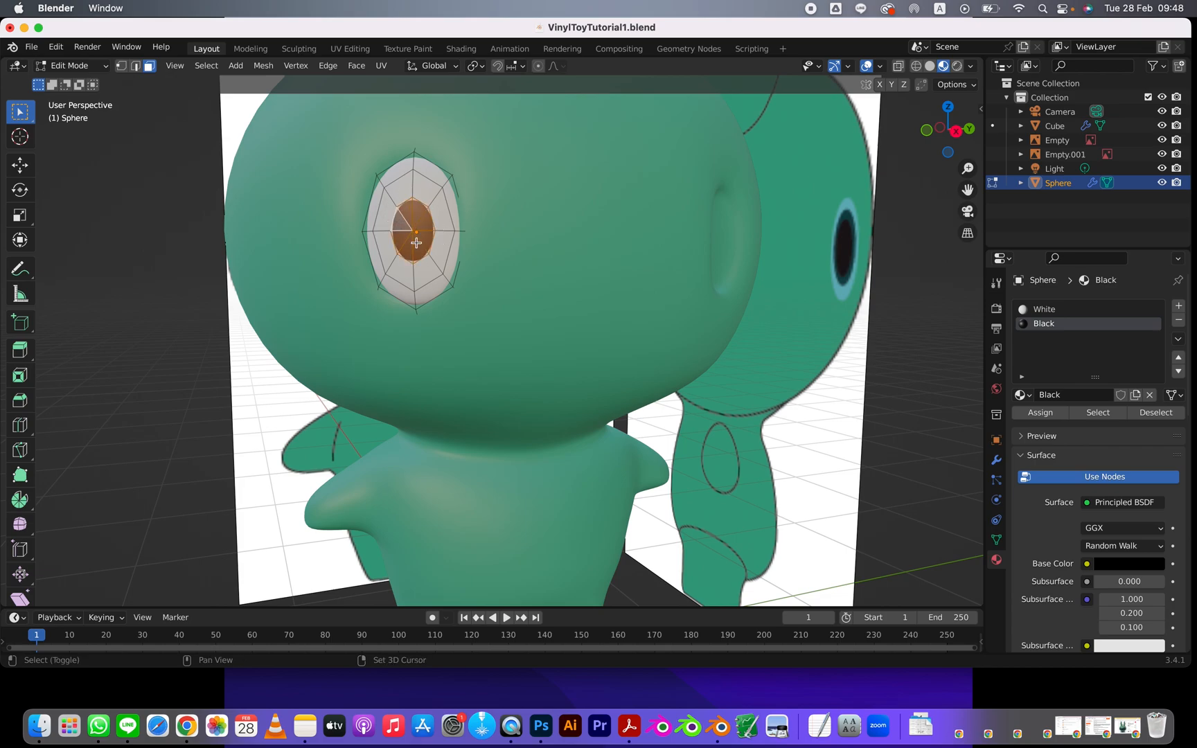
key(s)
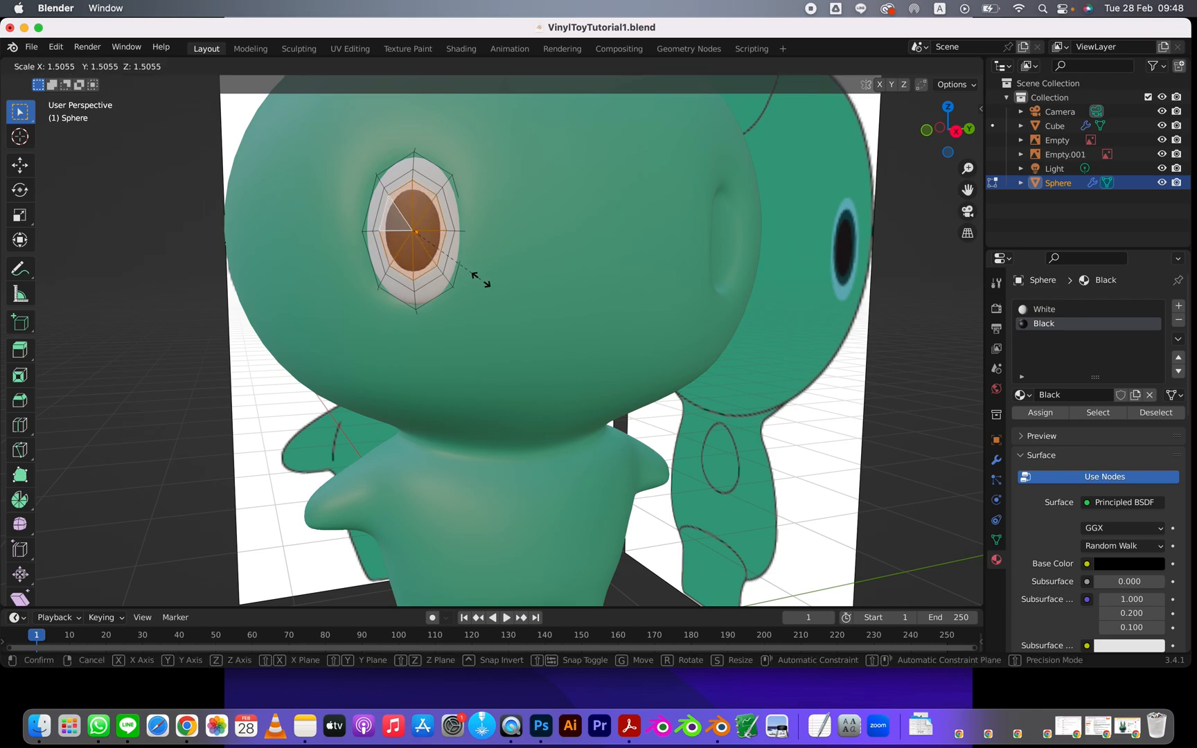
click(481, 279)
Select the face loop surrounding the pupil and create a new material in a third slot on the eye.
click(430, 186)
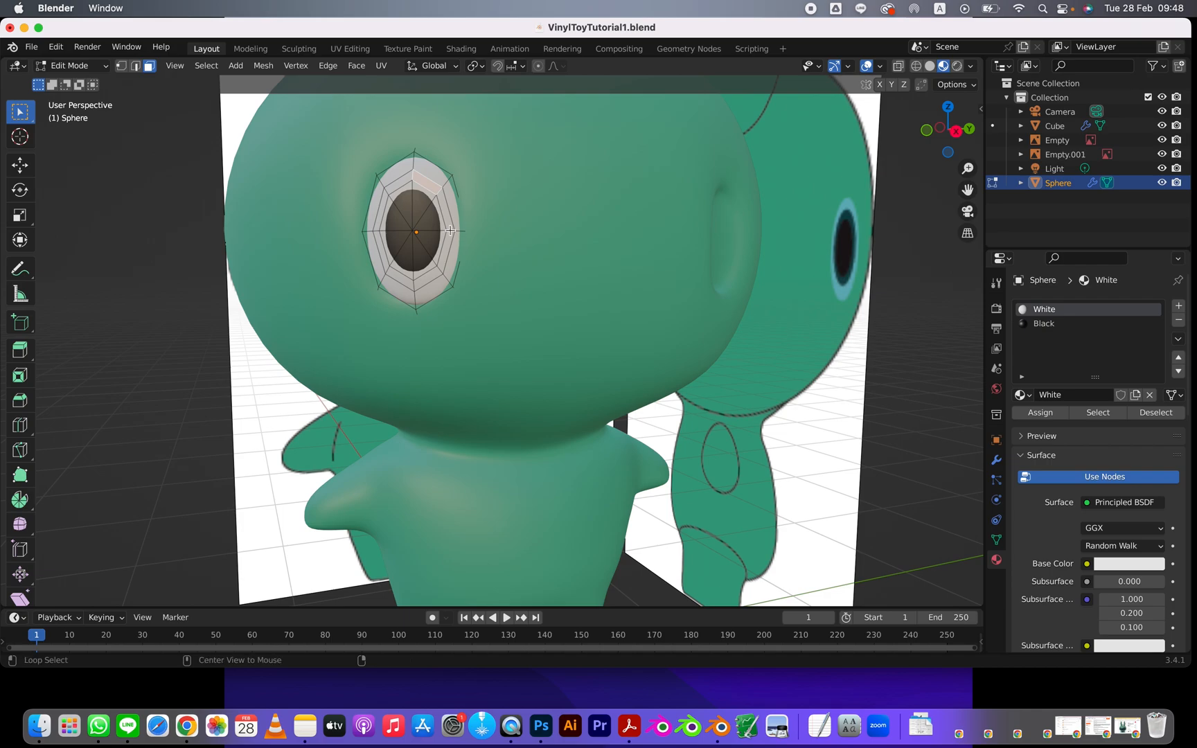
alt+click(451, 230)
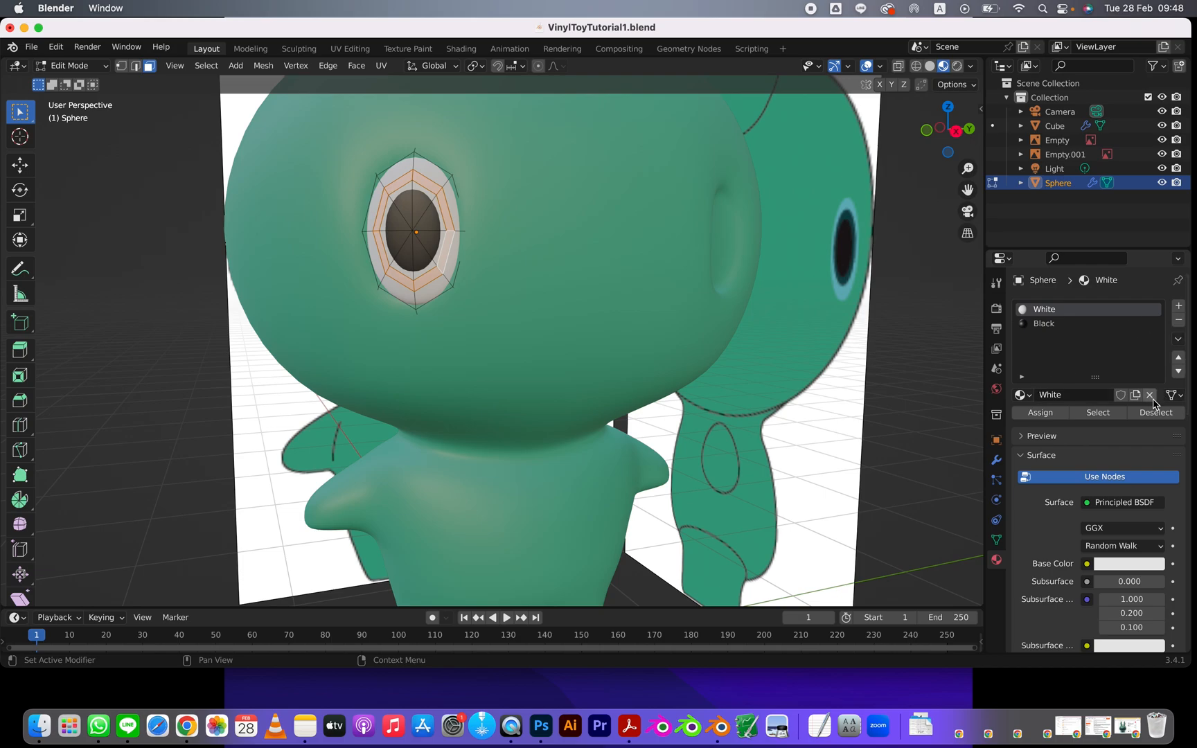
click(1178, 306)
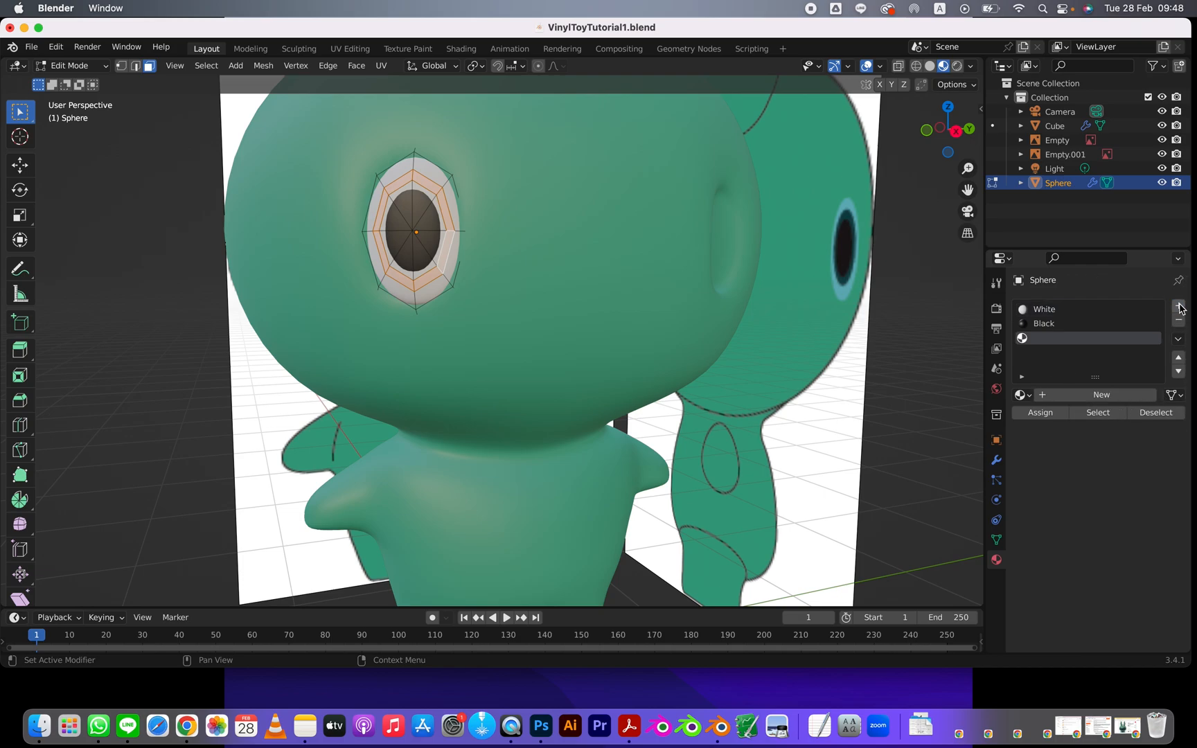
click(1058, 395)
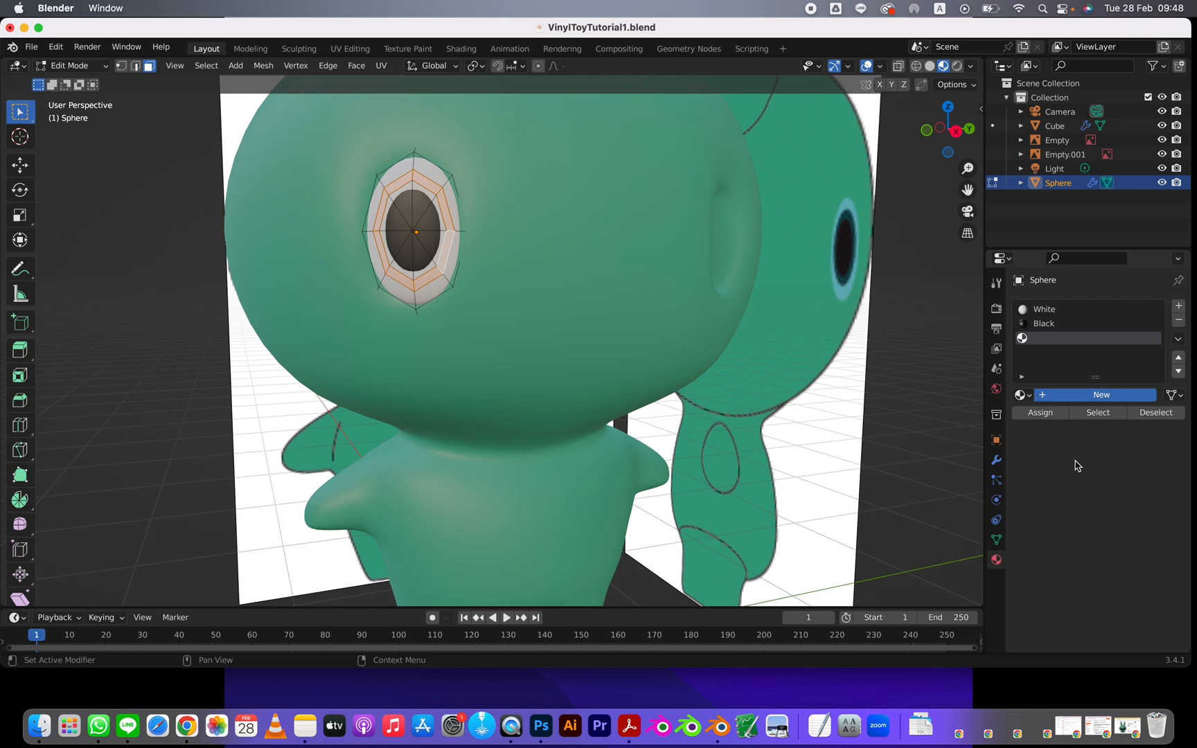
Sample the new material's base color from the rim of the reference eye, assign it to the selected loop, and return to Object Mode.
click(1129, 563)
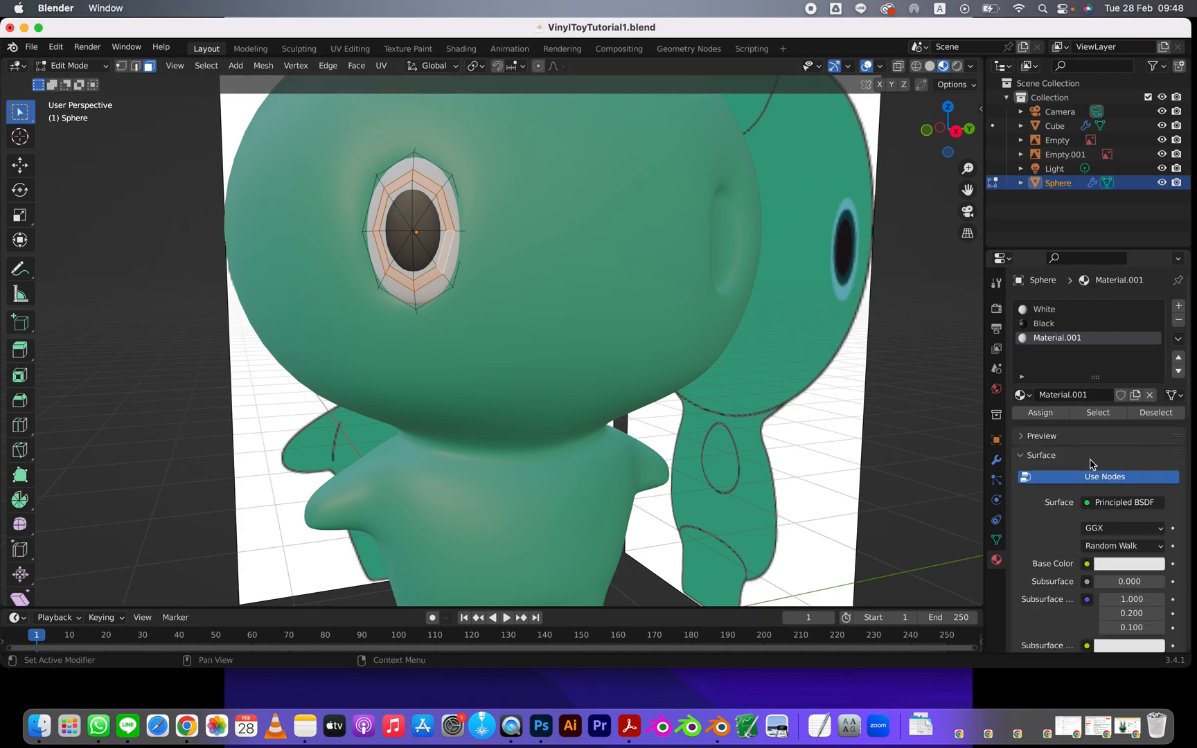
click(1124, 565)
click(1146, 499)
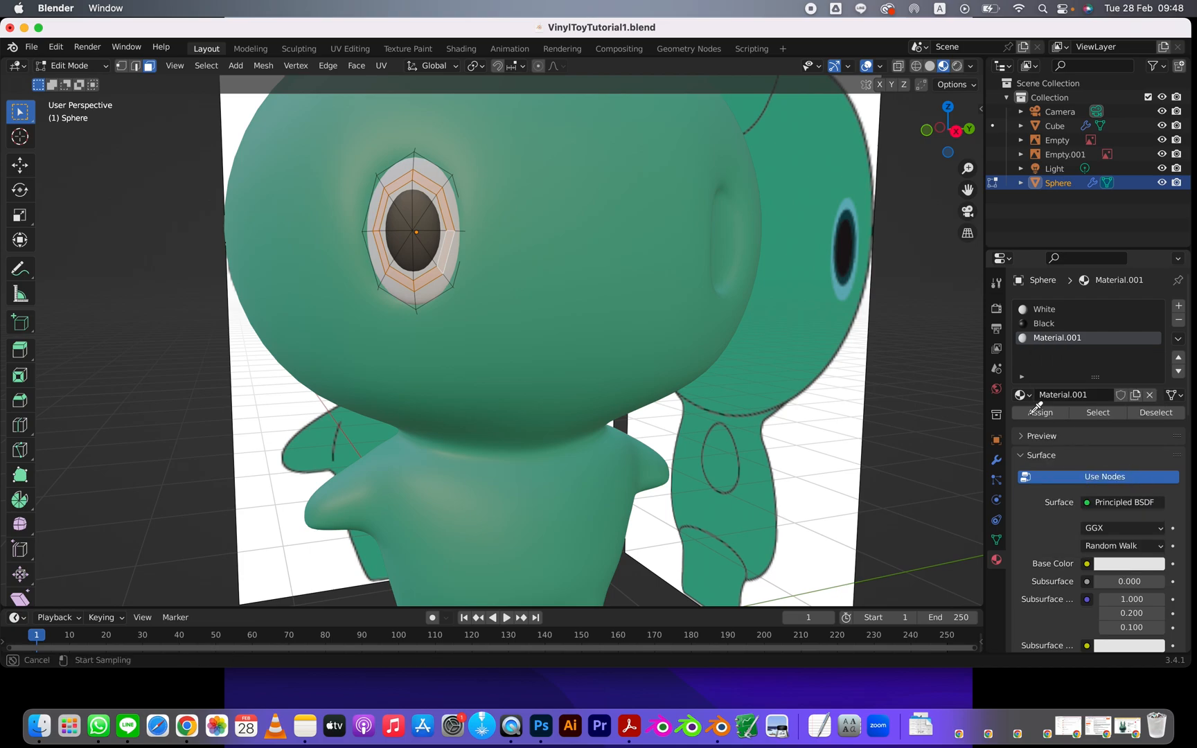
click(844, 279)
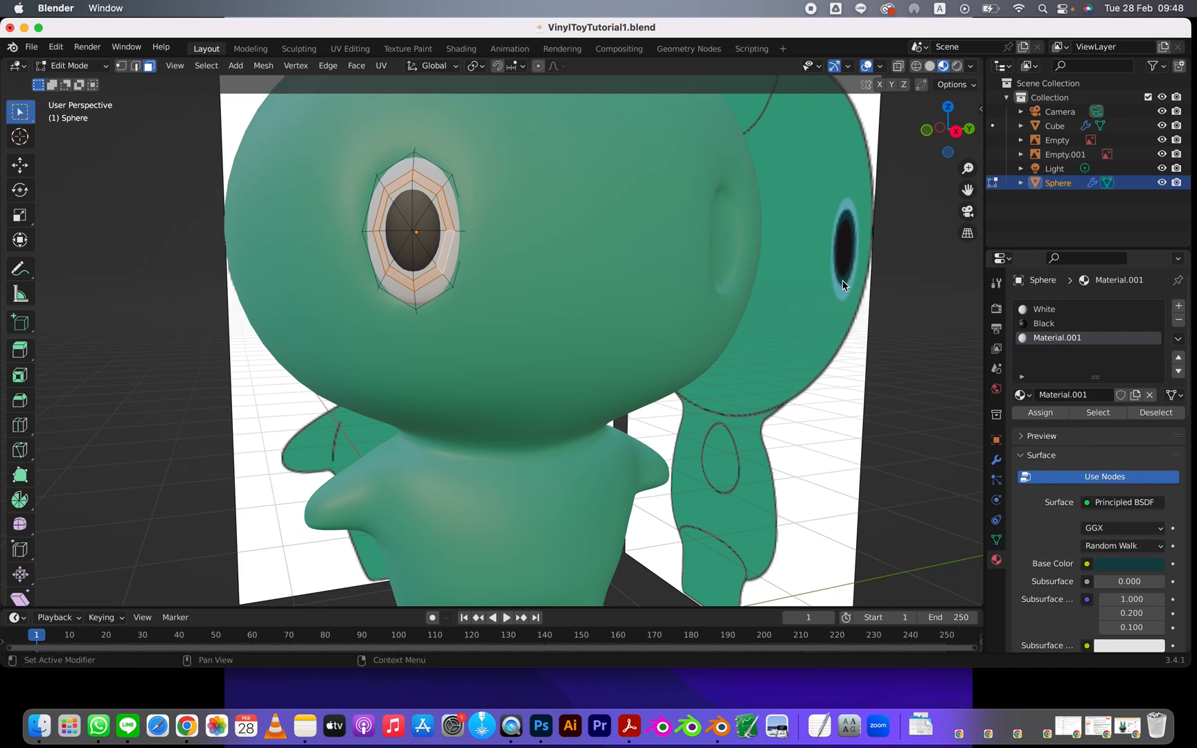
click(1039, 412)
click(891, 386)
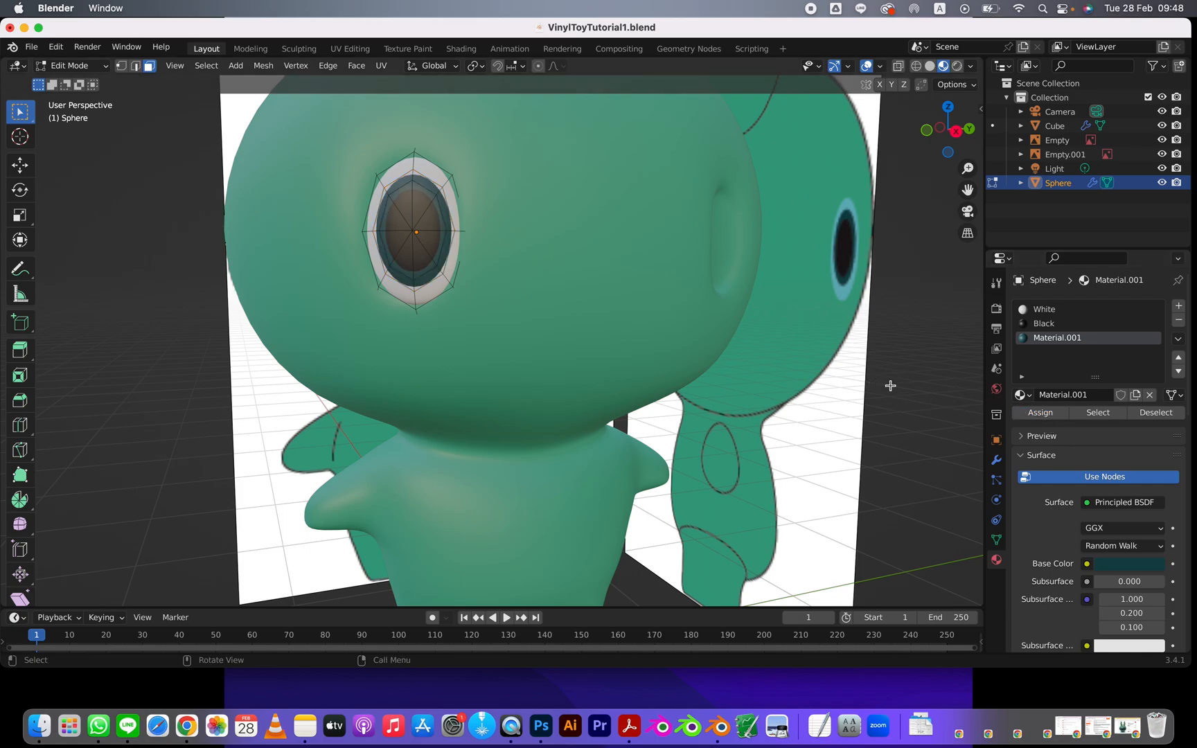
key(Tab)
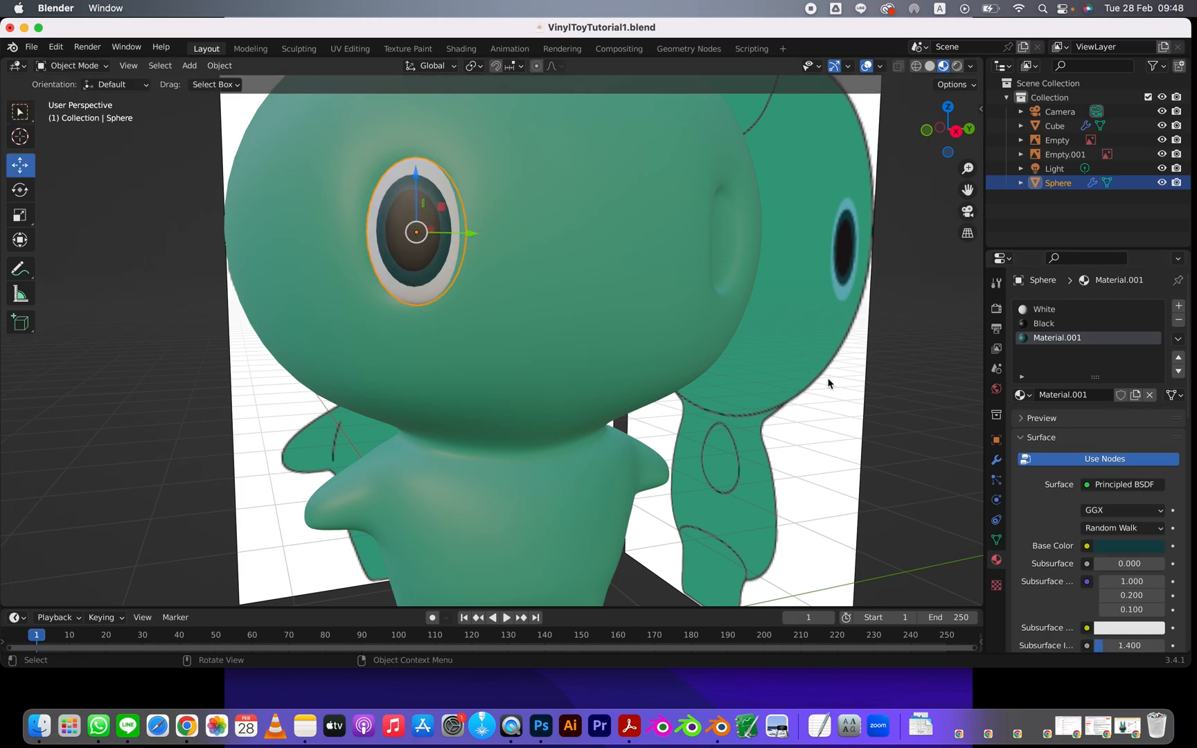
click(901, 397)
Duplicate the eye sphere in the view facing the face and move the copy about 1.38 m along Y to the other socket.
middle_drag(868, 402, 799, 396)
scroll(671, 362, down, 4)
middle_drag(511, 356, 485, 326)
click(417, 290)
key(KP_1)
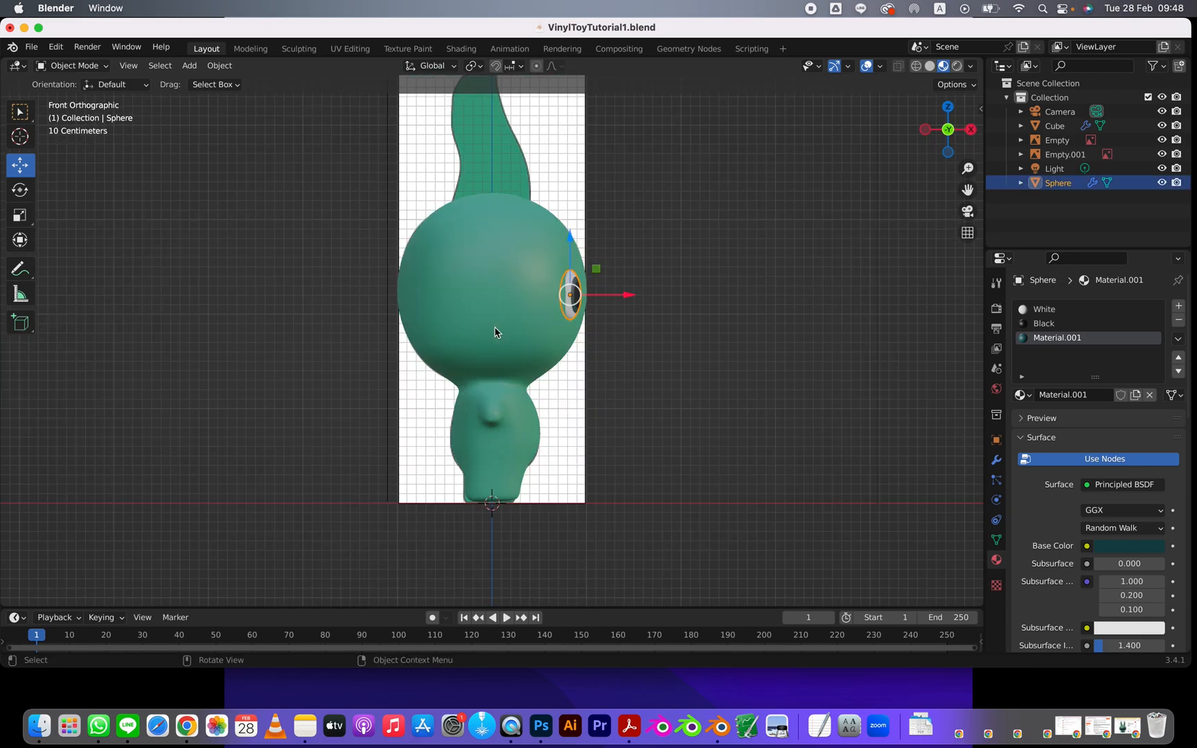
key(KP_3)
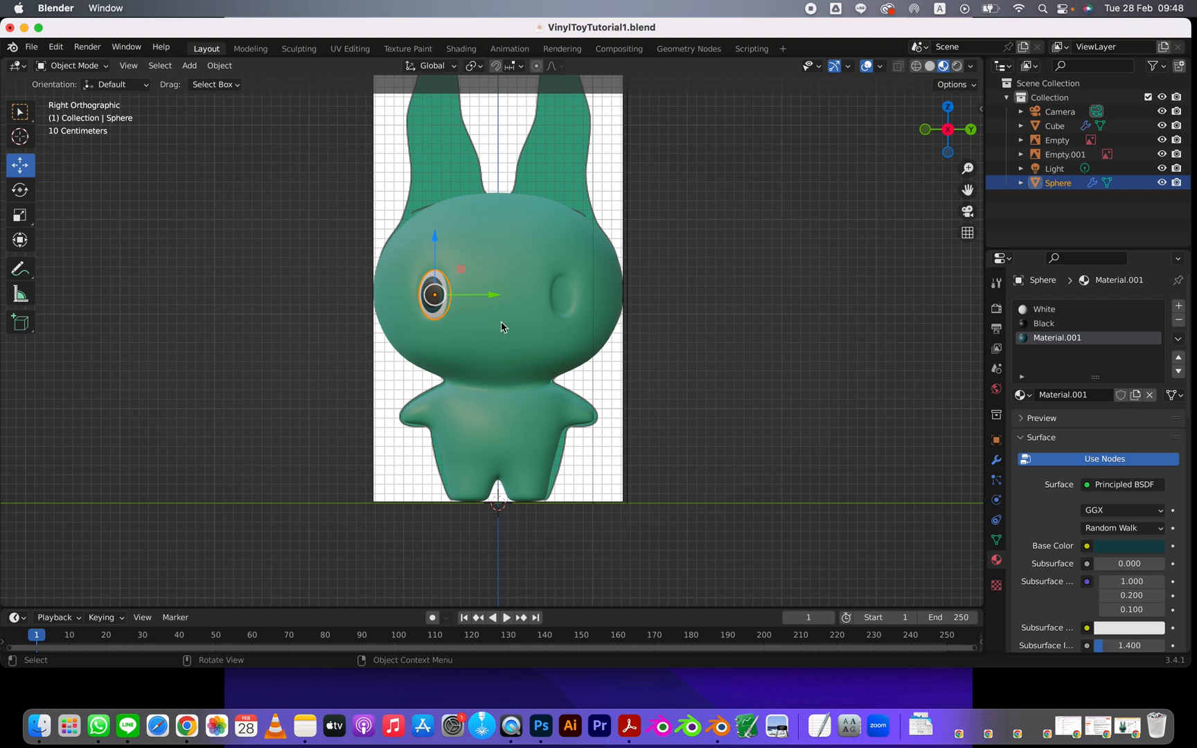
key(shift+d)
right_click(537, 325)
drag(489, 297, 620, 298)
middle_drag(566, 316, 508, 313)
Set the duplicated eye's X rotation to -23.1°.
click(997, 441)
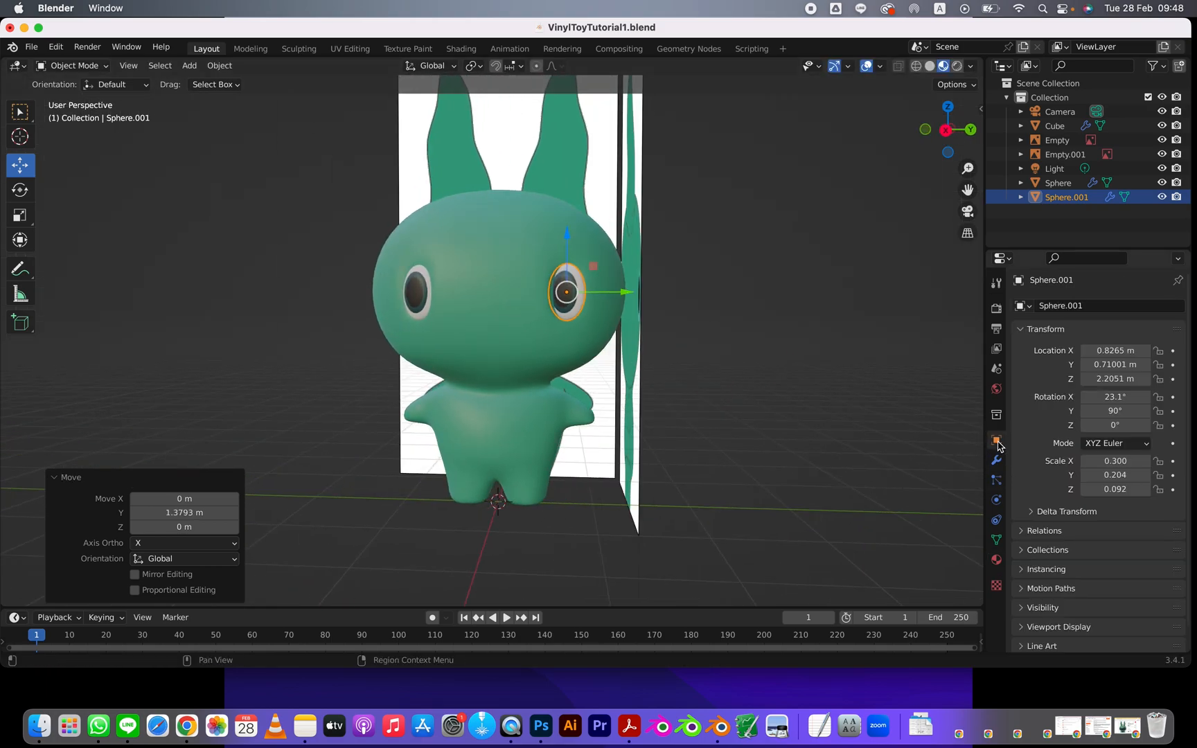
click(1105, 399)
click(1087, 400)
text(-)
key(Return)
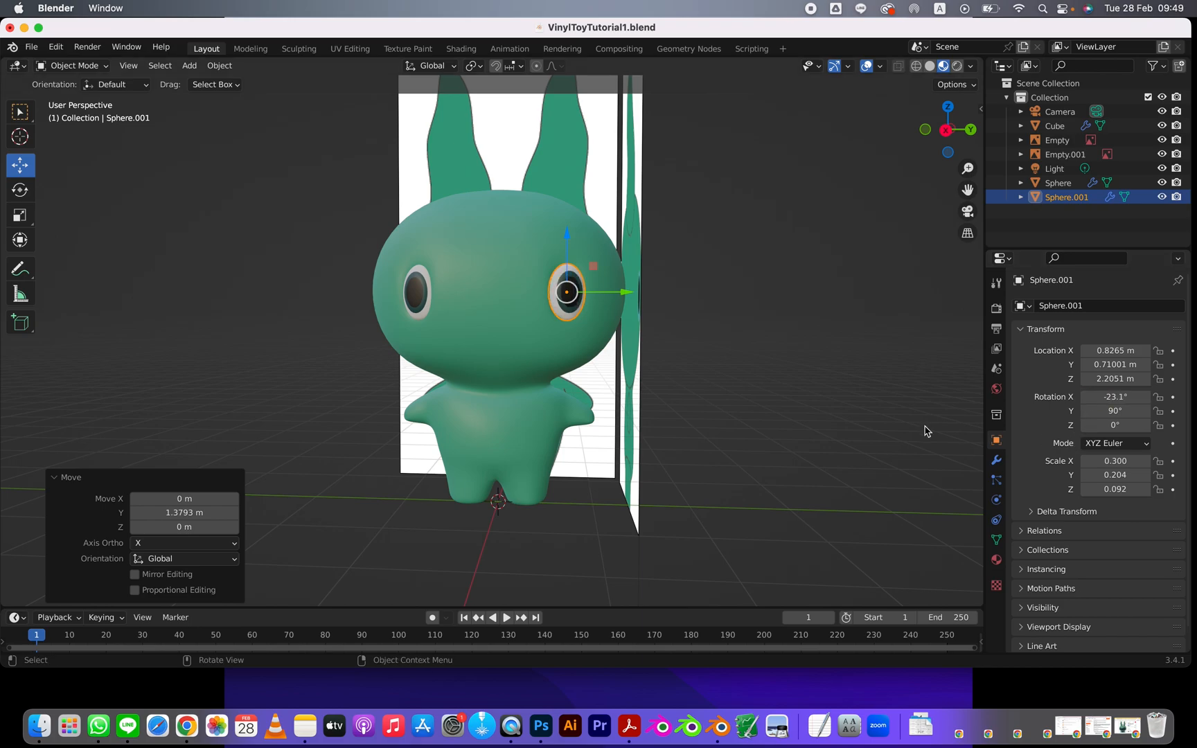
click(812, 417)
middle_drag(812, 417, 756, 389)
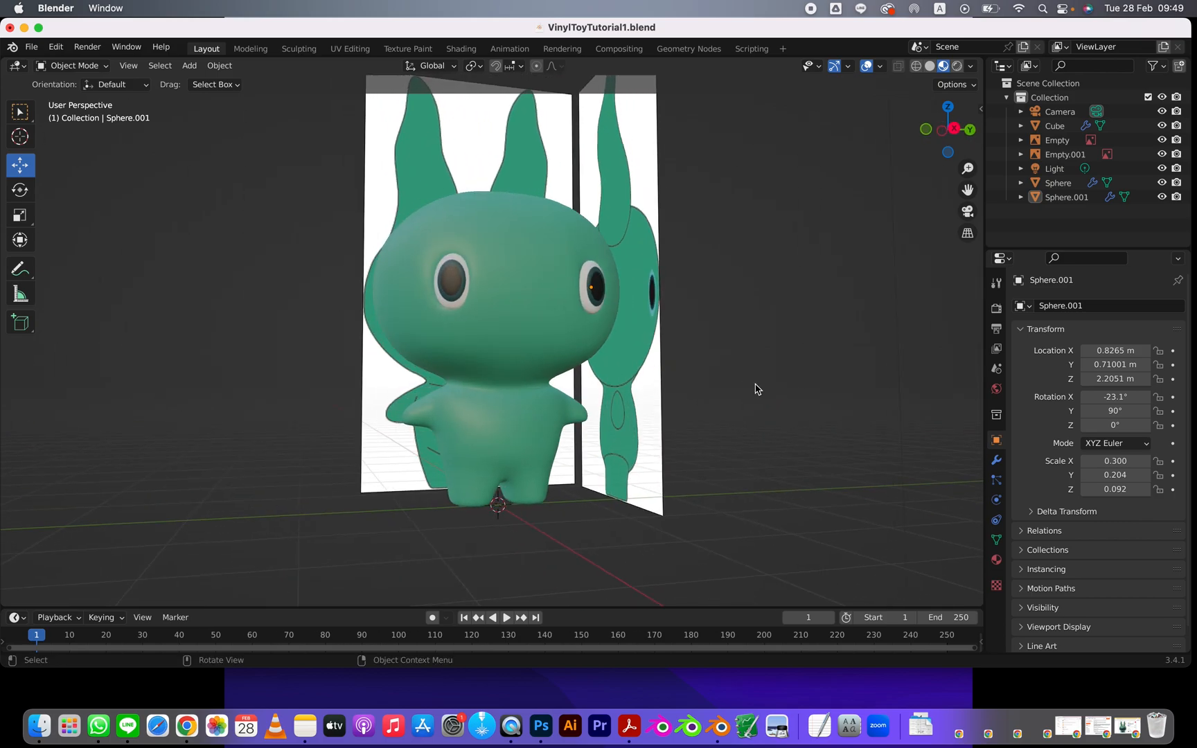
Rename the Cube object as Body.
double_click(1056, 126)
text(Body)
key(Return)
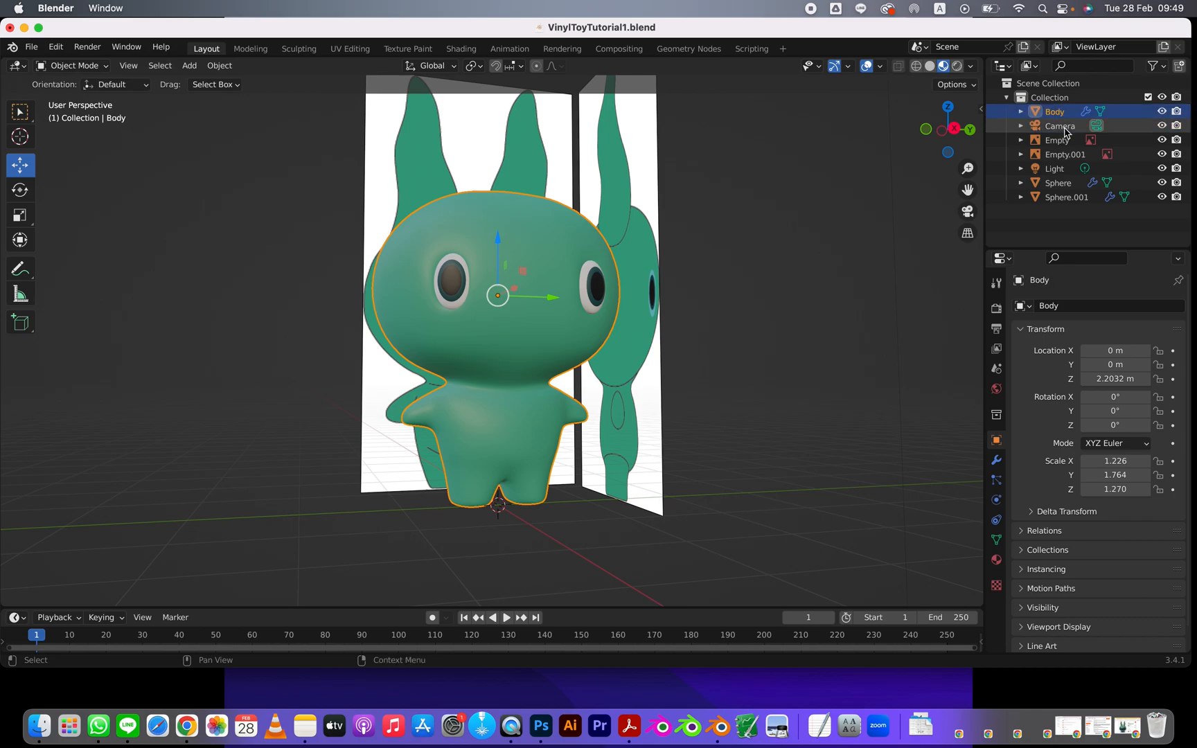
Rename the original eye sphere R_eye and the duplicated eye sphere L_eye.
double_click(1057, 183)
text(R eye)
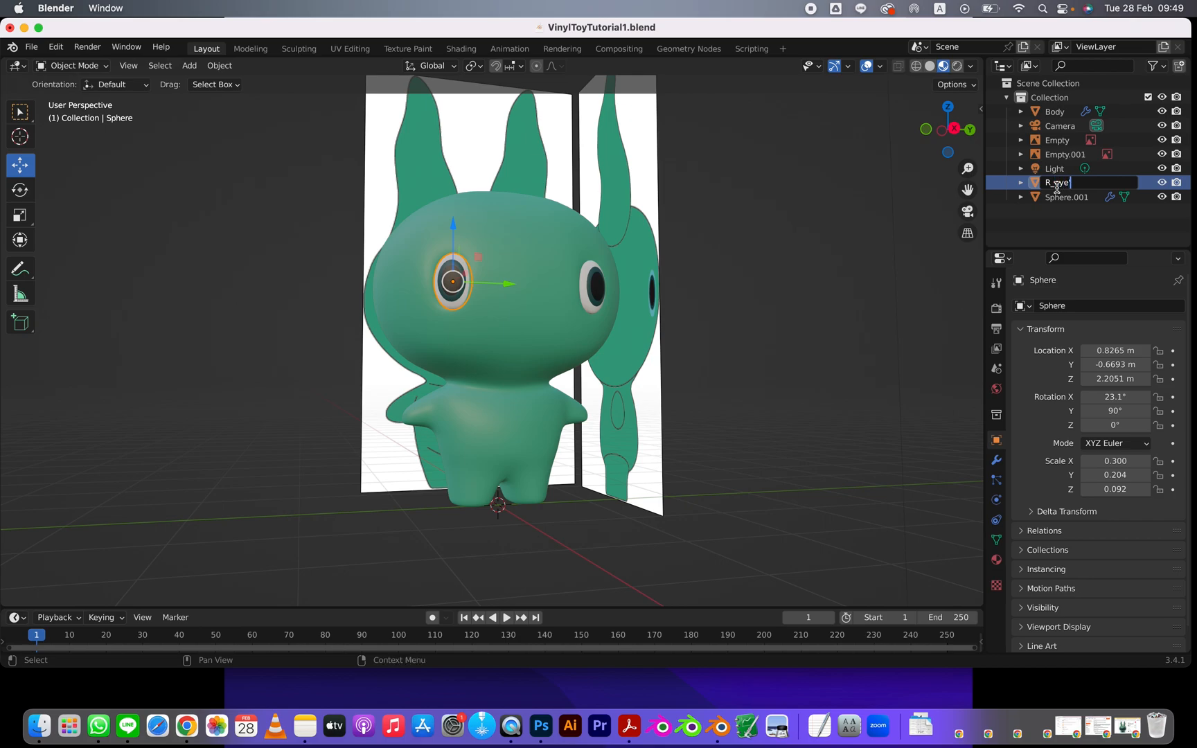
key(Return)
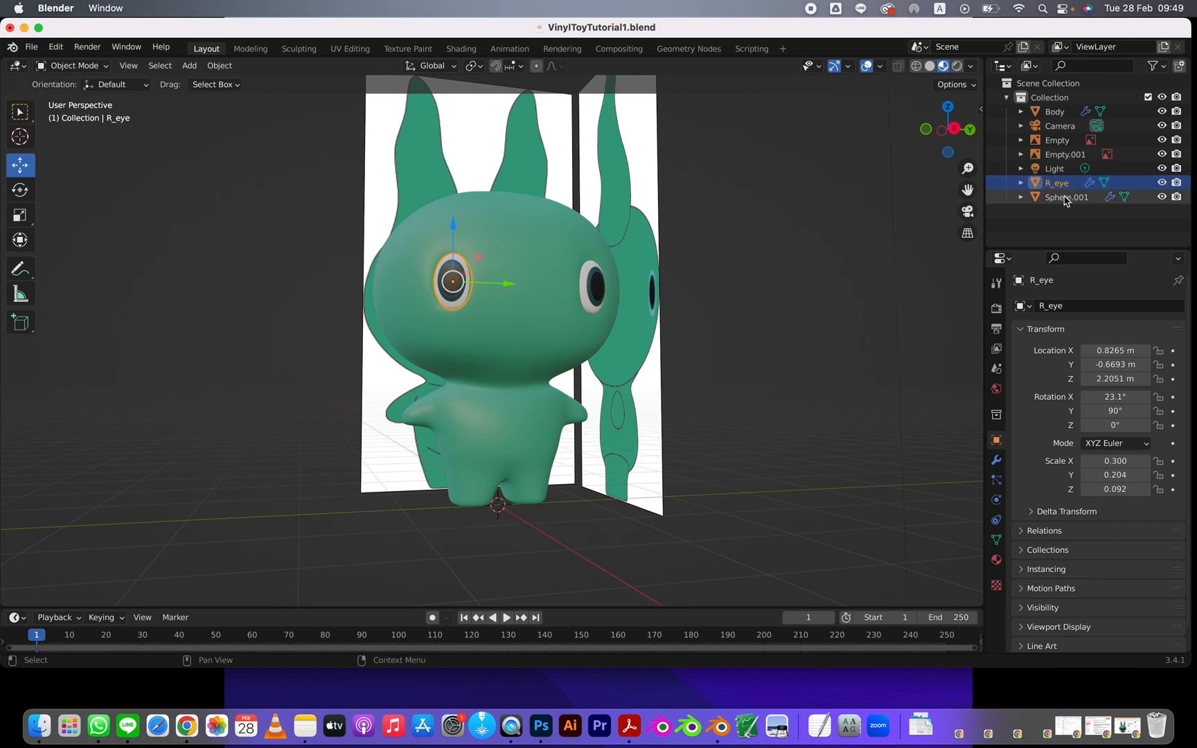
click(1065, 198)
double_click(1067, 198)
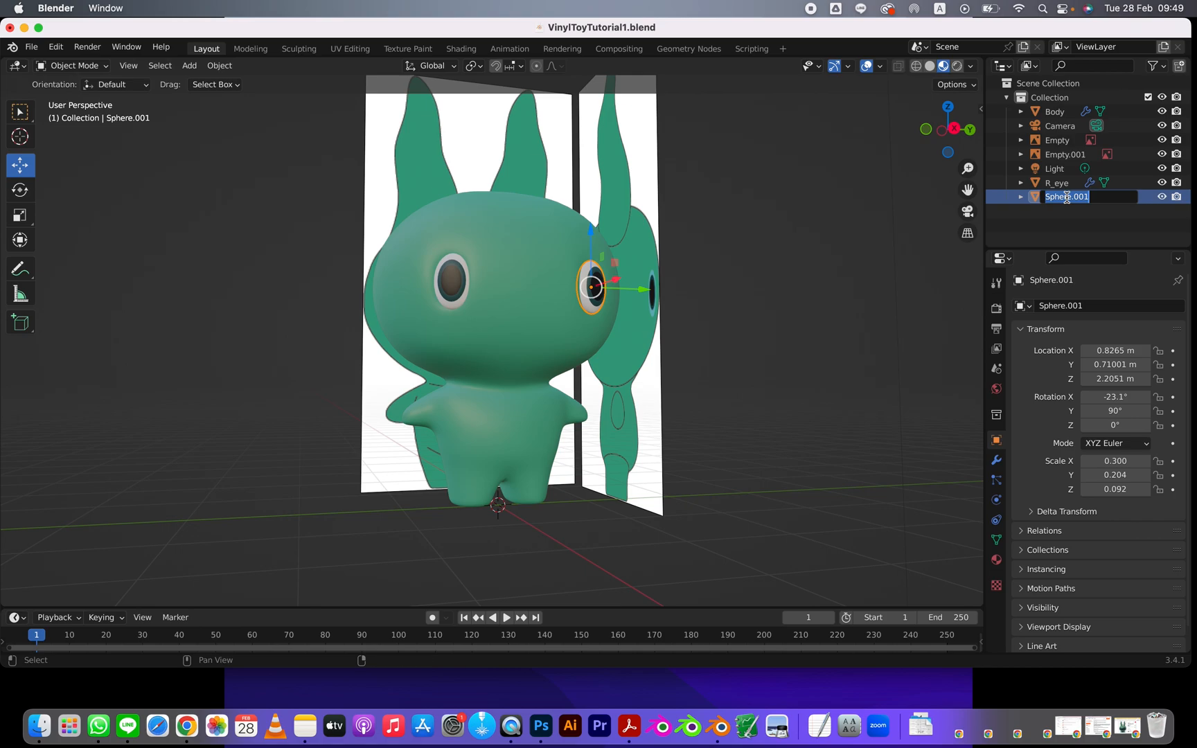
text(L_eye)
key(Return)
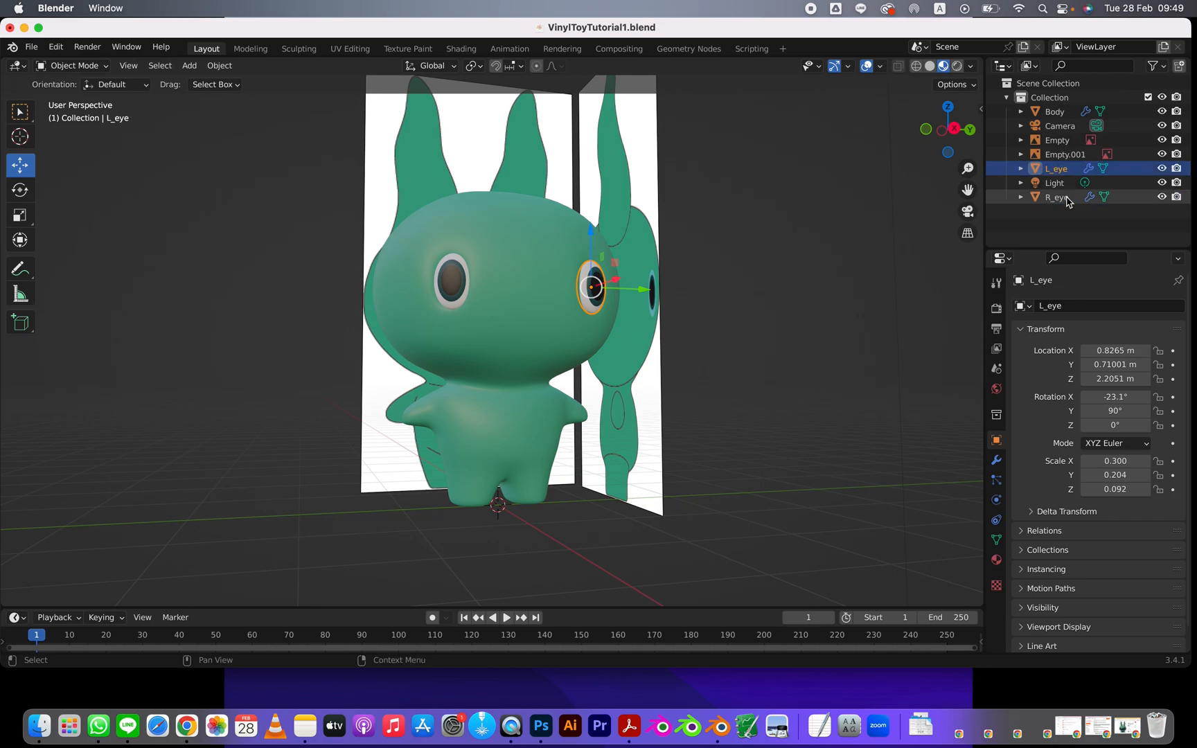
click(851, 262)
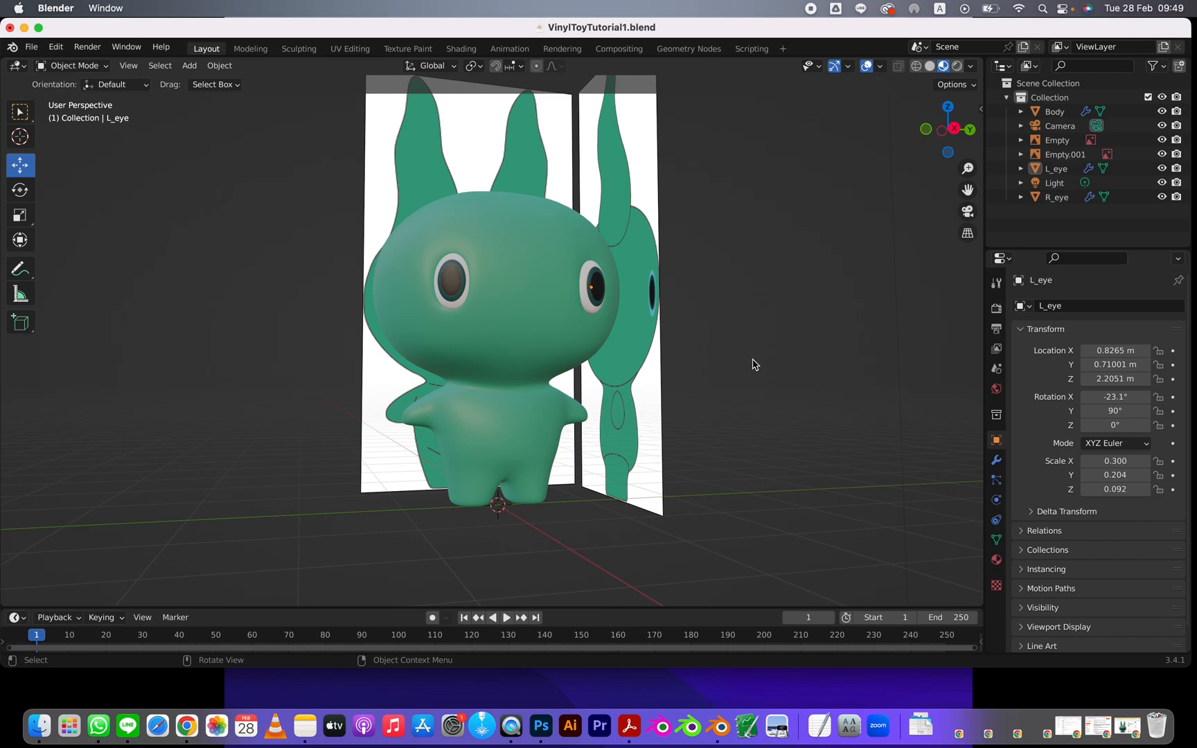
Put the body in Edit Mode in the Right Orthographic view, with X-ray on and Solid shading.
middle_drag(740, 366, 568, 336)
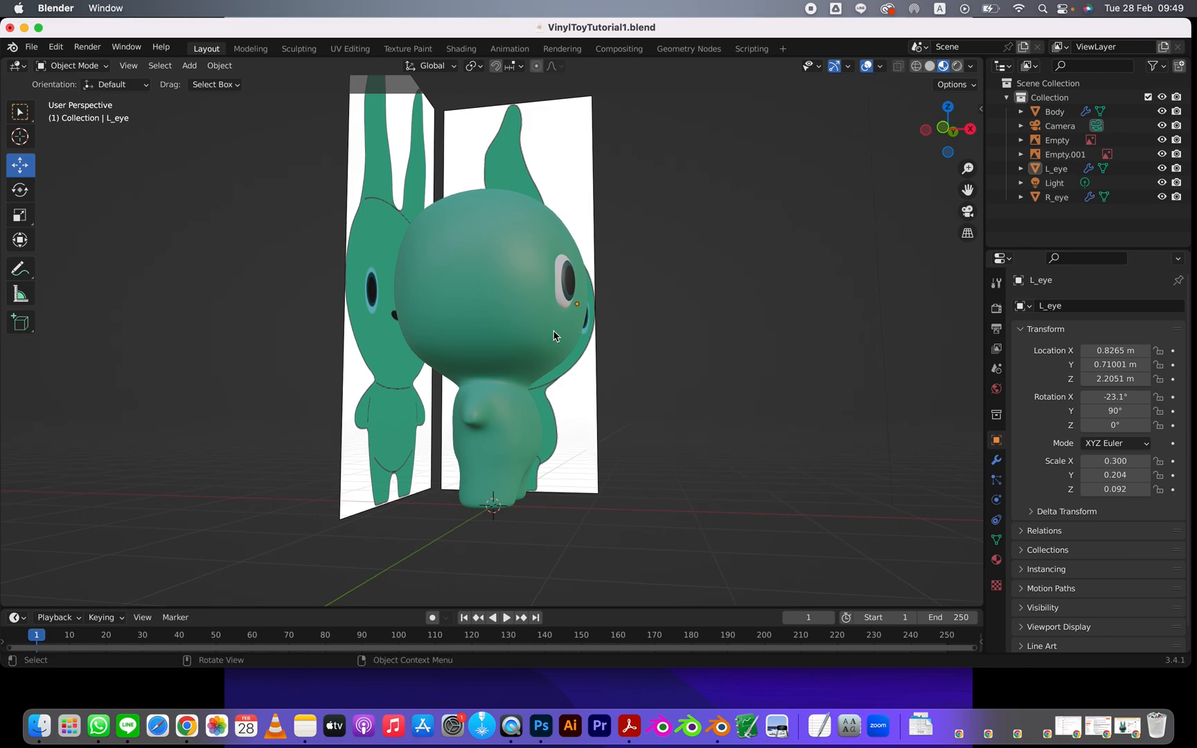
click(548, 336)
middle_drag(681, 382, 547, 395)
key(KP_3)
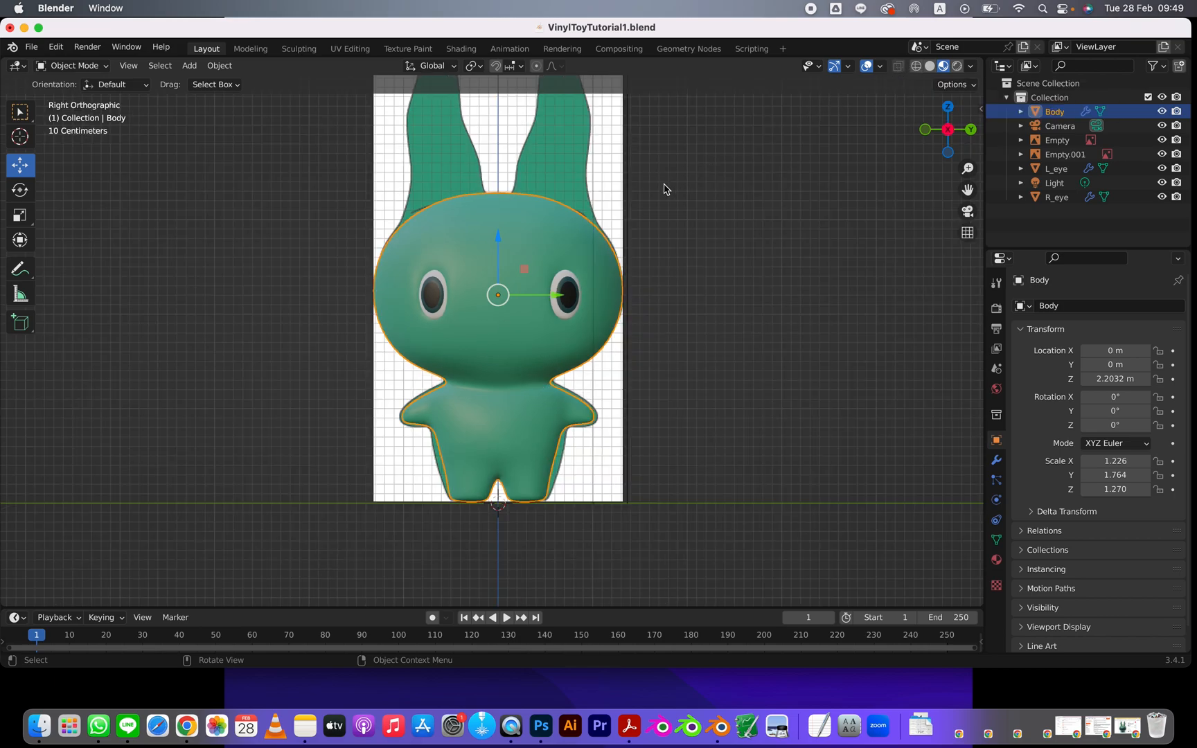
key(Tab)
click(899, 67)
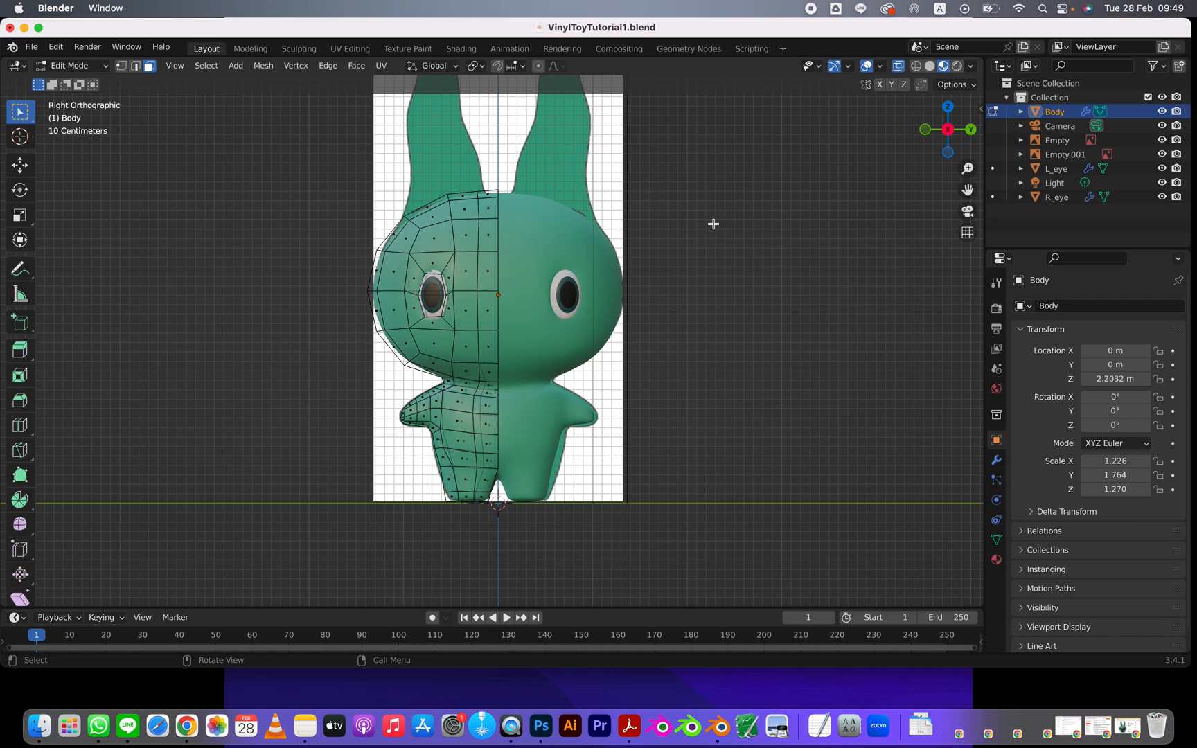
click(929, 66)
scroll(443, 320, up, 1)
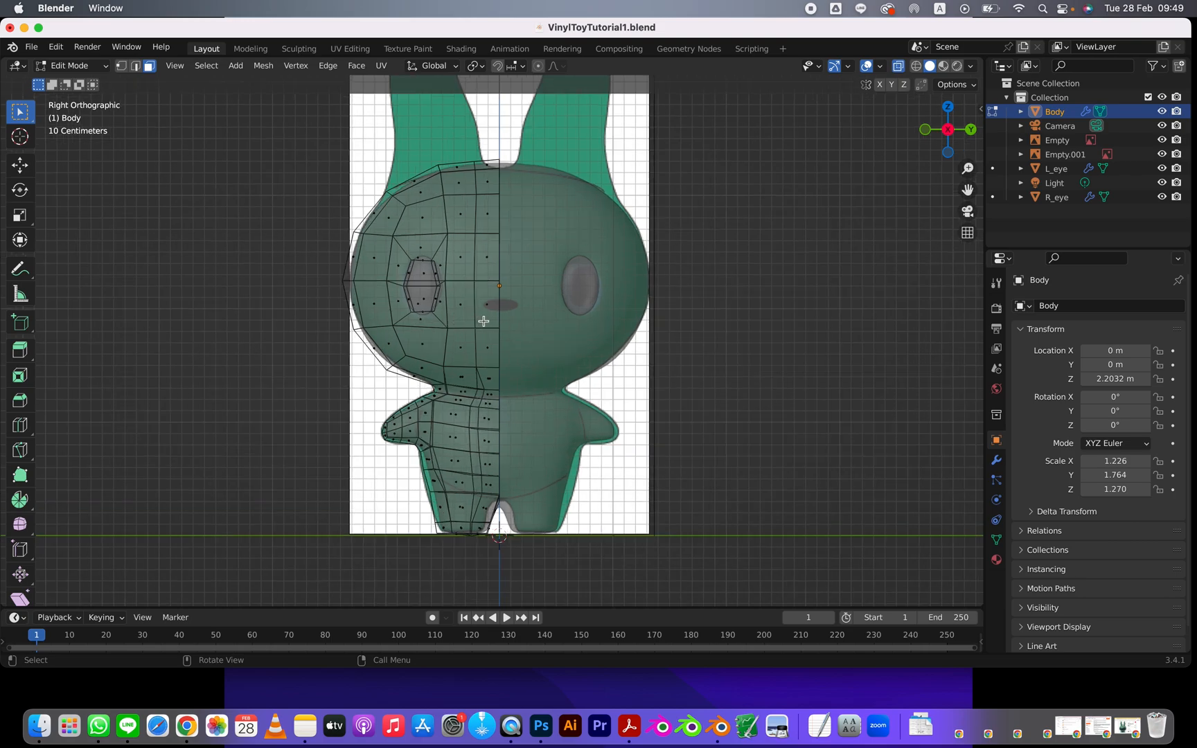
Try insetting the centre-line face over the reference nose with Boundary off and scaling it vertically, and undo the attempt.
click(489, 314)
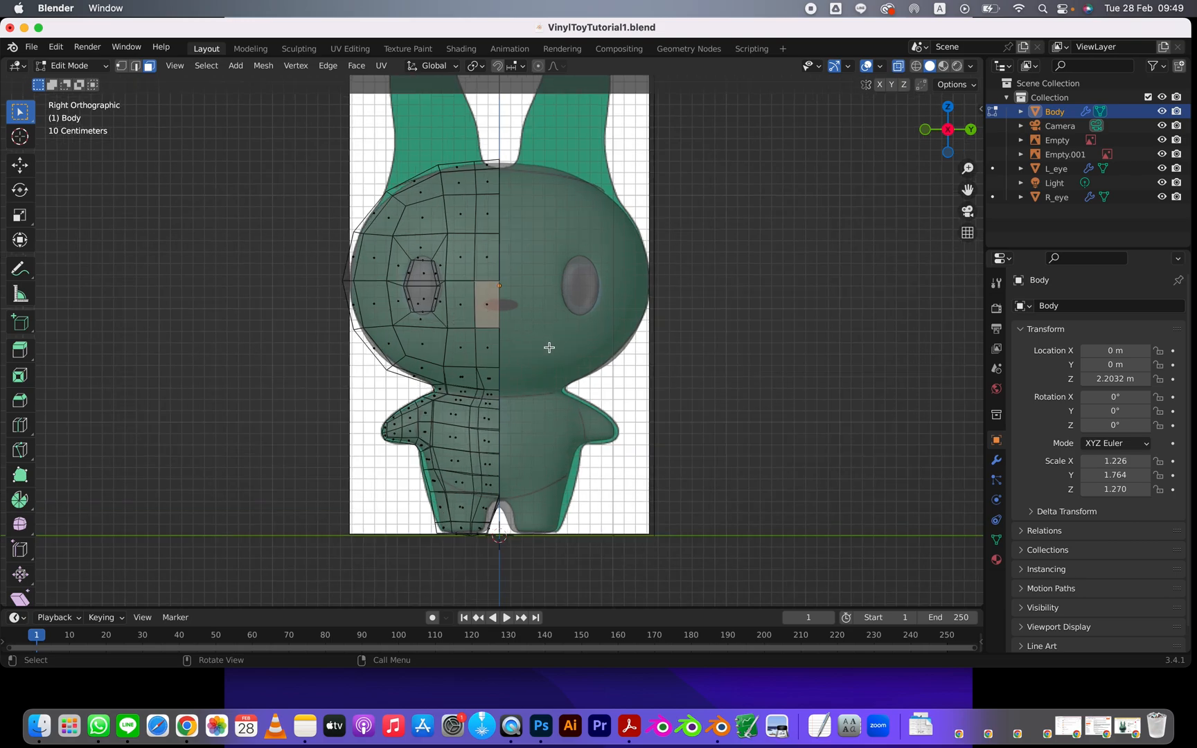
key(i)
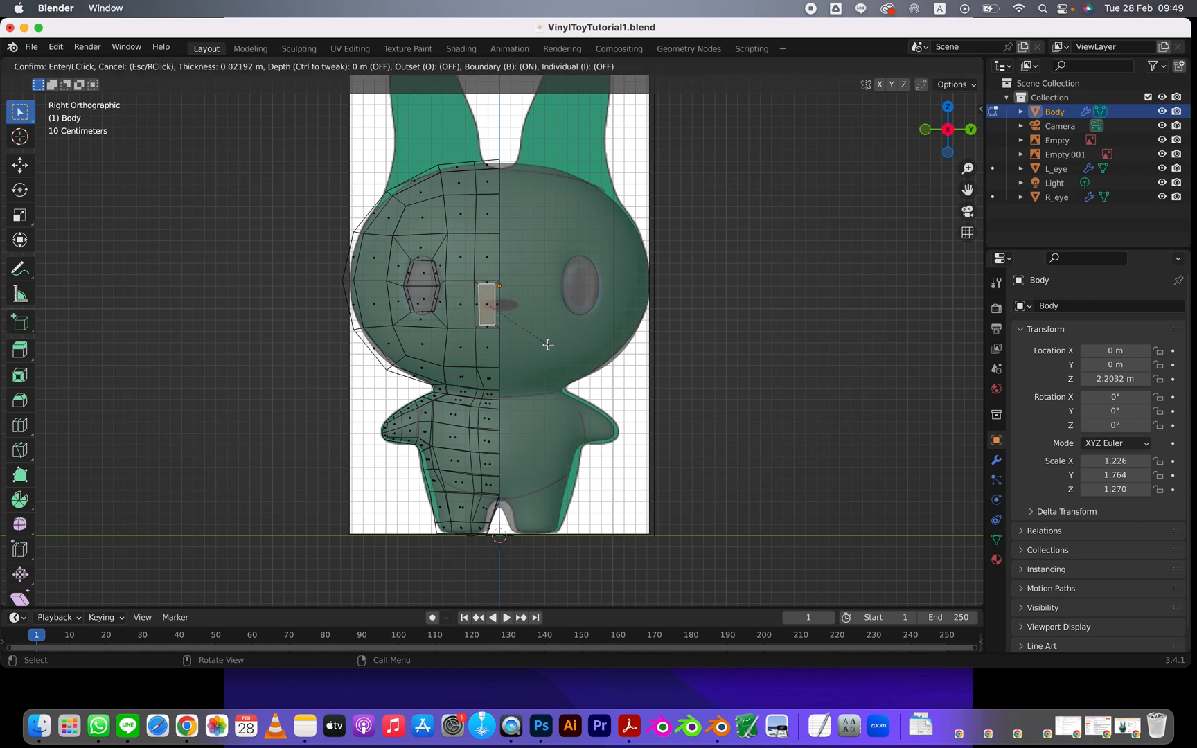
click(502, 297)
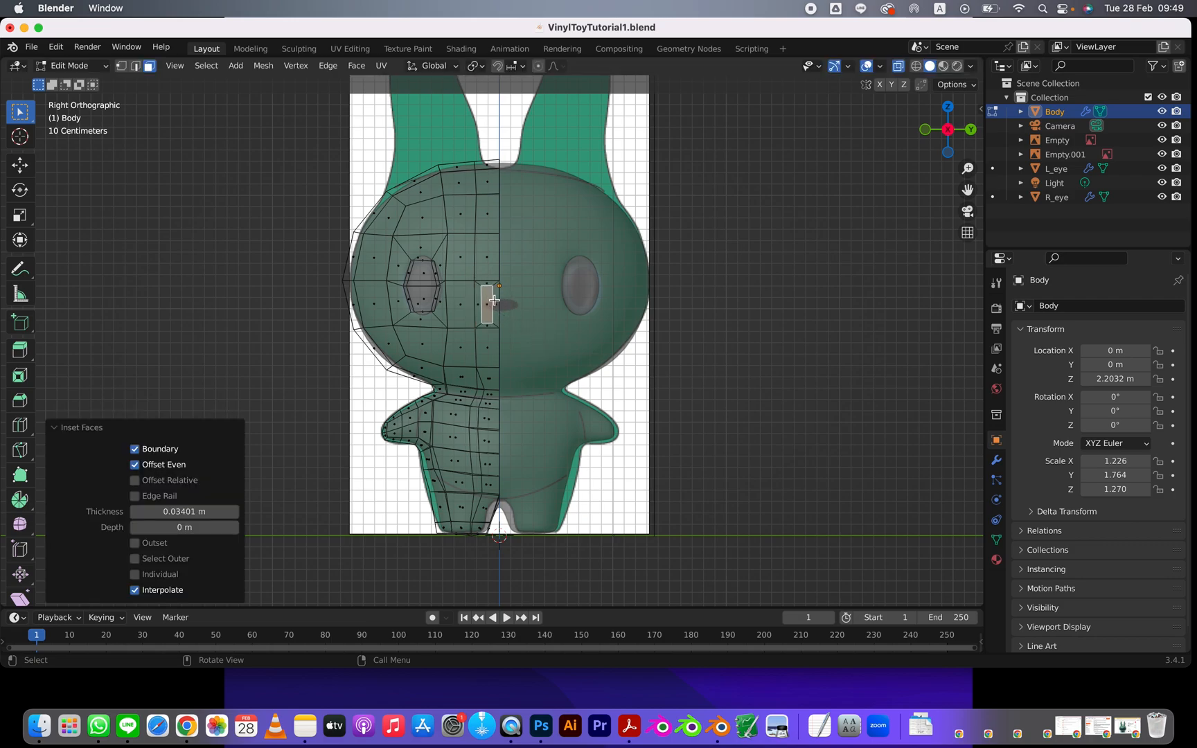
click(135, 451)
click(19, 215)
mouse_move(491, 249)
mouse_down()
mouse_move(490, 281)
mouse_move(490, 255)
mouse_up()
middle_drag(728, 388, 784, 371)
key(ctrl+z)
key(ctrl+z)
key(ctrl+z)
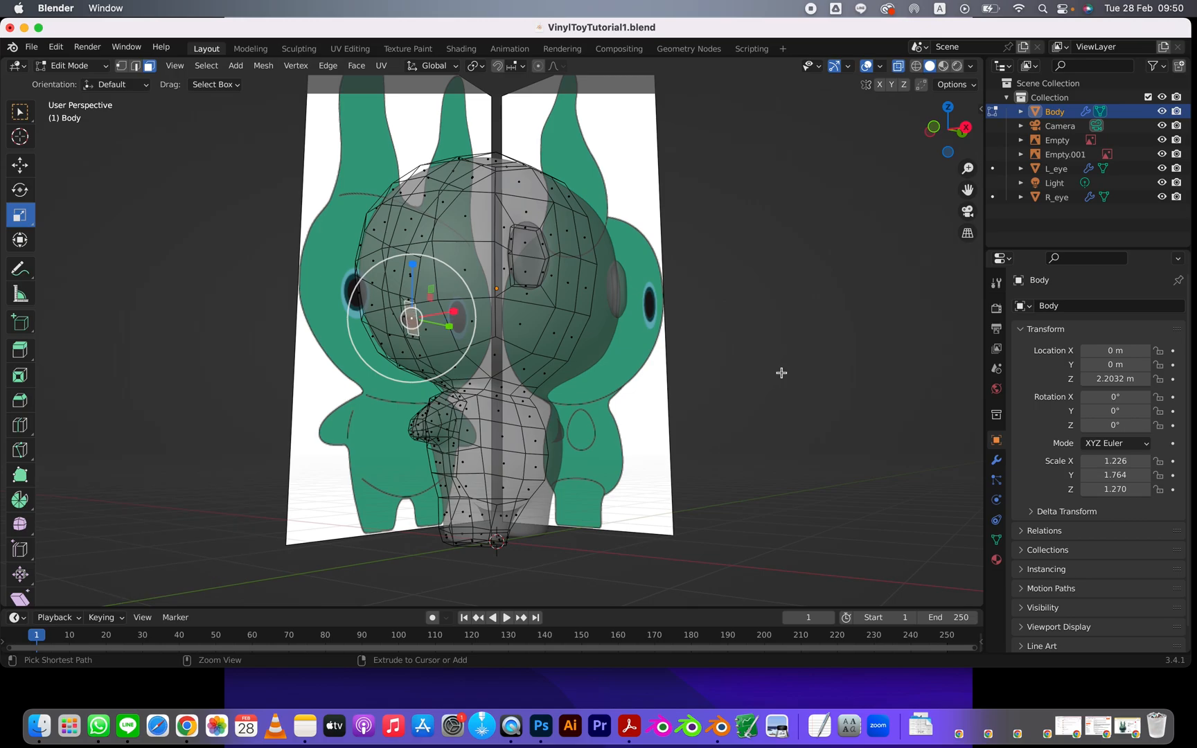
Inset the centre-line face over the nose by about 0.027 m without Boundary, and scale it down along Z and by about 1.946 along Y.
middle_drag(781, 373, 593, 312)
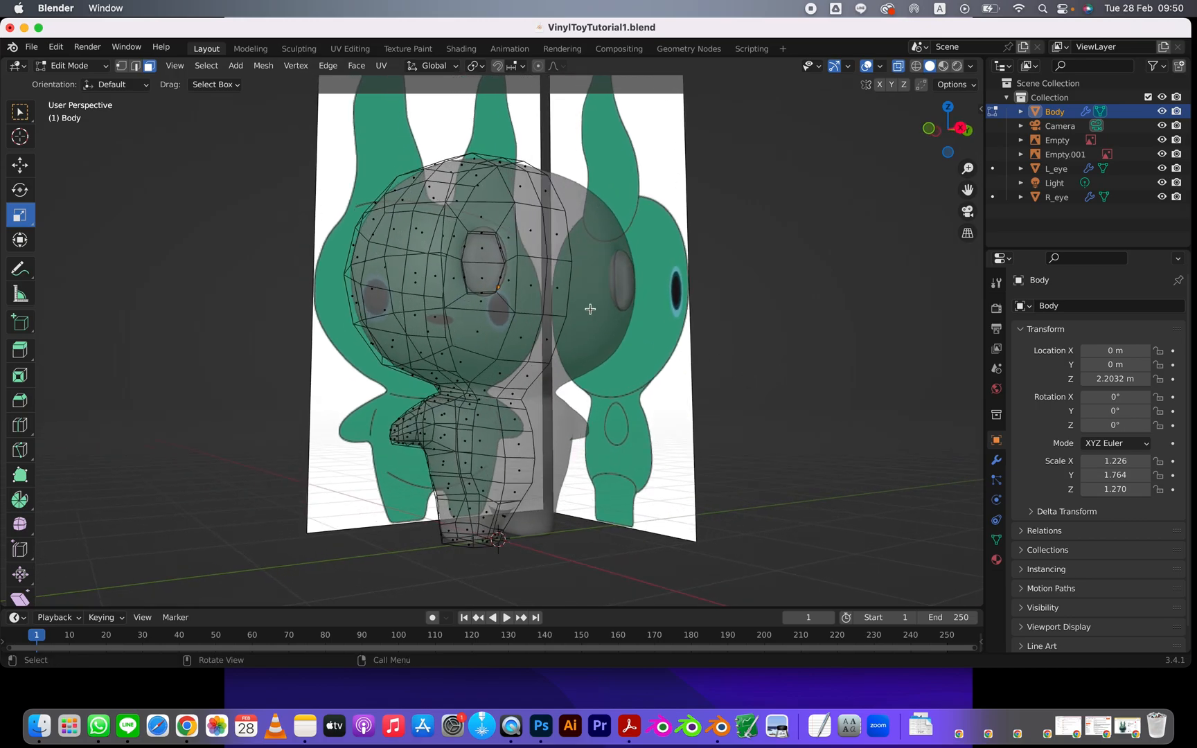
click(556, 289)
middle_drag(802, 406, 685, 418)
key(KP_3)
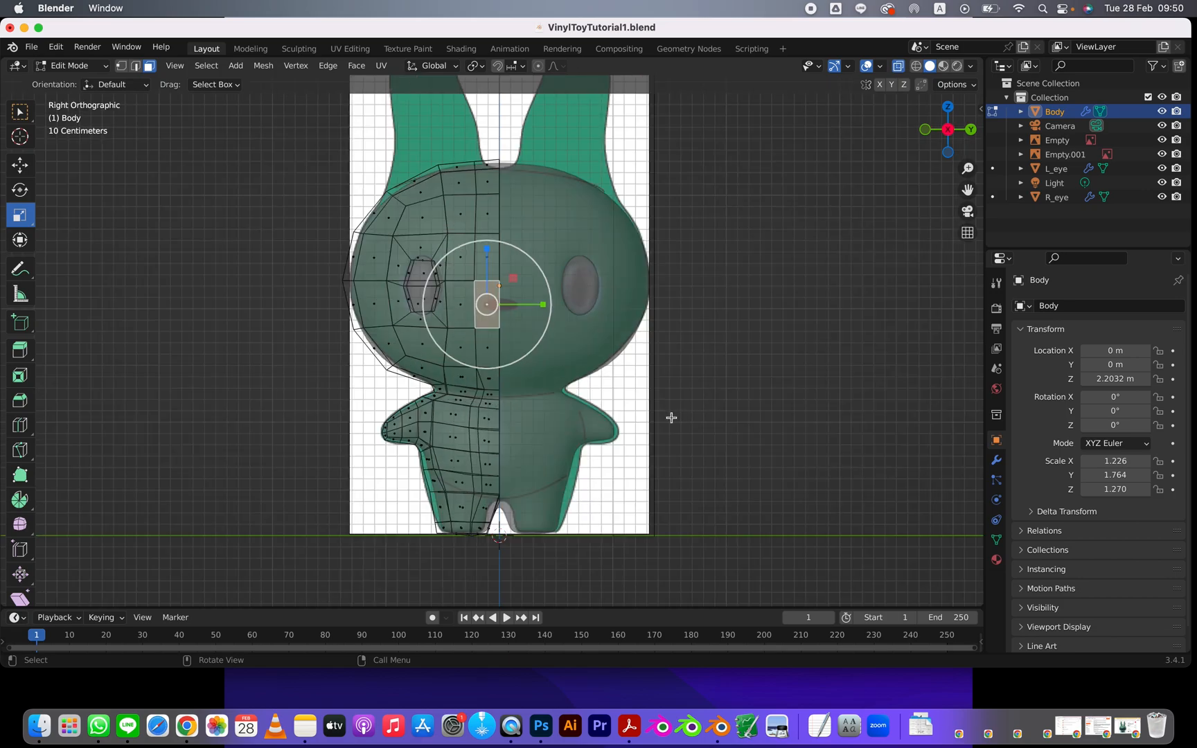
key(i)
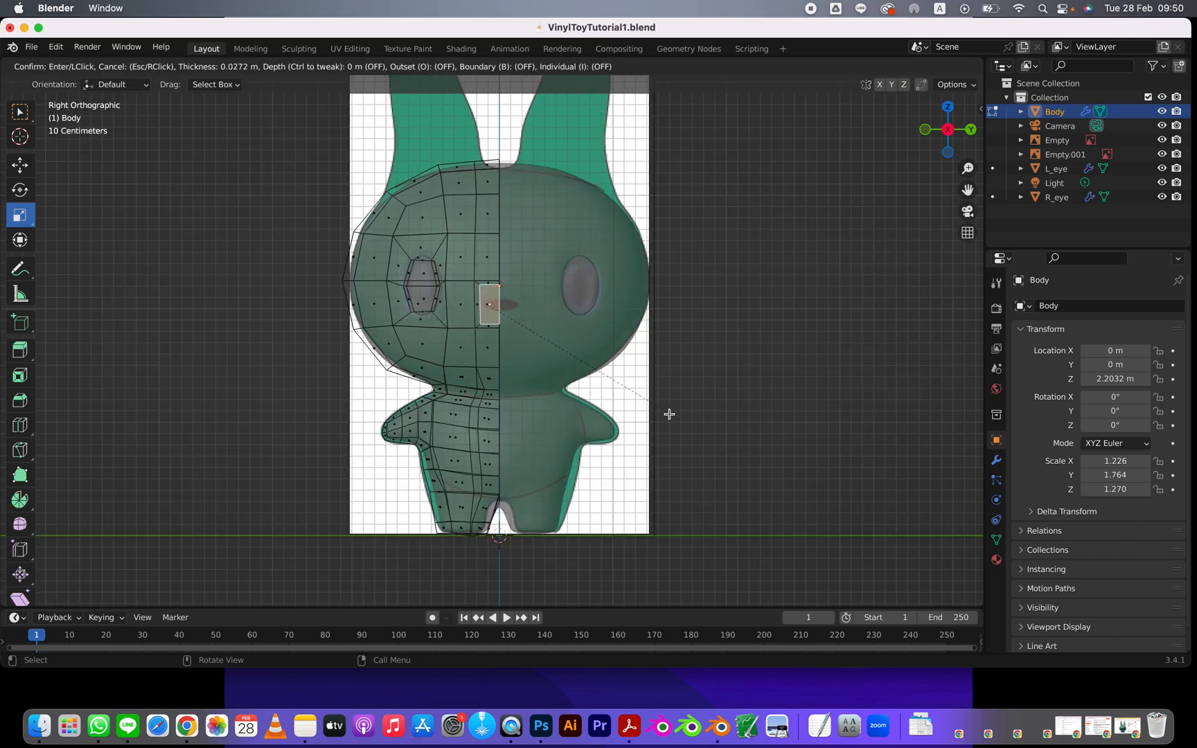
click(667, 413)
drag(501, 253, 495, 269)
drag(549, 304, 610, 313)
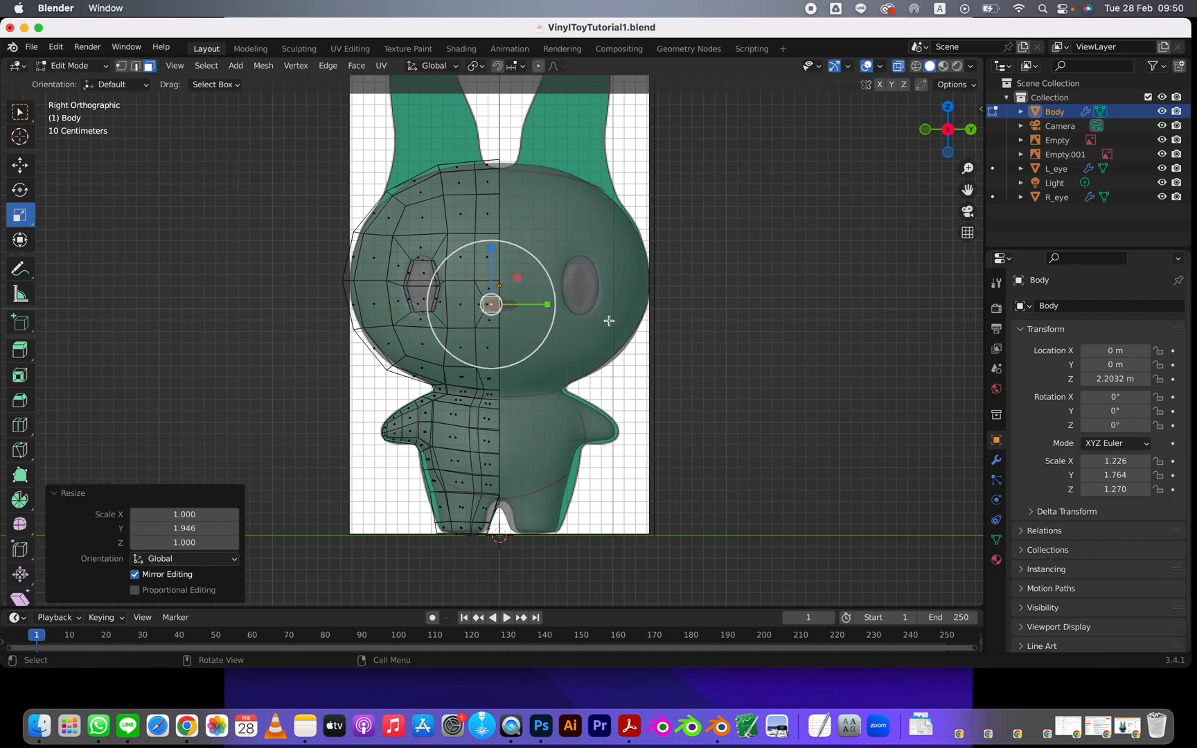
Select the two outer vertices of the inset nose face and scale them by 0.459 along Z.
click(120, 66)
click(483, 305)
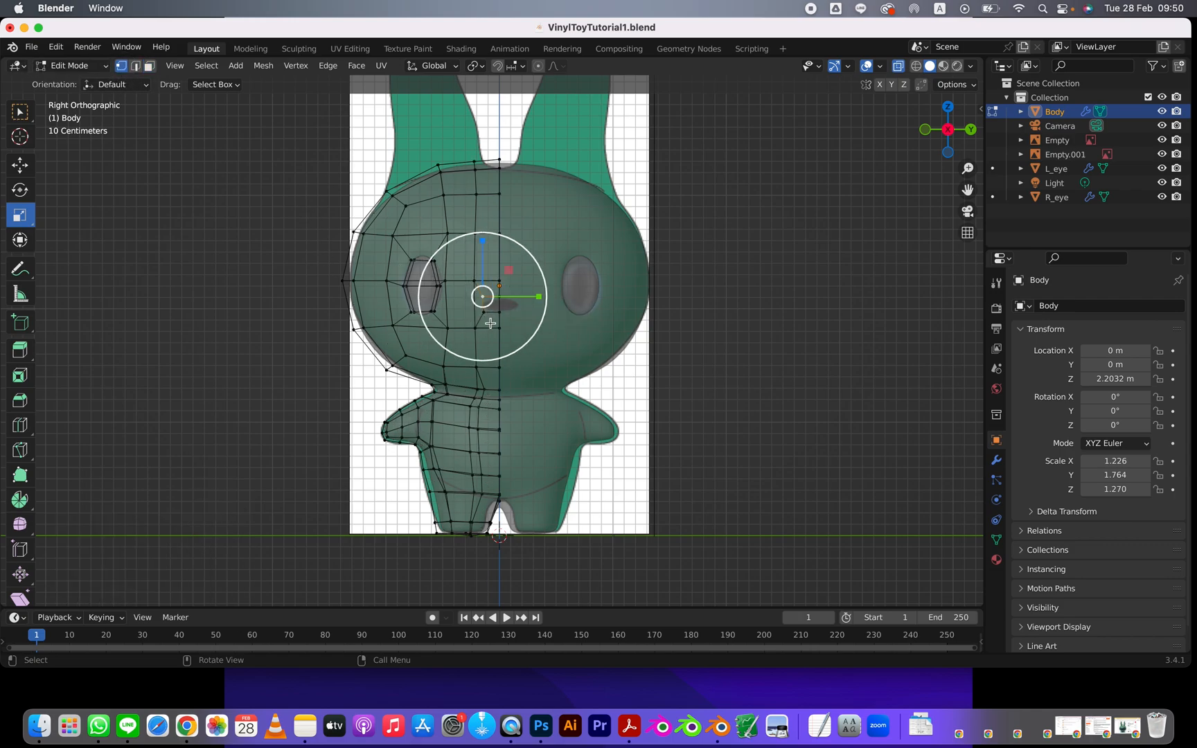
drag(485, 258, 483, 282)
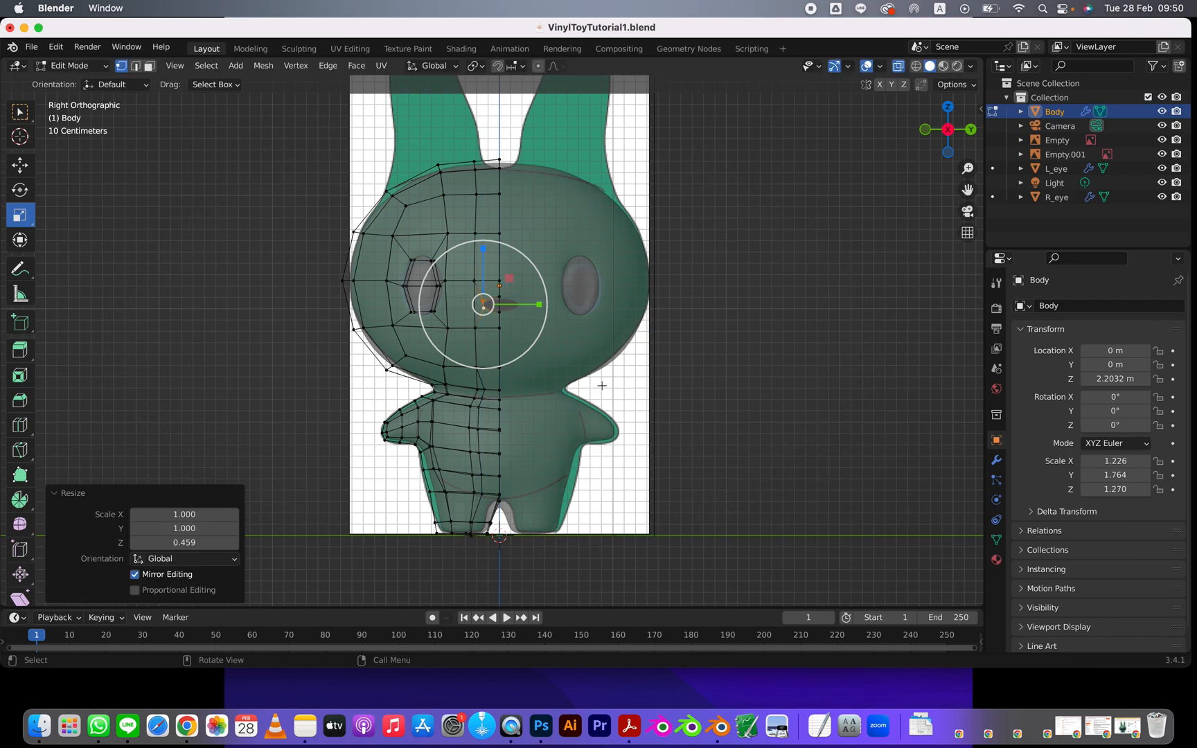
scroll(599, 388, up, 4)
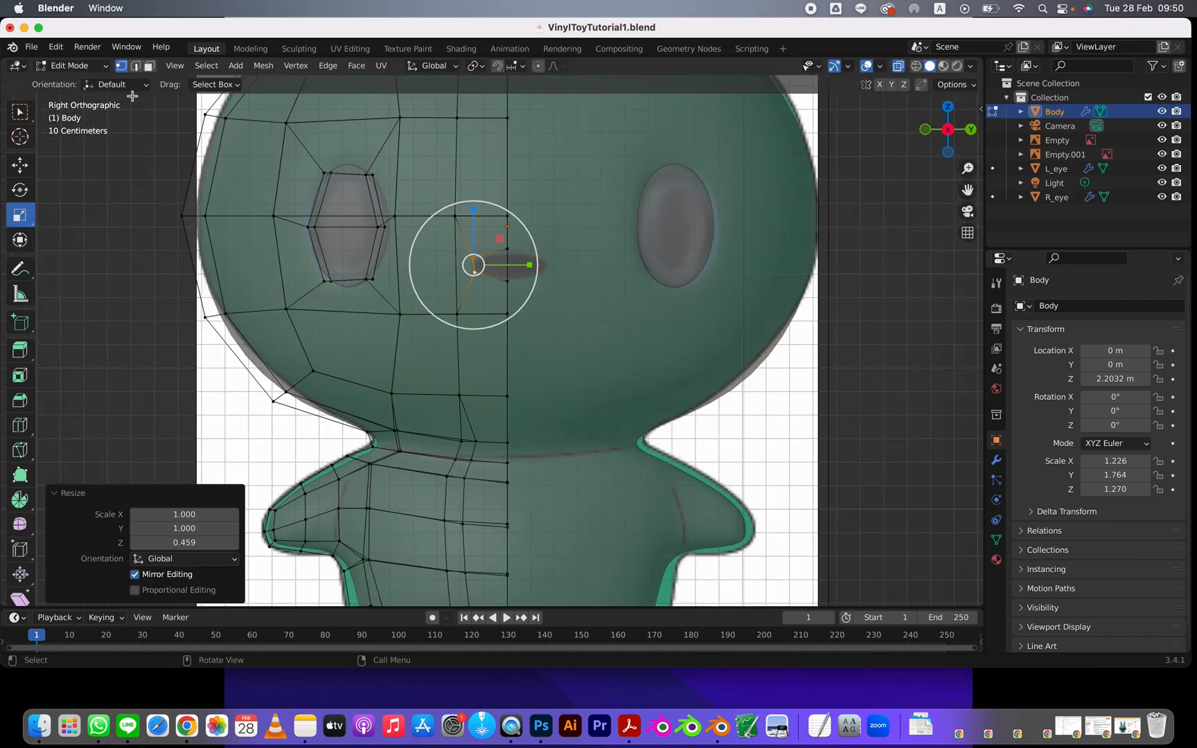
Select the inset nose face and extrude it inward by about 0.091 m along its normal.
click(149, 66)
click(491, 266)
mouse_move(628, 332)
middle_down()
mouse_move(652, 342)
mouse_move(605, 331)
middle_up()
middle_drag(509, 299, 482, 306)
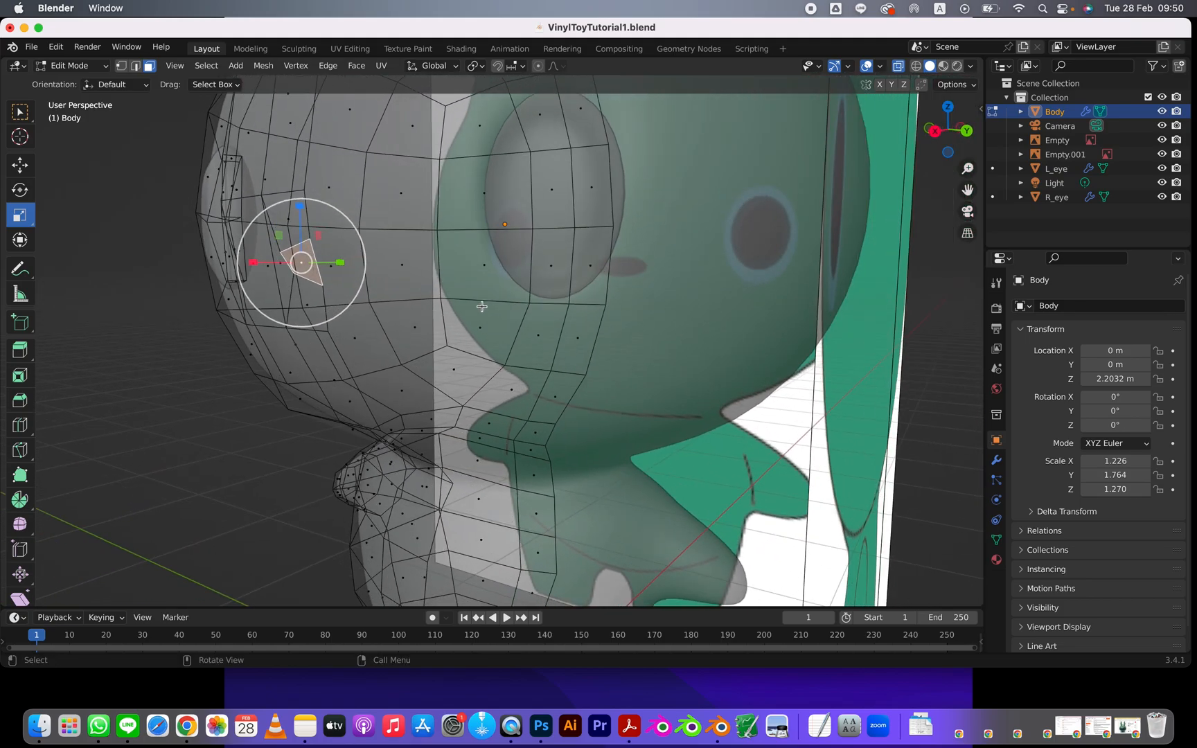
key(e)
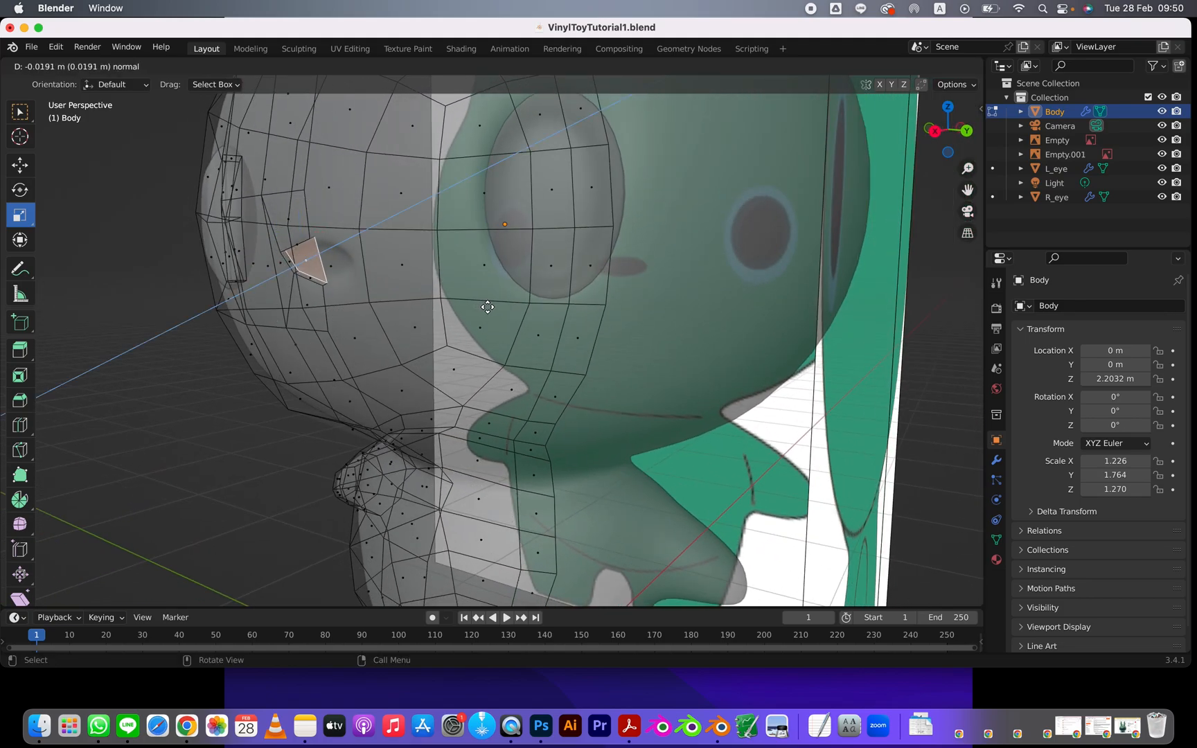
click(509, 306)
middle_drag(509, 307, 415, 208)
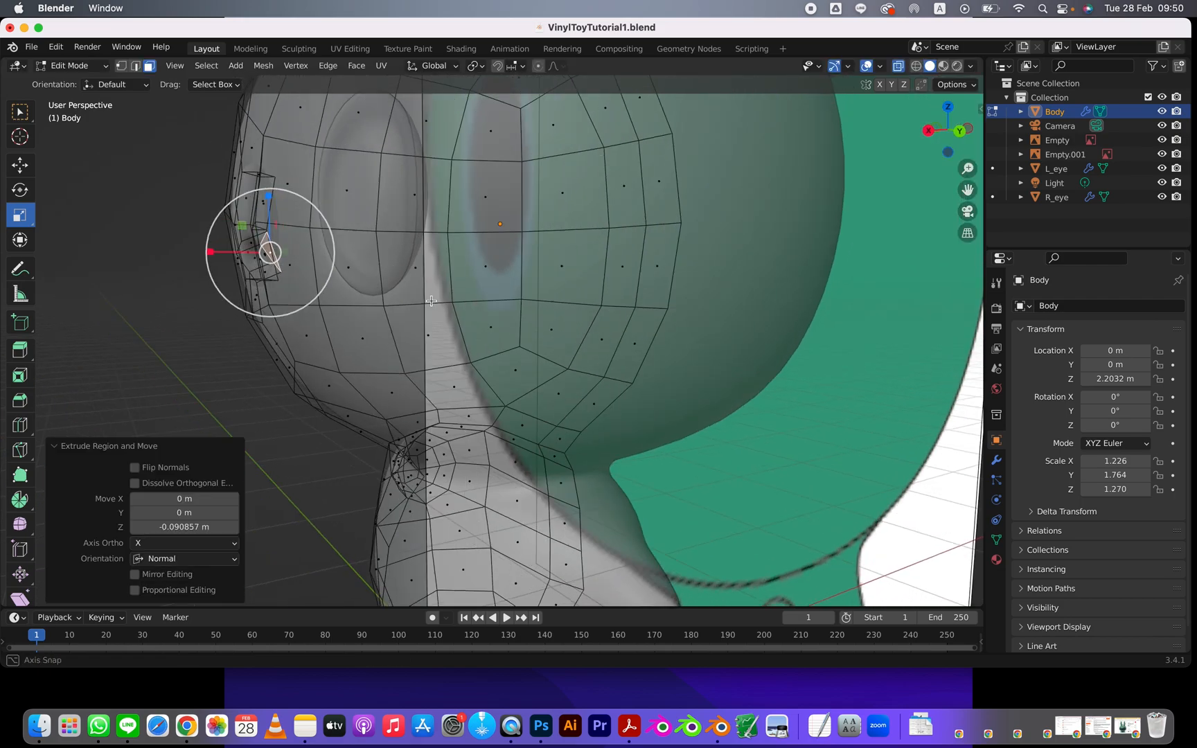
Move the extruded nose face slightly down and about 0.072 m deeper into the head along negative X.
click(21, 165)
drag(270, 197, 270, 205)
drag(214, 259, 237, 262)
middle_drag(236, 263, 320, 276)
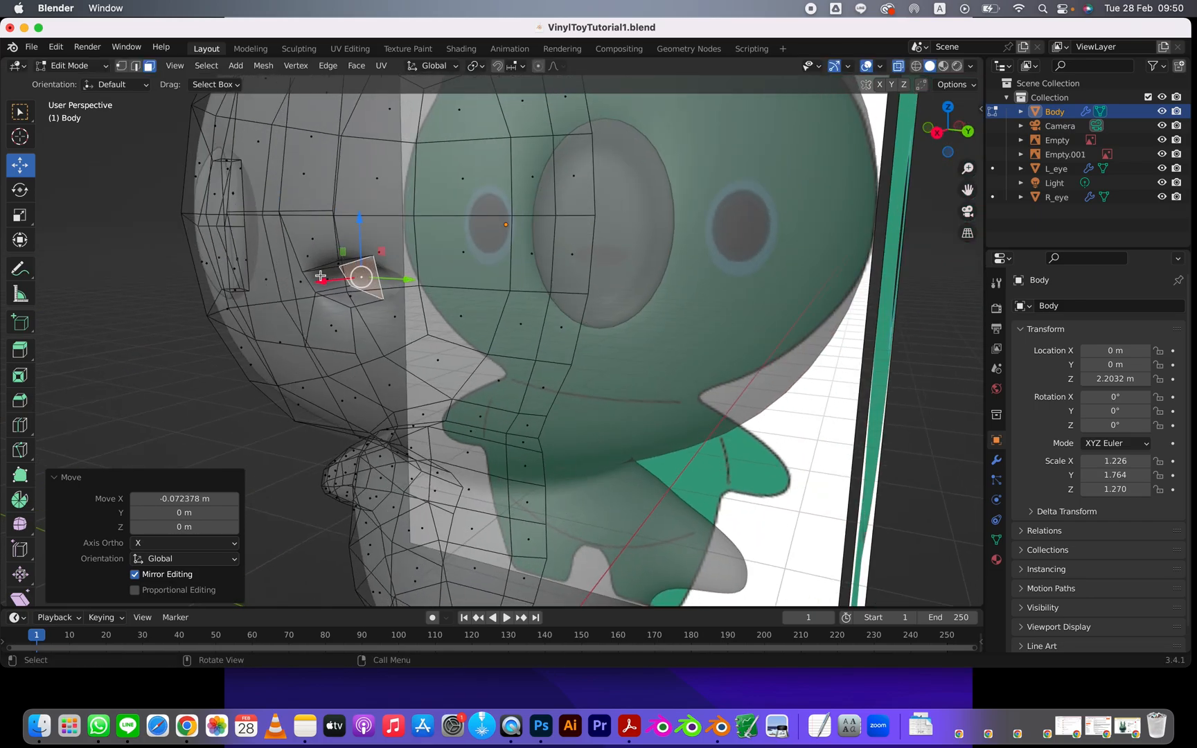
Turn off X-ray, select the outer side wall of the nose cavity and hide the Subdivision modifier in the viewport.
scroll(470, 321, down, 5)
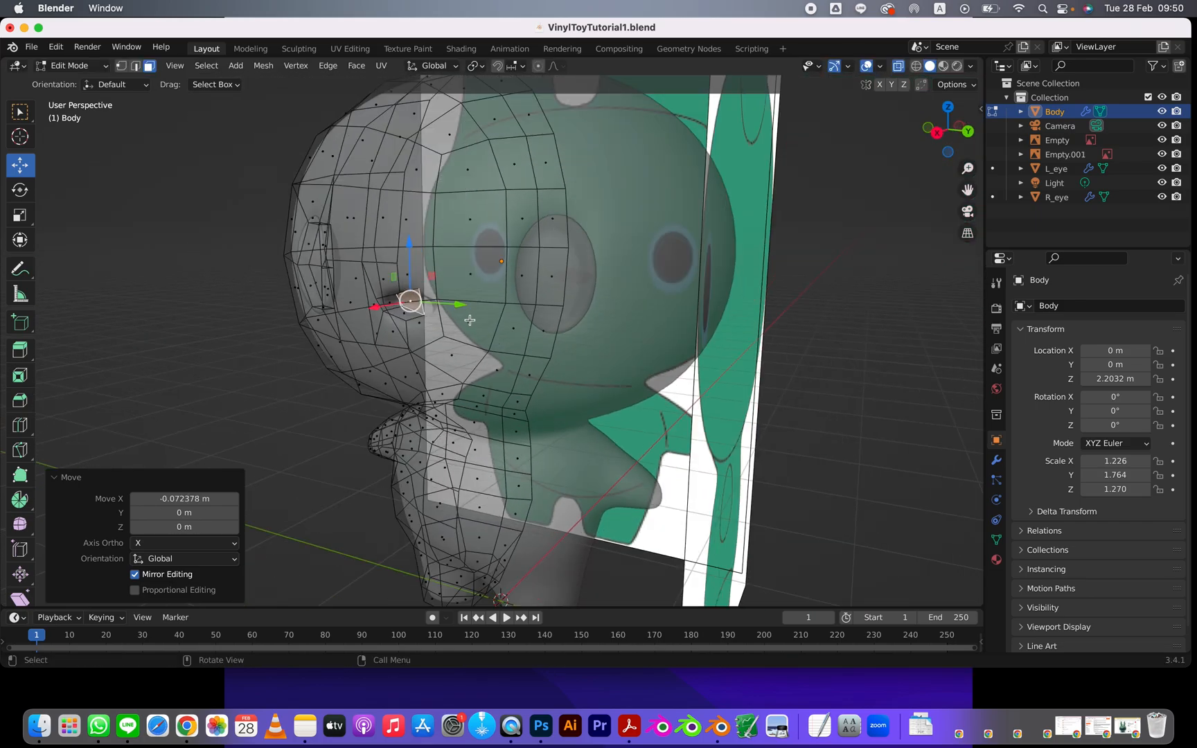
click(898, 66)
mouse_move(561, 278)
middle_down()
mouse_move(730, 269)
mouse_move(540, 268)
middle_up()
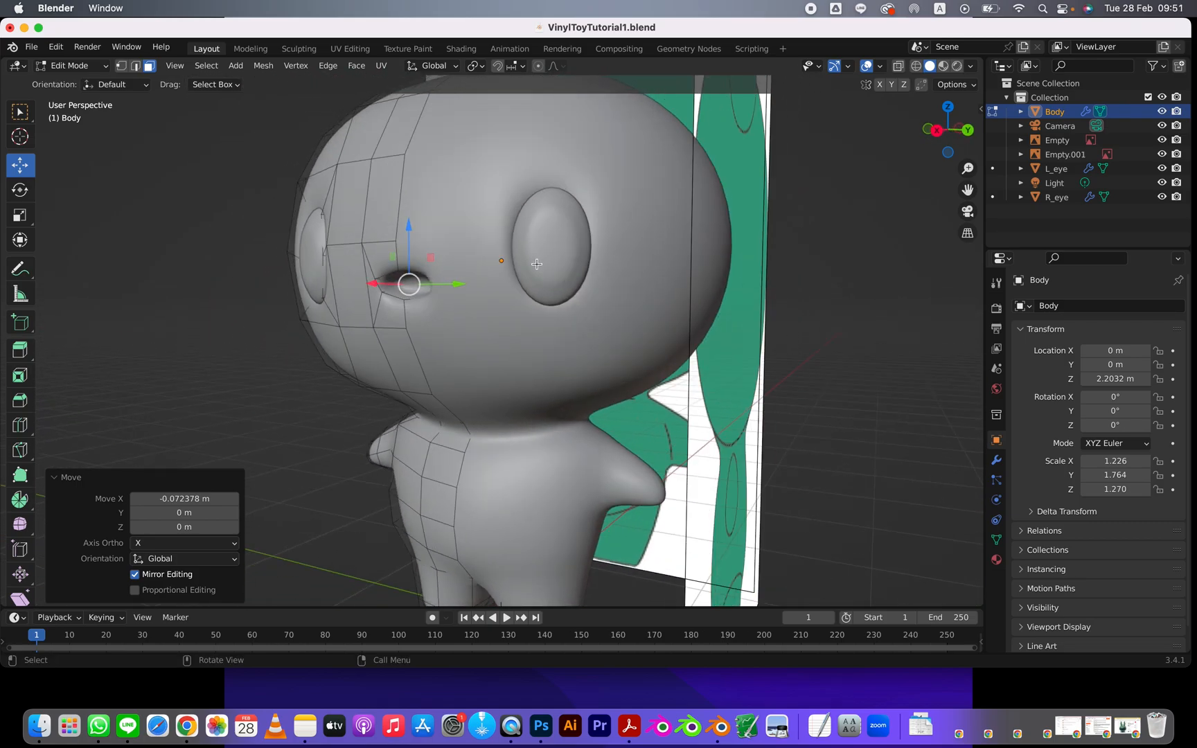
scroll(530, 266, up, 4)
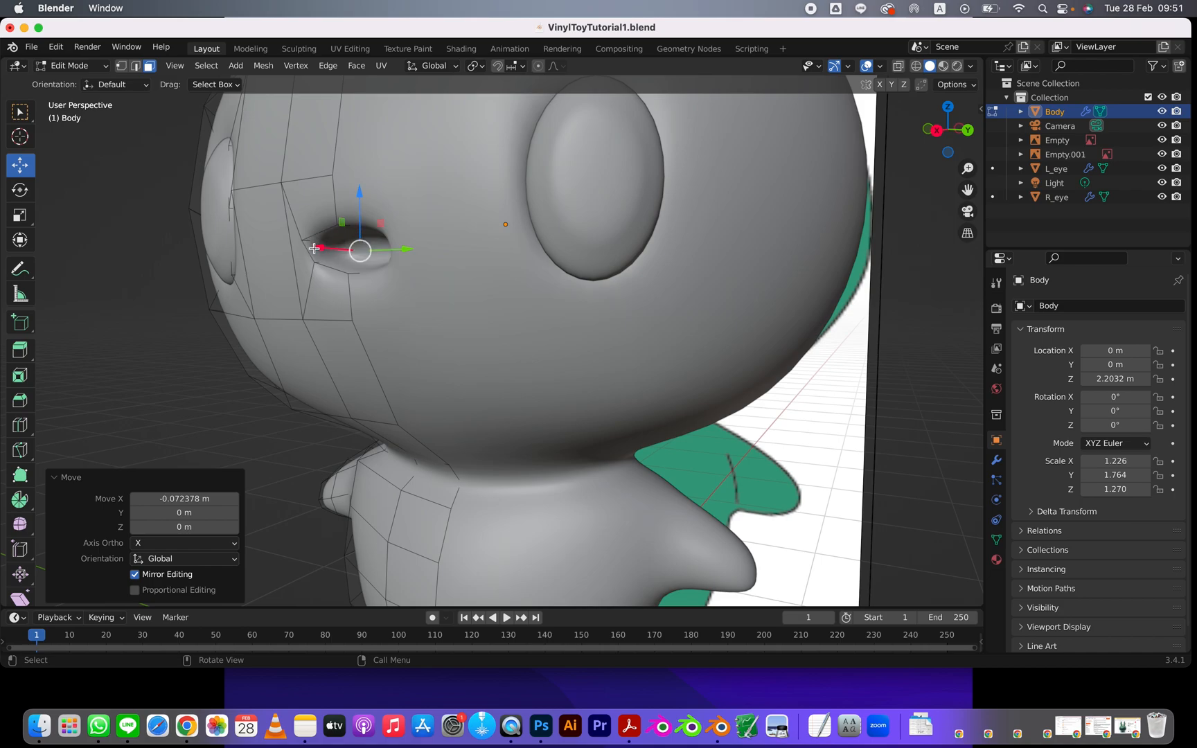
drag(314, 247, 321, 239)
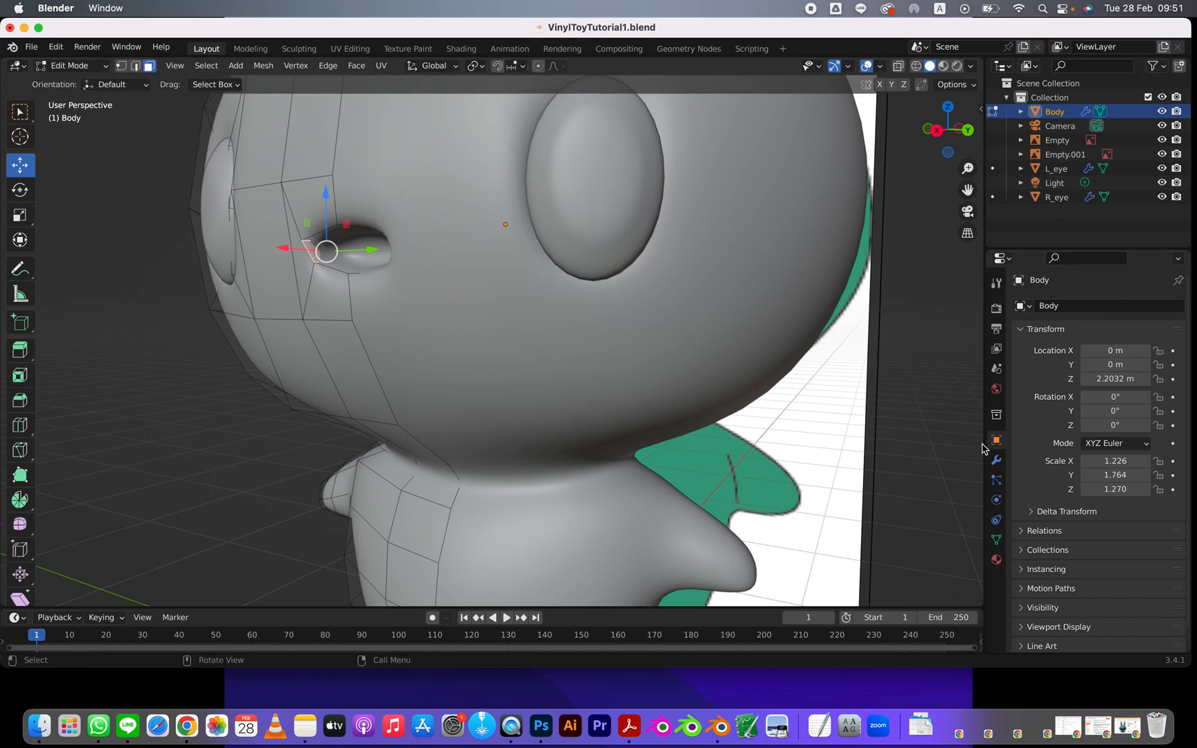
click(998, 460)
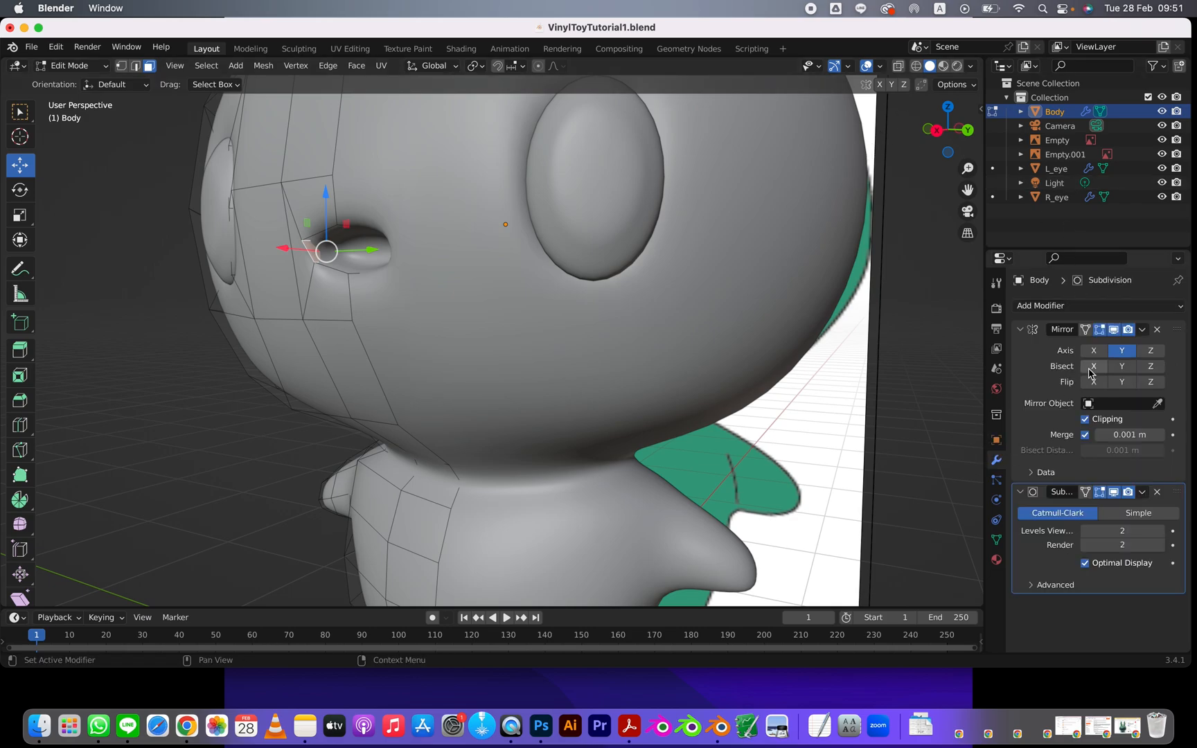
click(1114, 494)
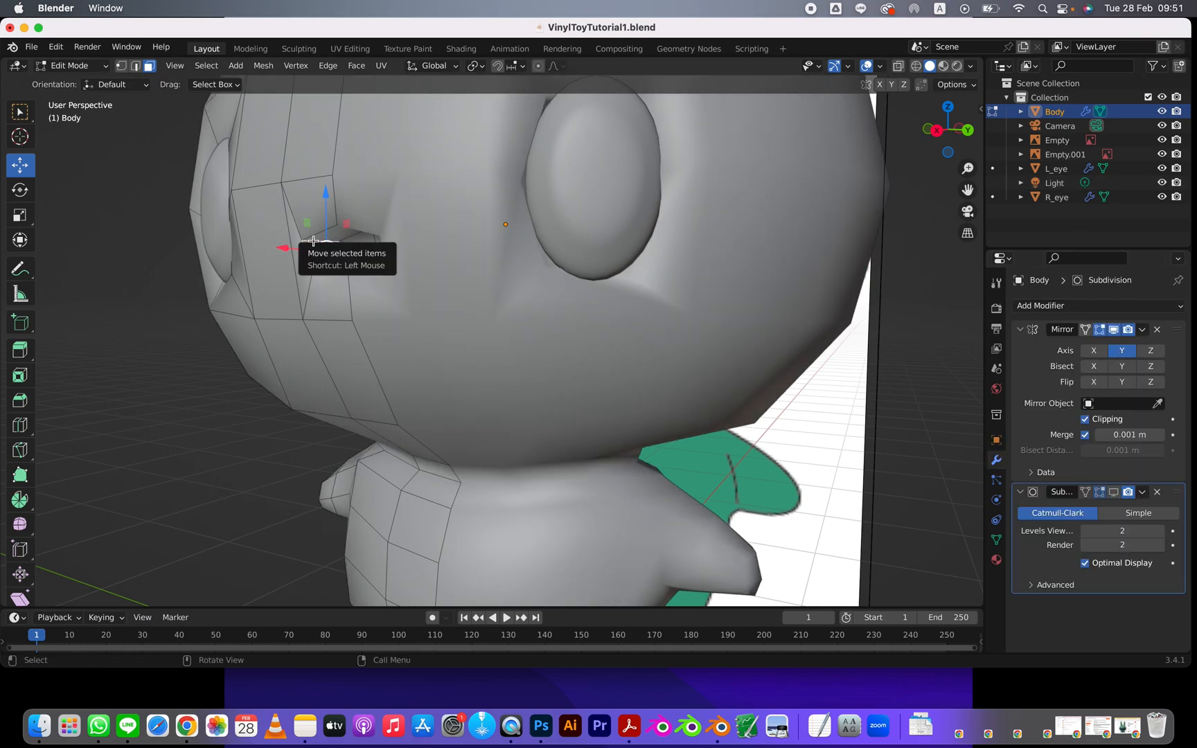
Add one loop cut around the nose cavity's walls with a factor of 0.431, and show the Subdivision modifier again.
key(ctrl)
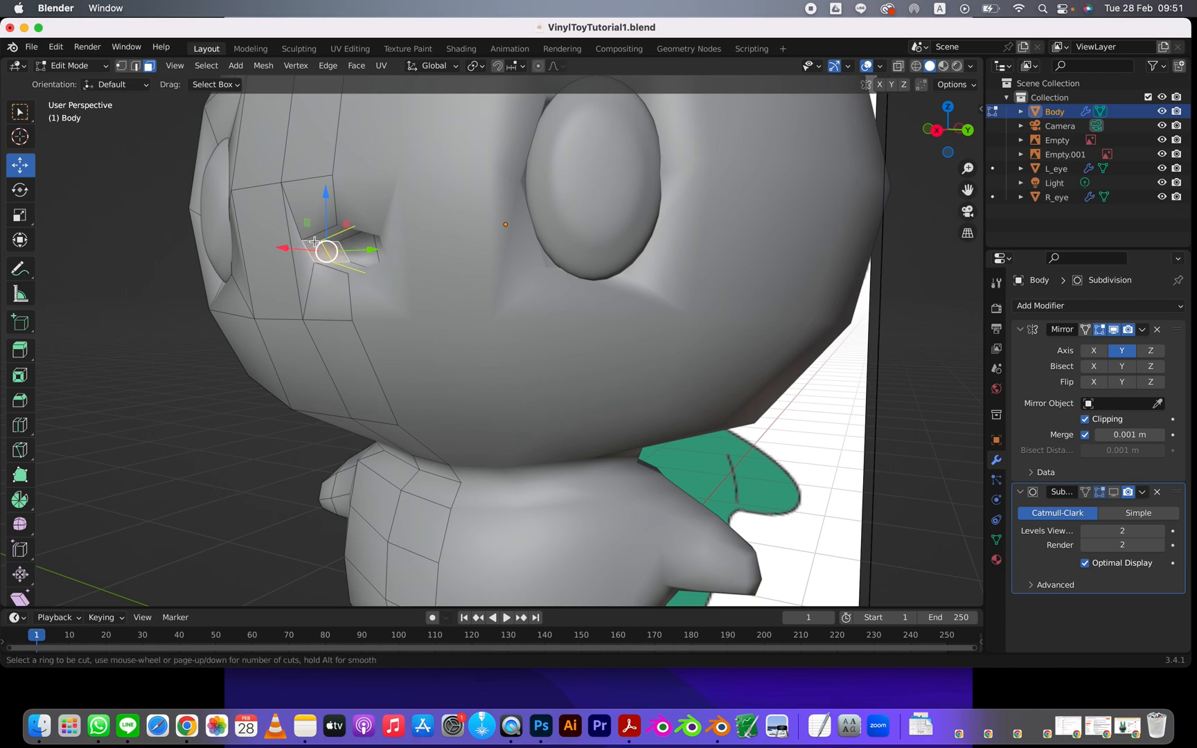
key(g)
key(g)
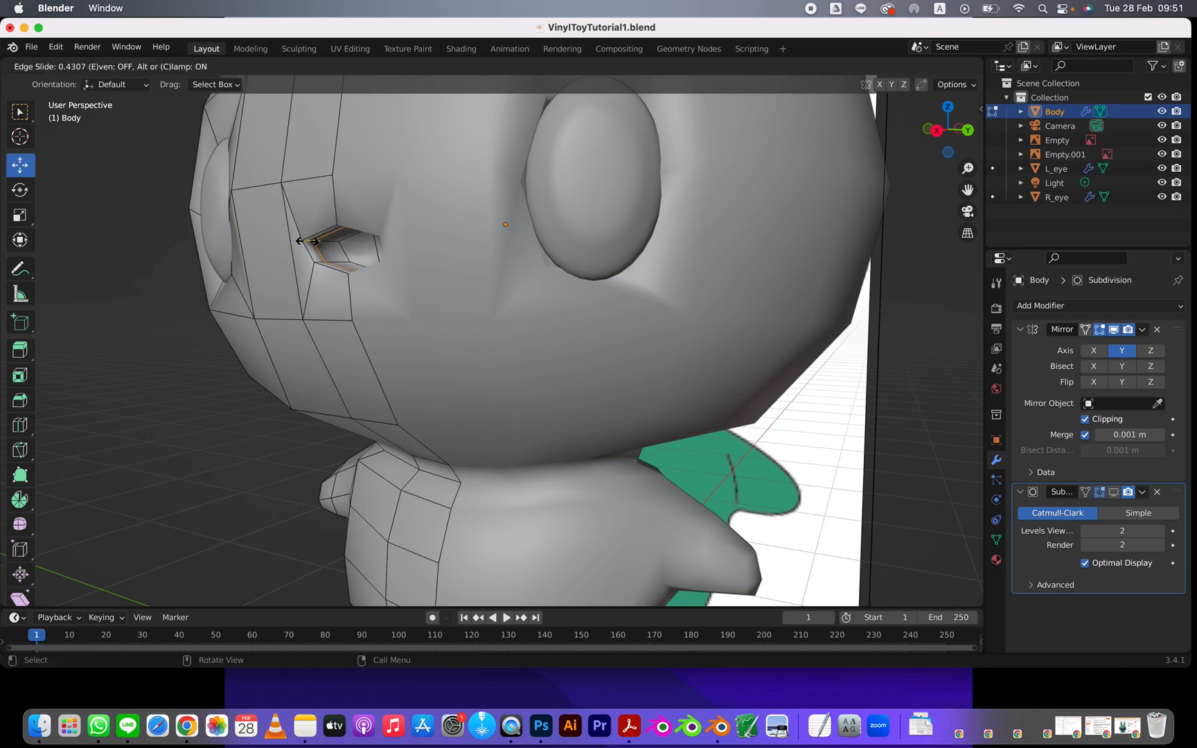
click(305, 241)
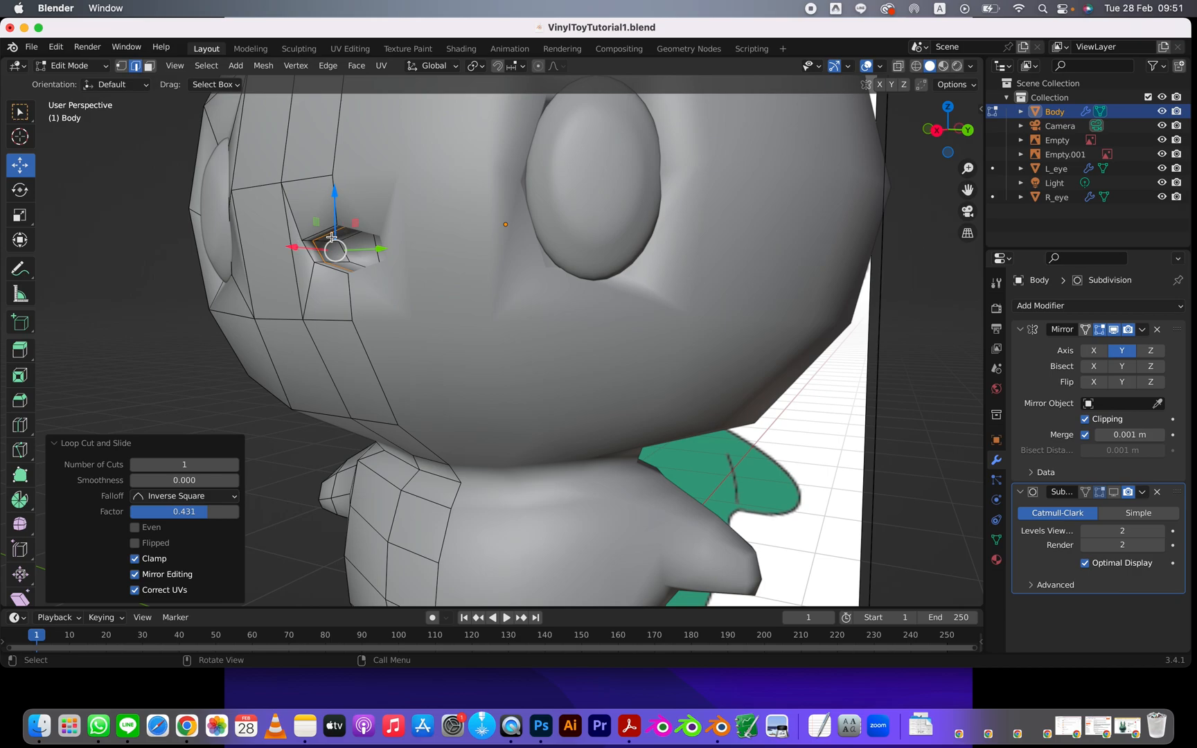
click(1113, 492)
Switch the viewport to Material Preview shading and leave Edit Mode to check the nose cavity on the smoothed head.
scroll(471, 361, down, 5)
middle_drag(424, 334, 727, 360)
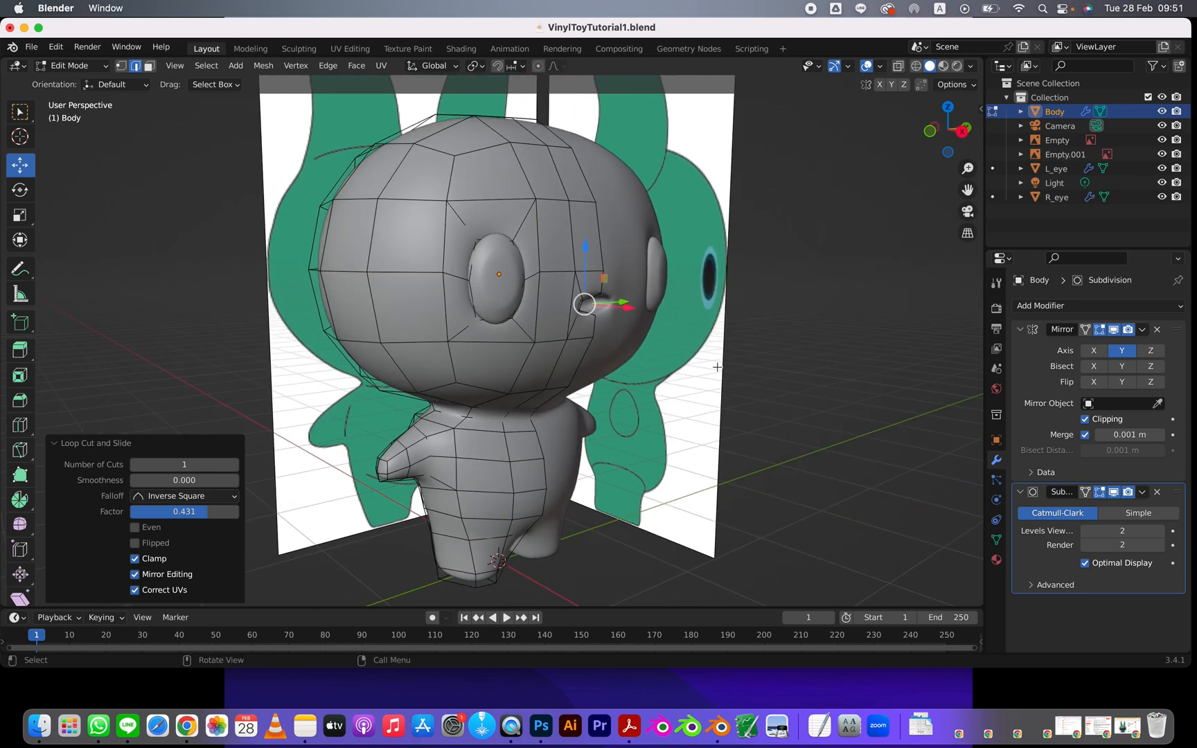
click(943, 66)
middle_drag(821, 243, 695, 246)
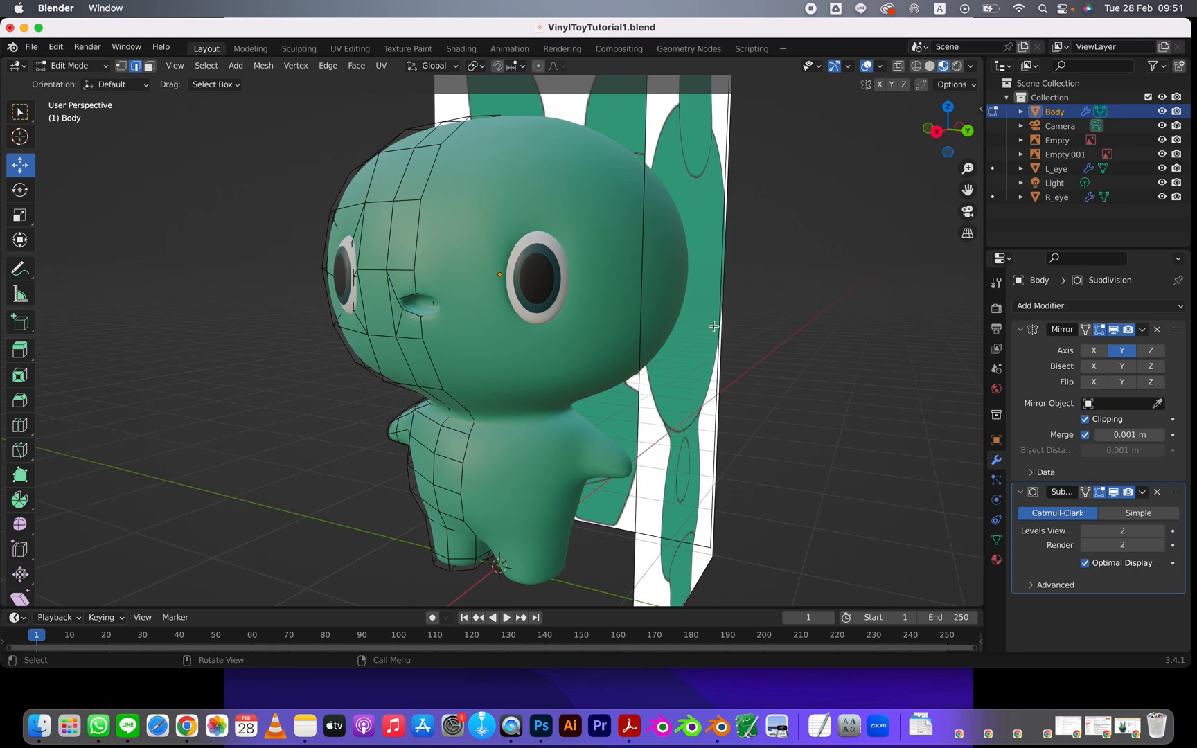
key(Tab)
middle_drag(656, 342, 777, 332)
scroll(707, 357, up, 3)
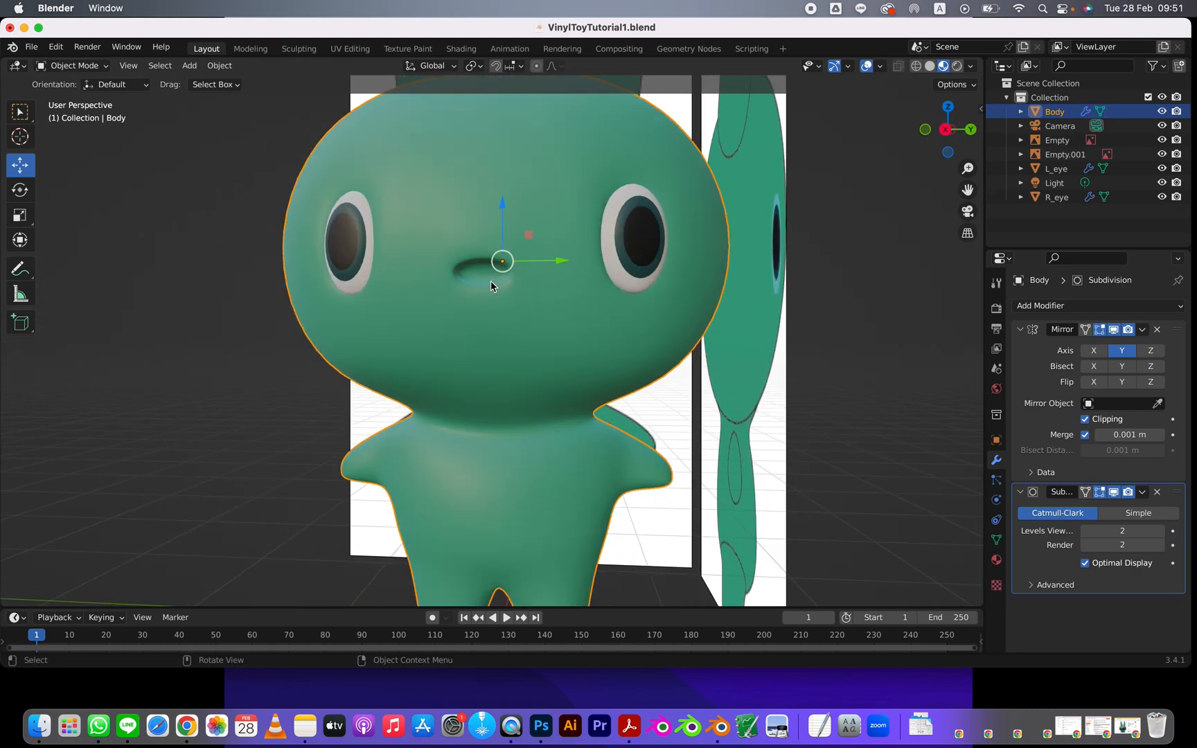
Put the body back in Edit Mode with face selection, and hide the Subdivision modifier in the viewport.
key(Tab)
scroll(485, 281, up, 4)
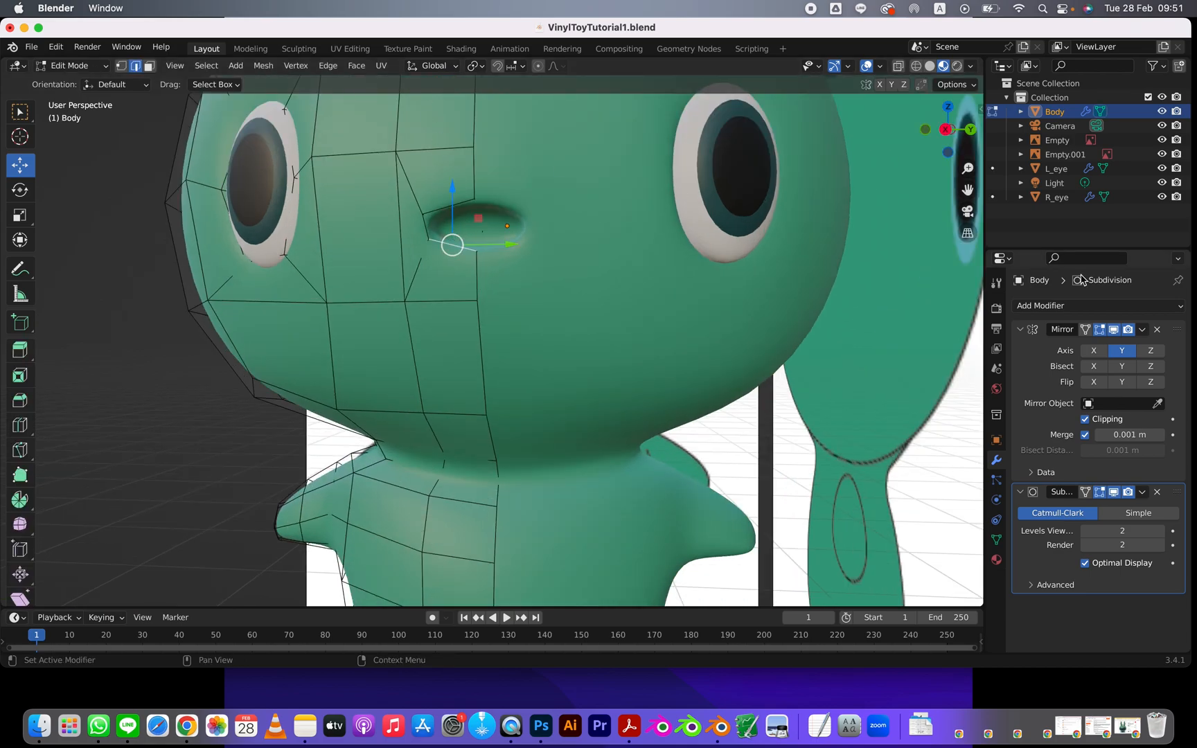
click(1113, 493)
middle_drag(636, 270, 429, 284)
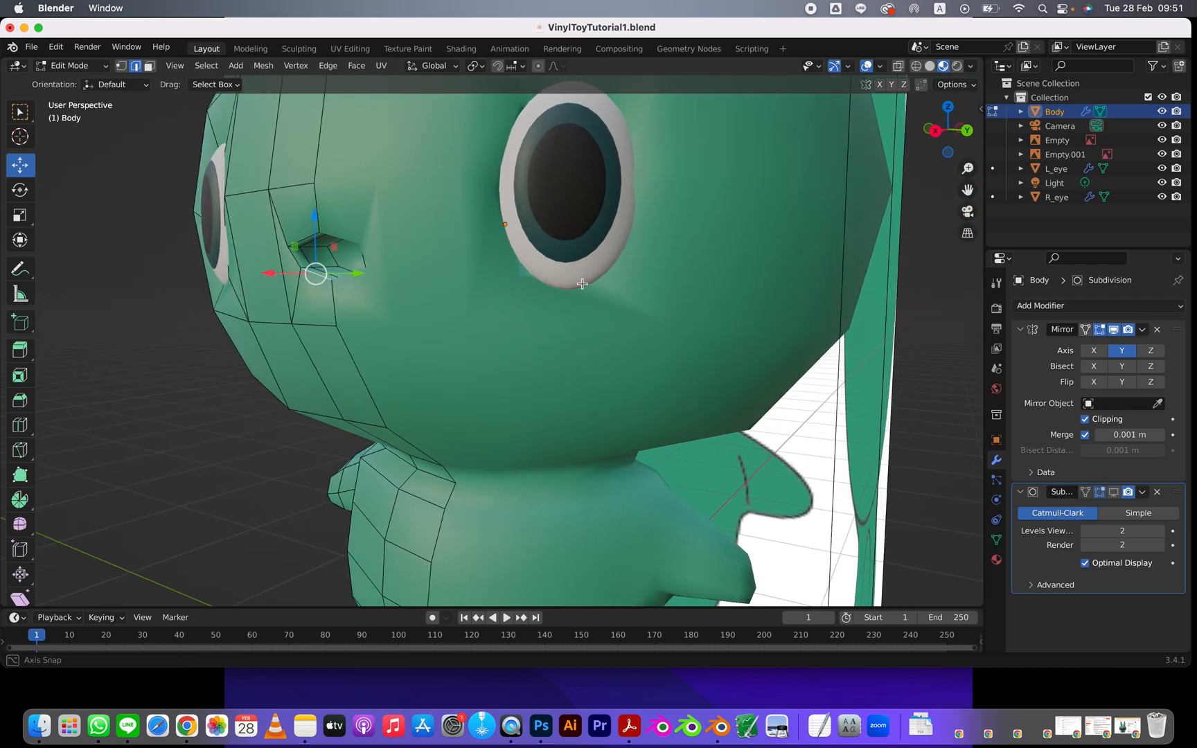
click(146, 67)
Select the inner faces of the nose cavity, including its walls and back.
middle_drag(333, 246, 447, 181)
click(333, 187)
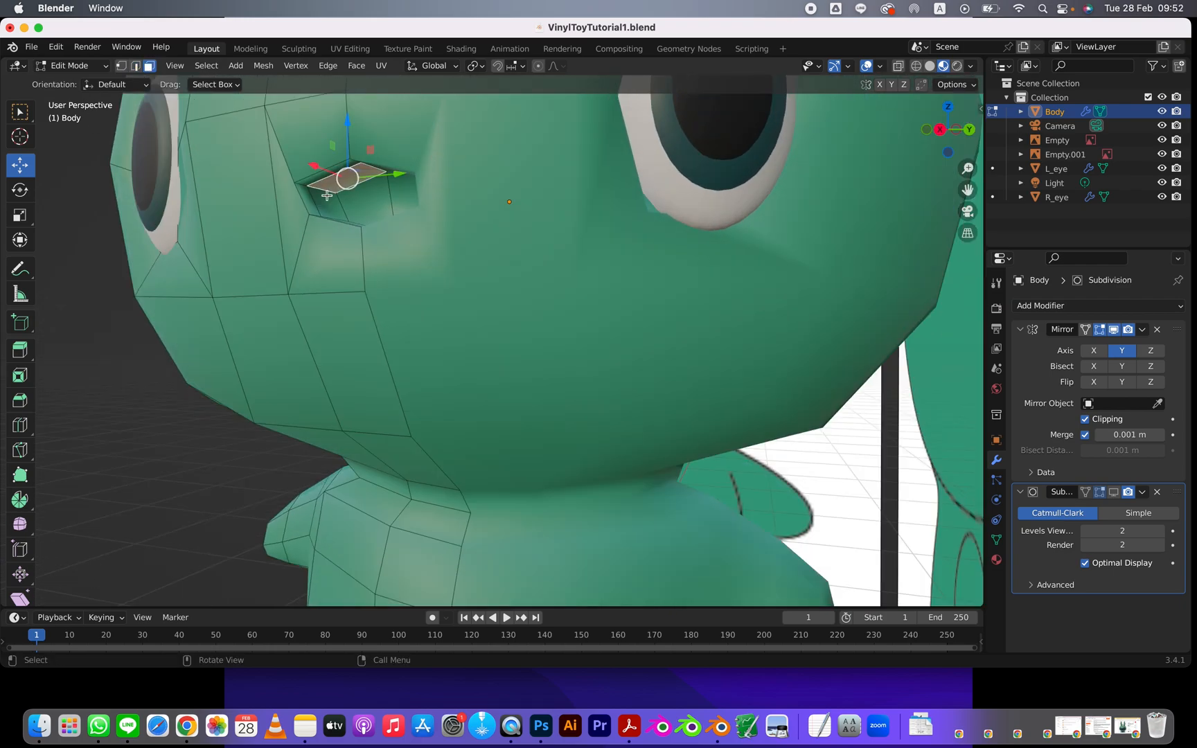
shift+click(328, 201)
middle_drag(354, 230, 375, 244)
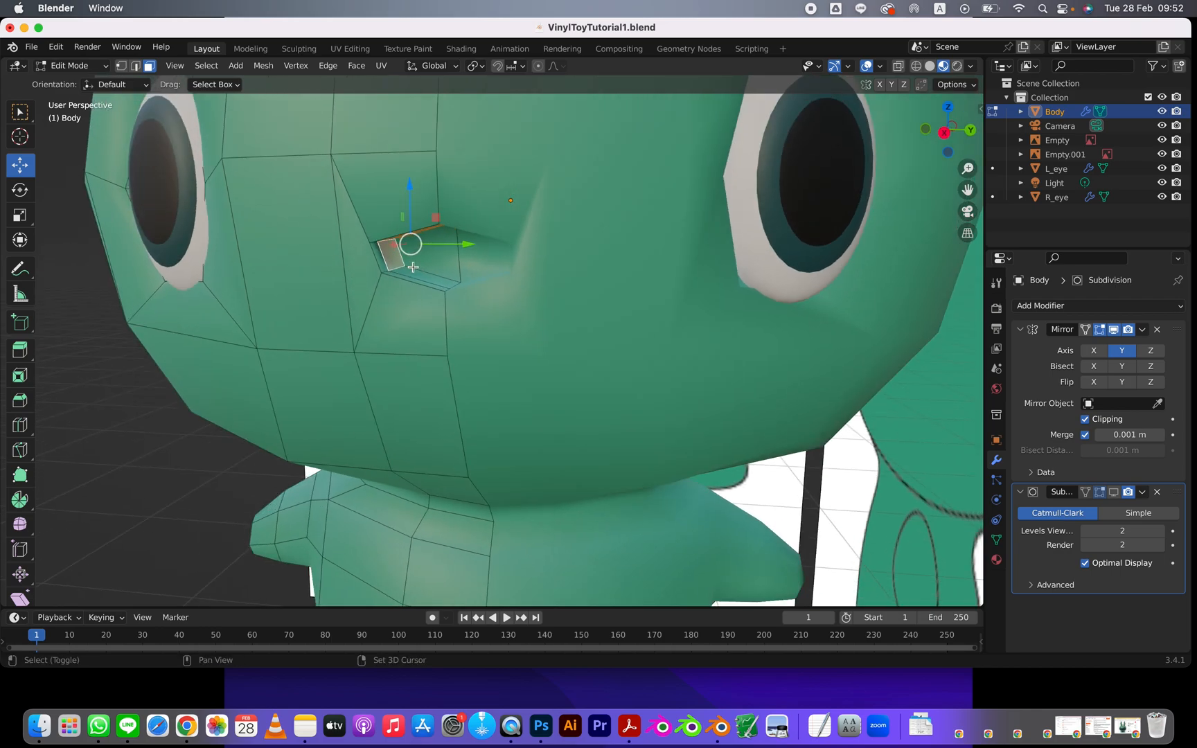
shift+click(444, 255)
shift+click(445, 240)
mouse_move(445, 241)
middle_down()
mouse_move(473, 271)
mouse_move(457, 249)
middle_up()
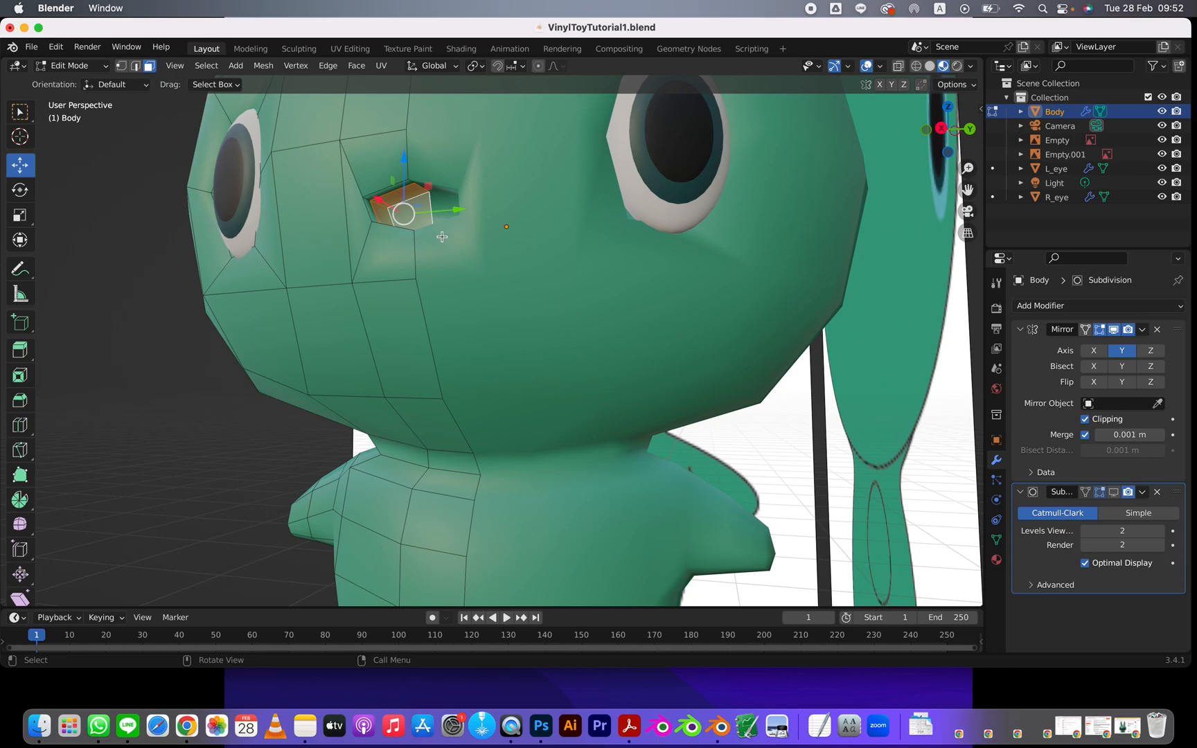
Add a second material slot to the body, choose the existing Black material and assign it to the selected nose faces.
click(997, 560)
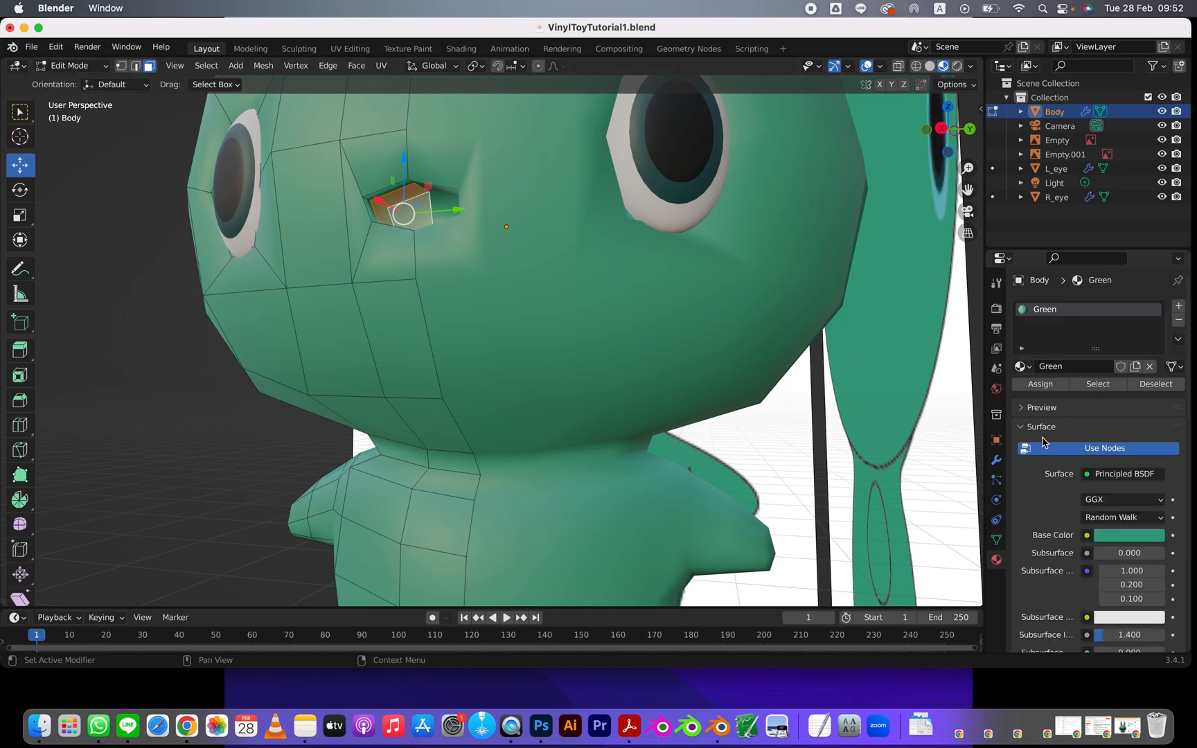
click(1021, 366)
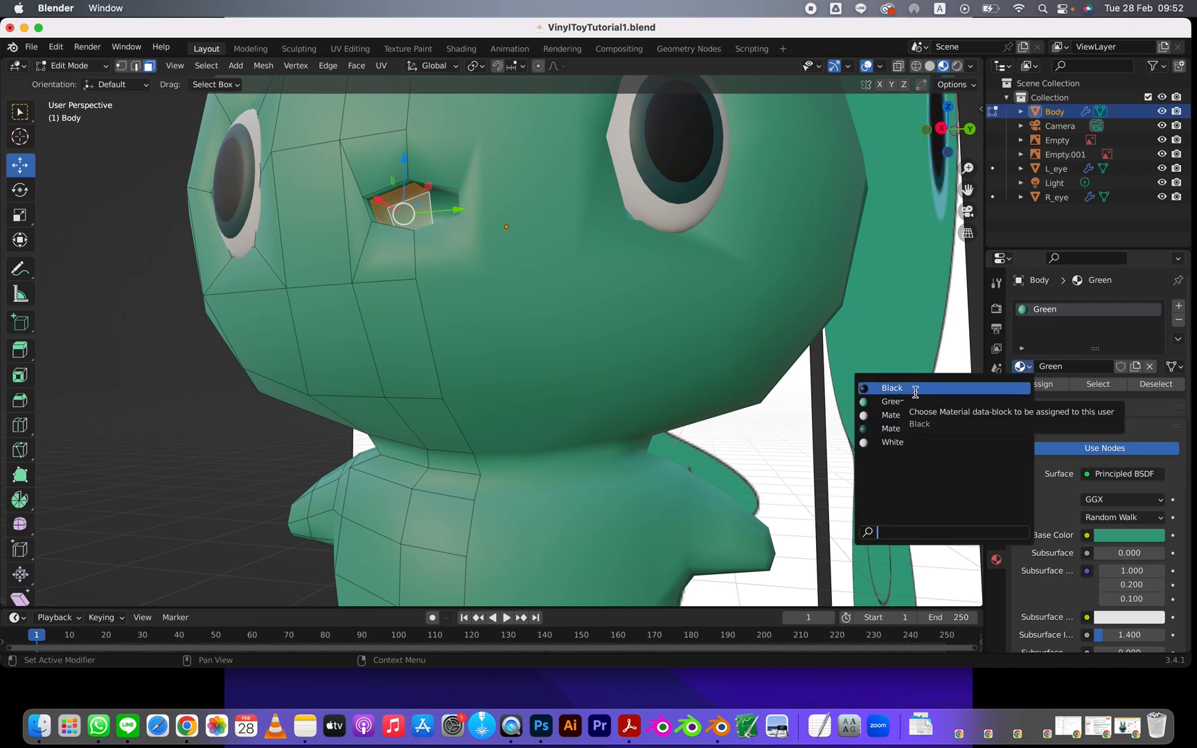
click(1181, 308)
click(1022, 395)
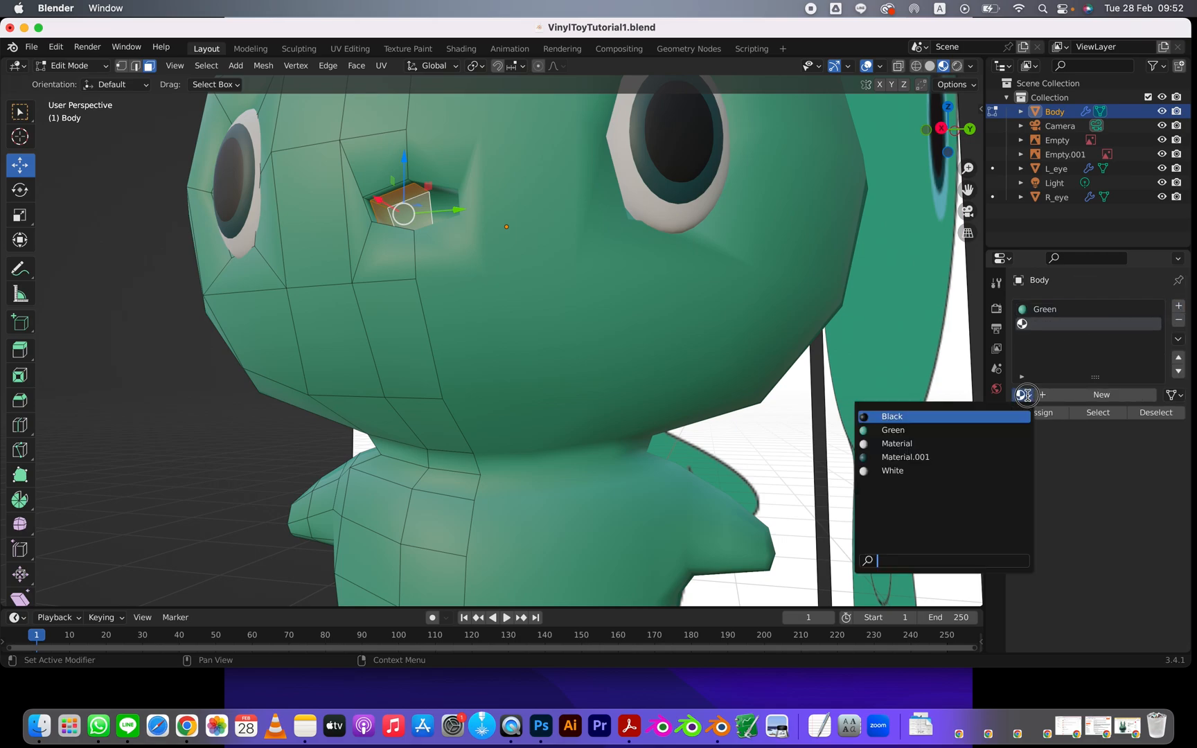
click(901, 416)
click(1047, 413)
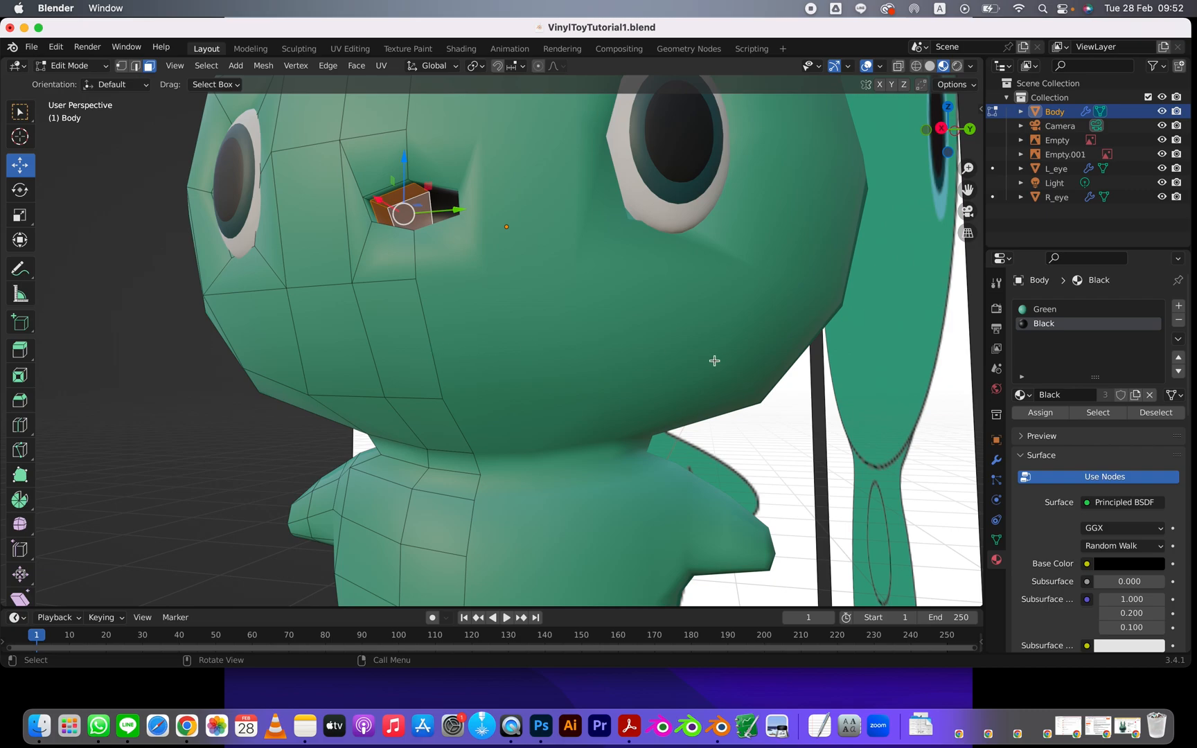
Show the Subdivision modifier in the viewport again and clear the face selection.
click(996, 460)
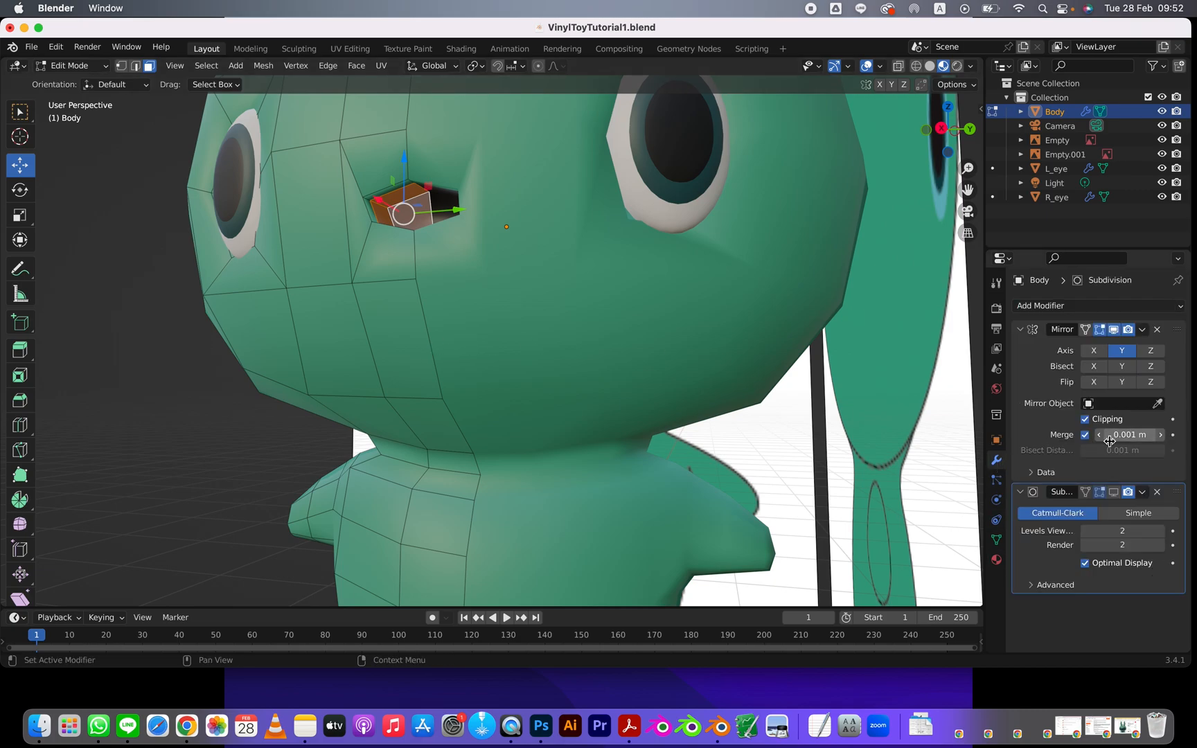
click(1113, 492)
click(177, 374)
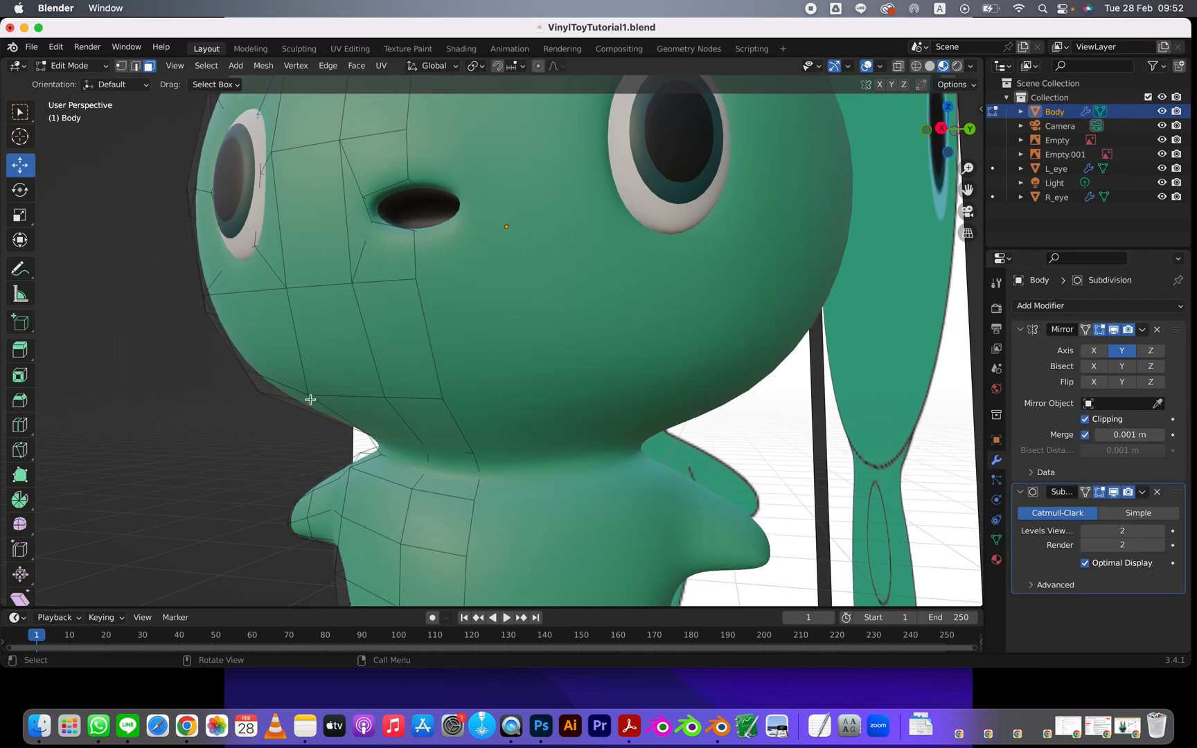
Return the body to Object Mode and save the file.
scroll(307, 373, down, 5)
middle_drag(307, 373, 438, 399)
key(Tab)
middle_drag(767, 403, 614, 377)
scroll(561, 359, down, 2)
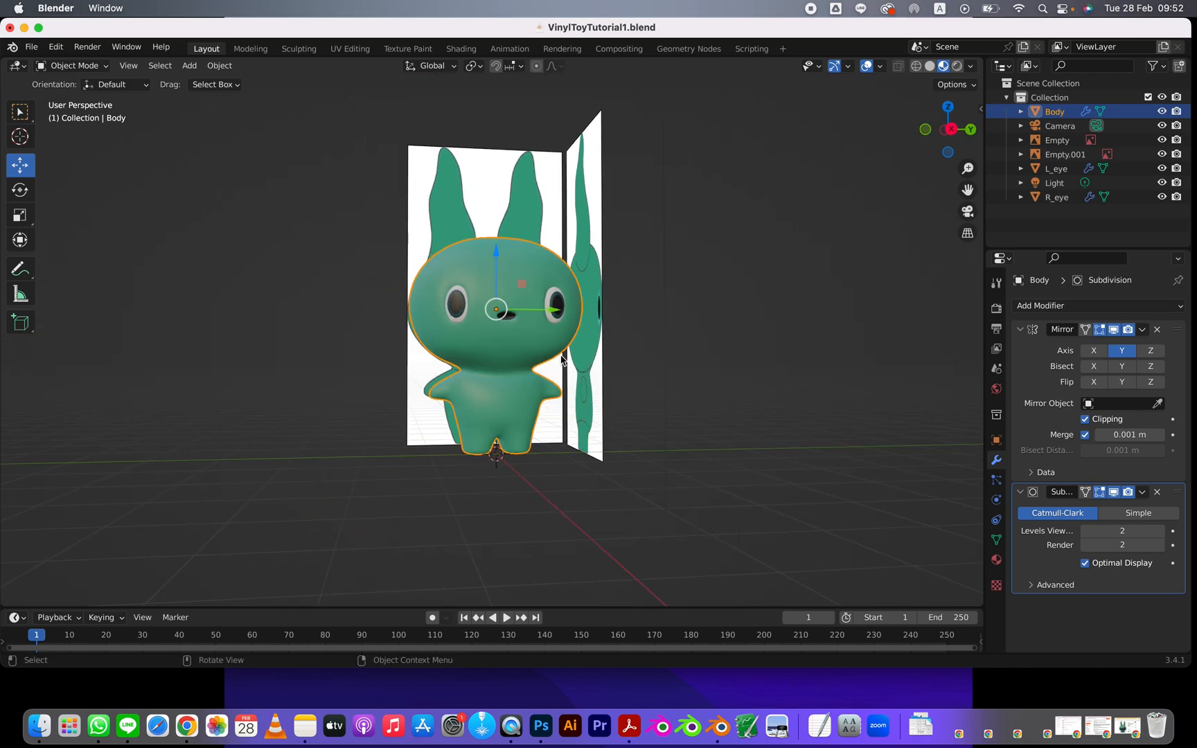
scroll(556, 360, up, 2)
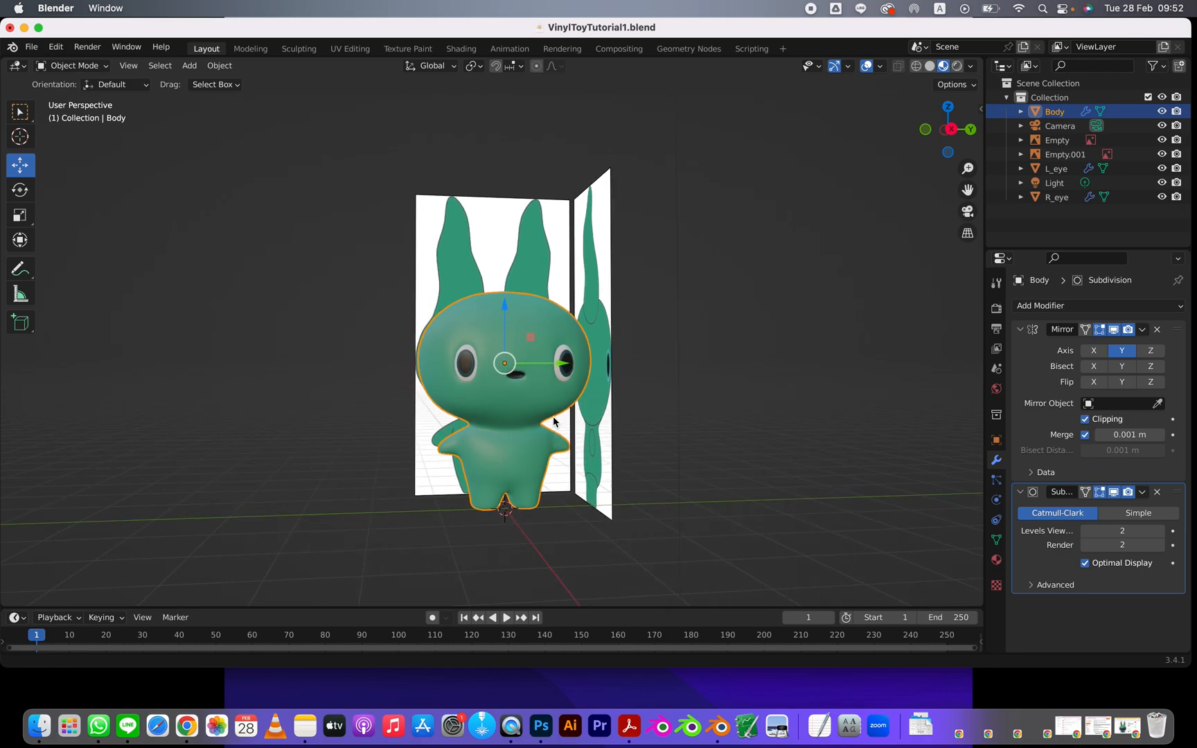
click(31, 46)
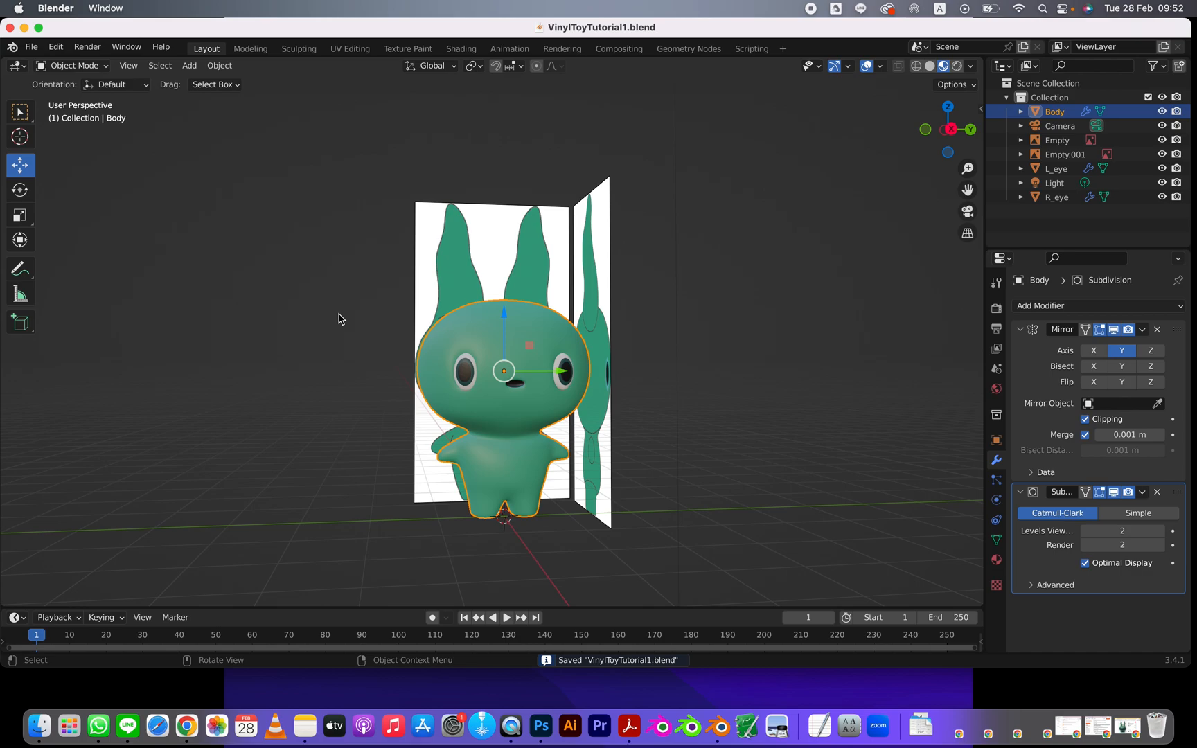
Enter Edit Mode on the body and select the faces on top of the head at the base of the ear.
drag(471, 332, 488, 345)
key(Tab)
middle_drag(473, 343, 482, 440)
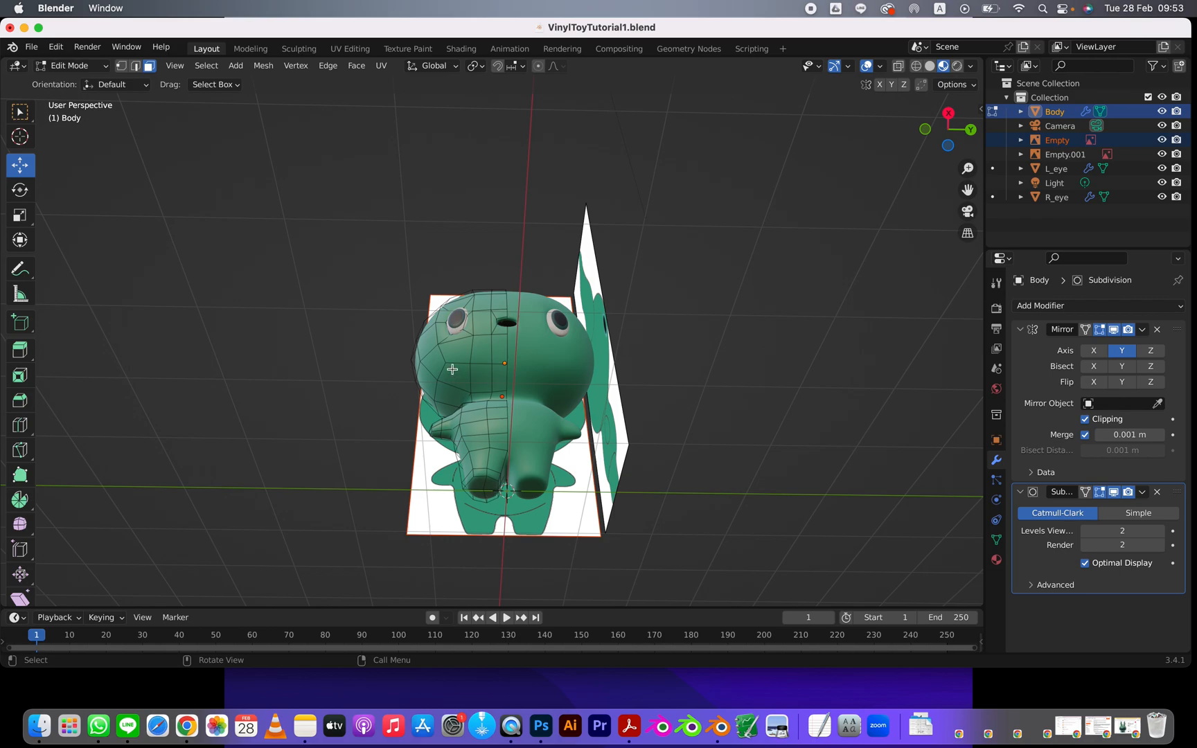
scroll(460, 402, up, 1)
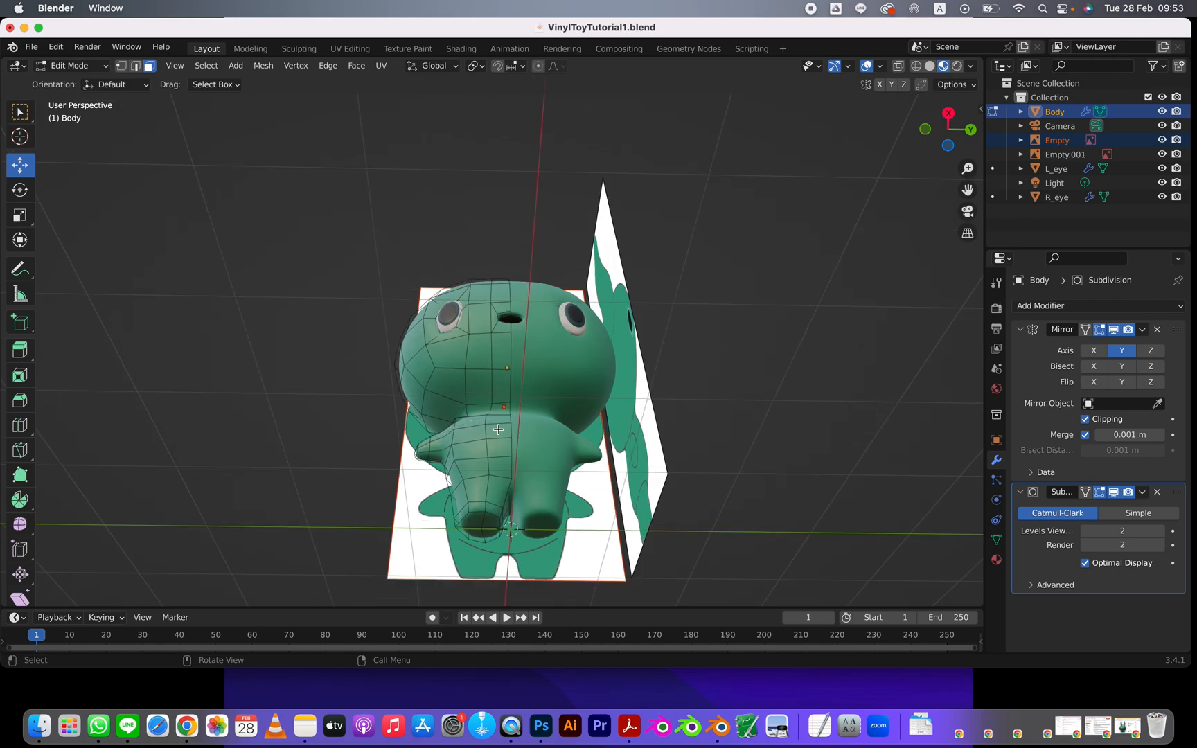
middle_drag(456, 444, 484, 457)
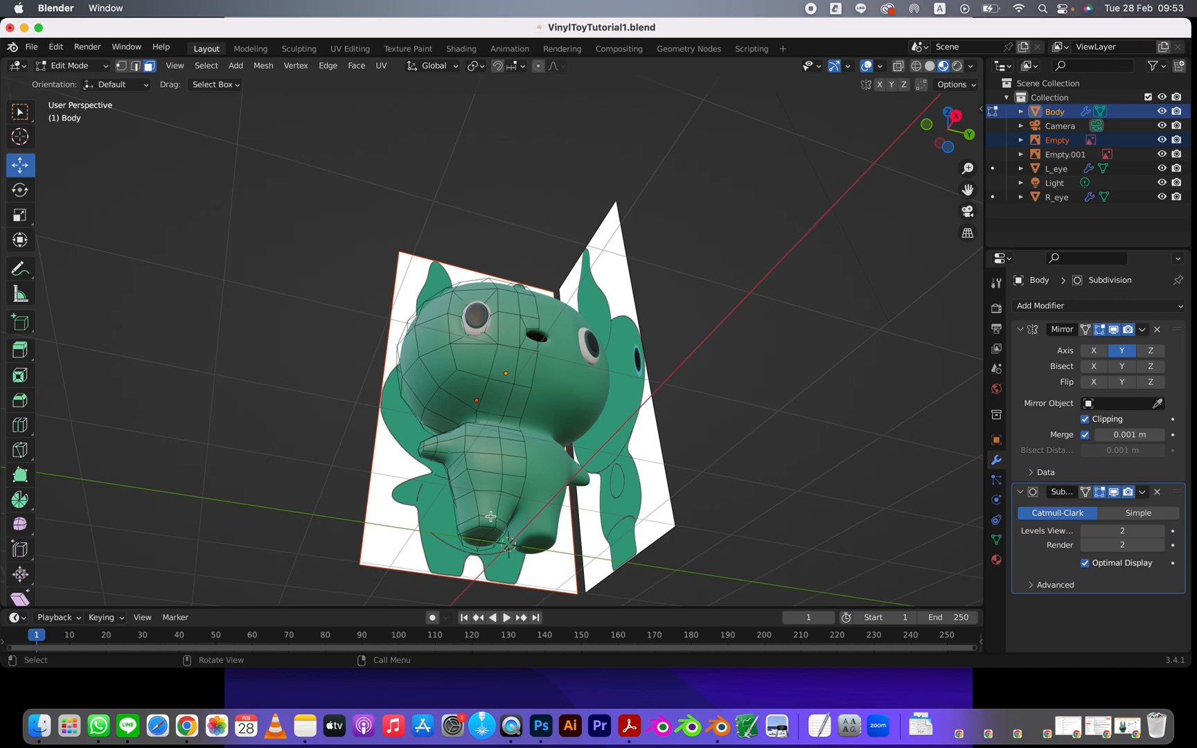
middle_drag(494, 510, 474, 511)
mouse_move(466, 359)
middle_down()
mouse_move(479, 319)
mouse_move(460, 309)
middle_up()
click(475, 293)
middle_drag(489, 355, 477, 346)
shift+click(465, 335)
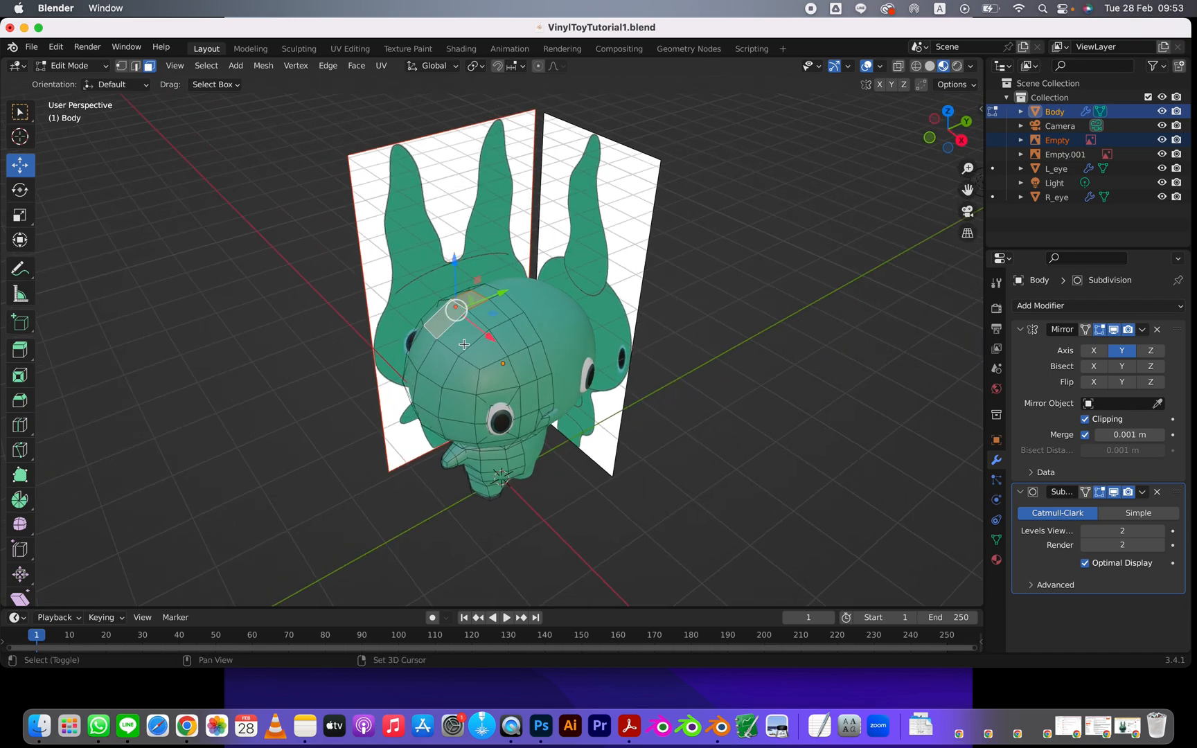
middle_drag(489, 350, 457, 409)
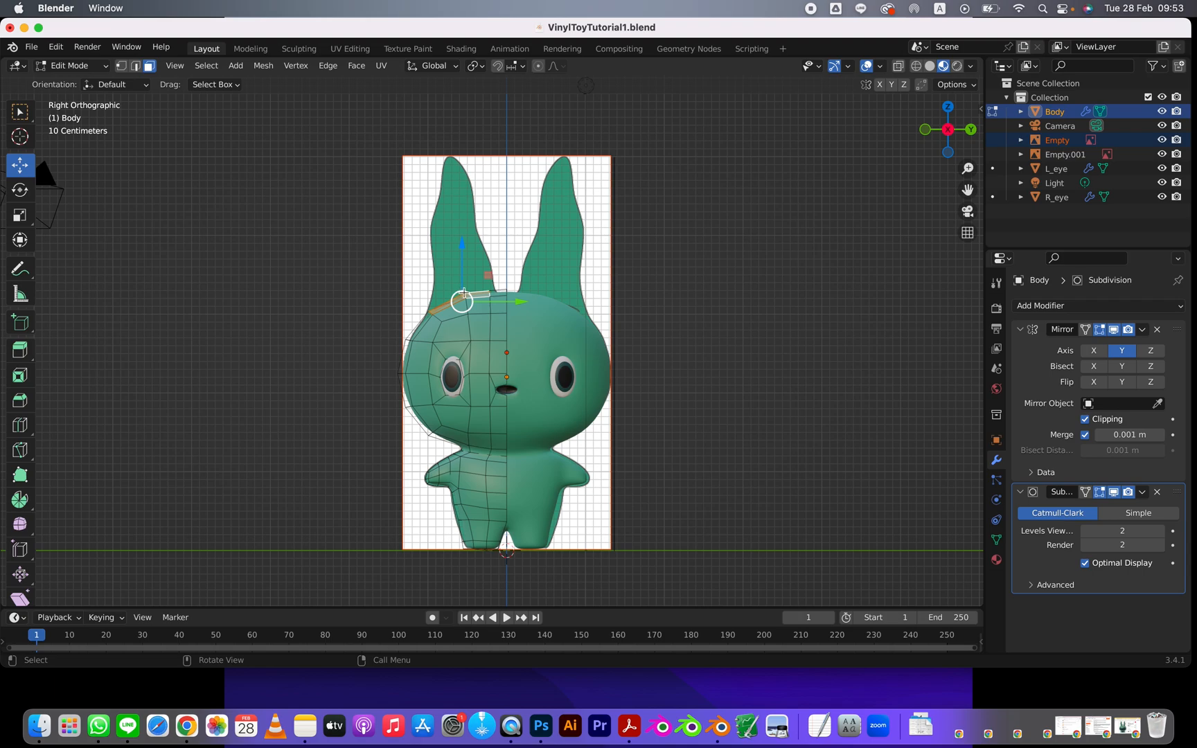
Extrude the selected head faces about 0.28 m and shift them about 0.11 m in Y and Z to fit the ear reference.
key(e)
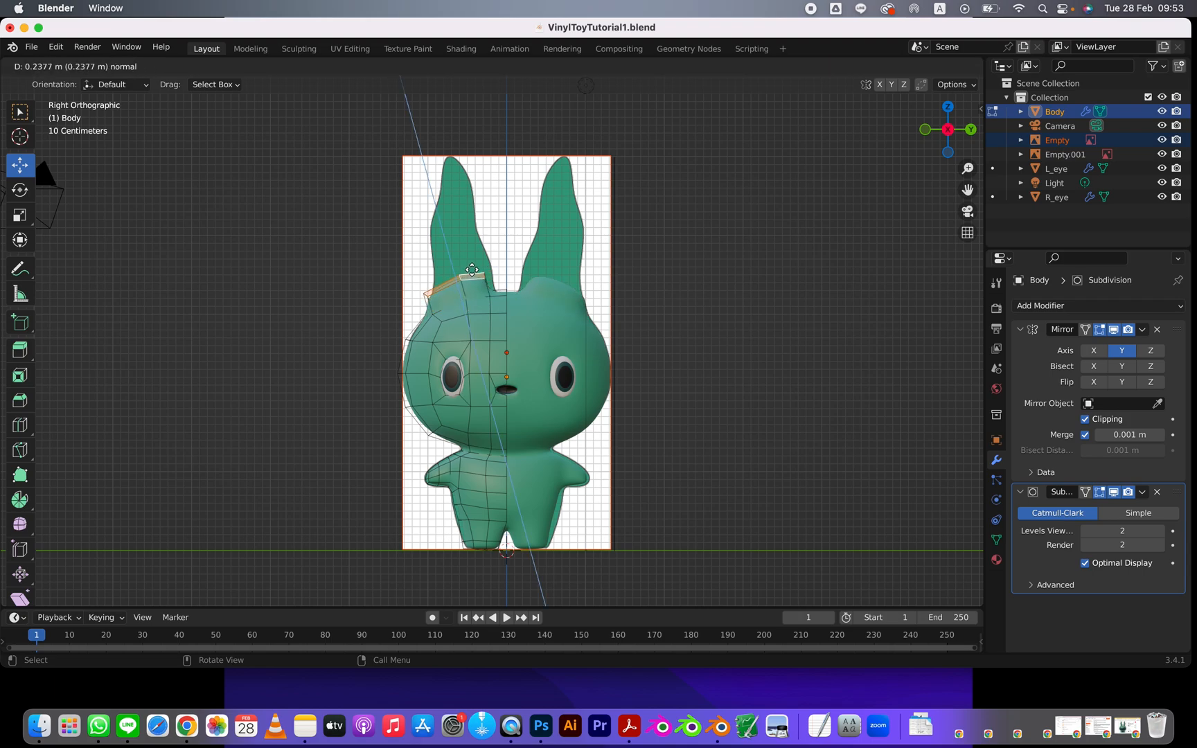
click(457, 281)
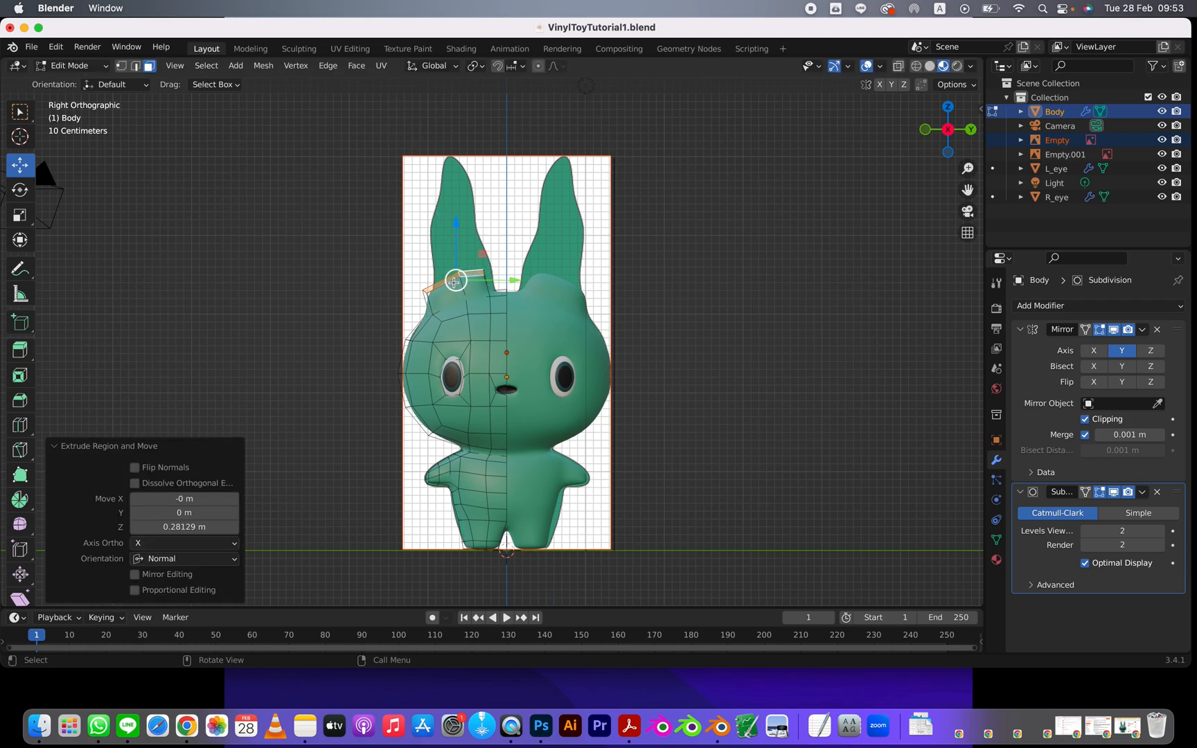
drag(456, 280, 466, 272)
Extrude the ear another 0.43 m or so, scaling its end faces to about 0.83 in Y and 0.41 in Z.
scroll(481, 305, up, 2)
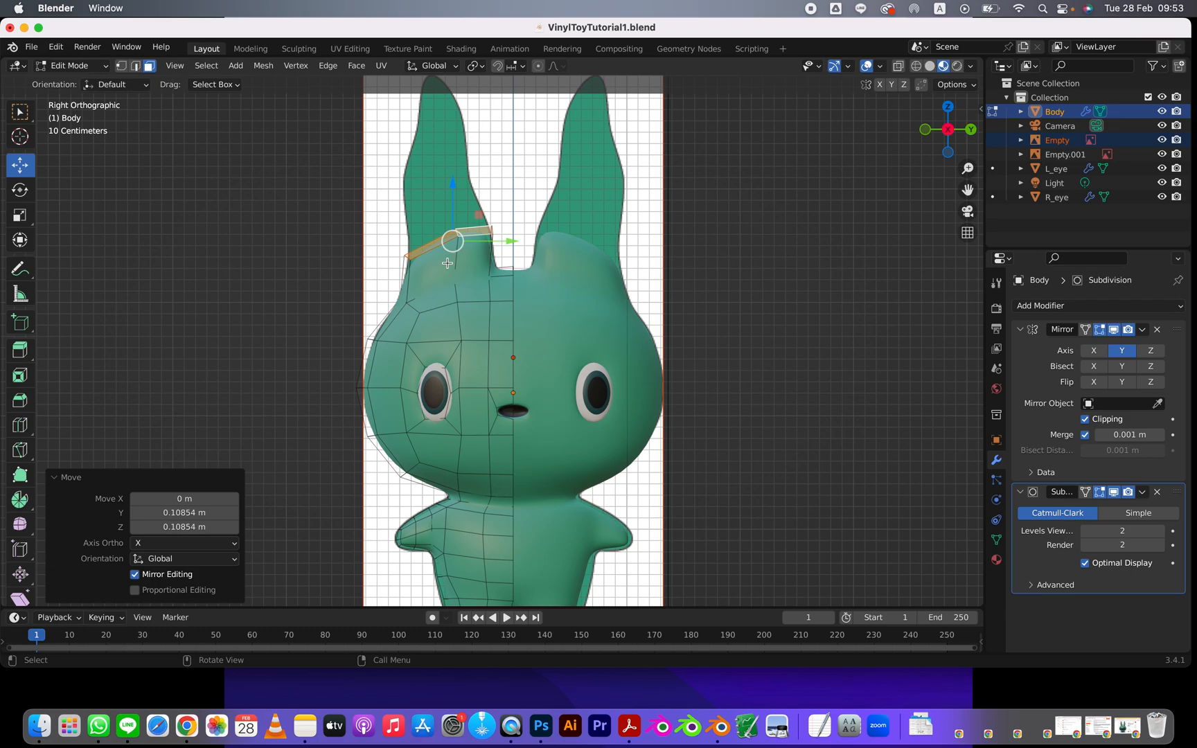
key(e)
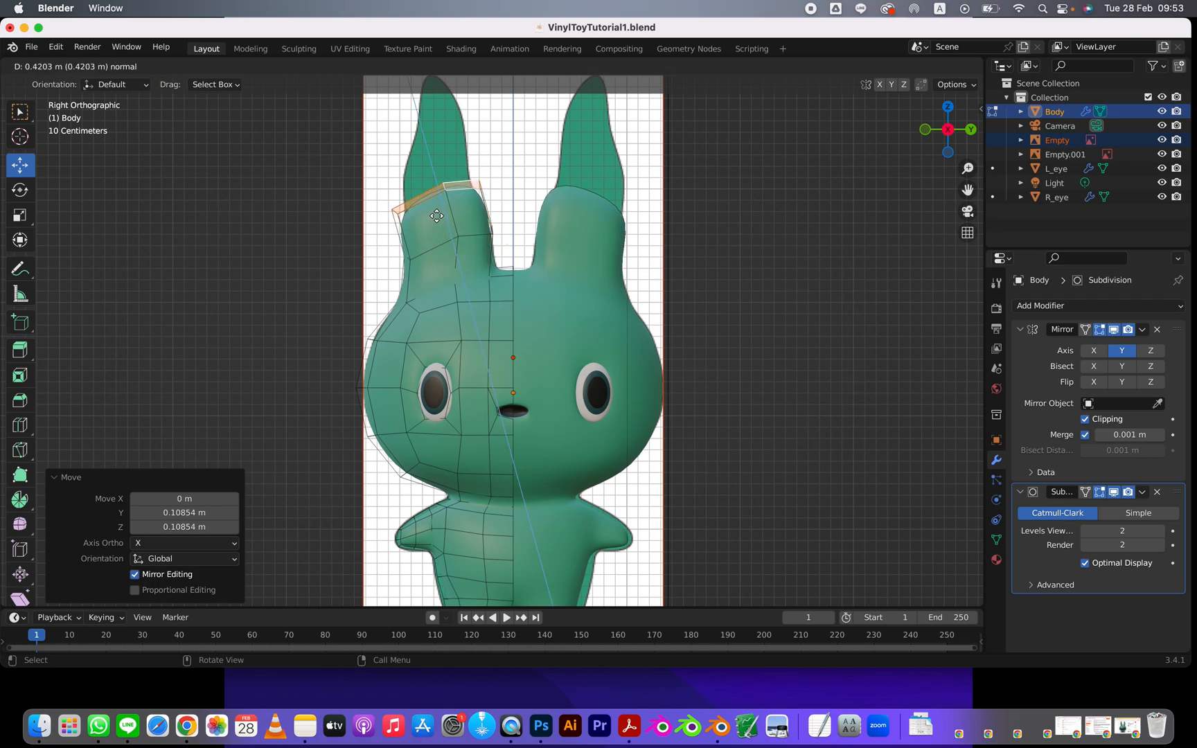
click(436, 216)
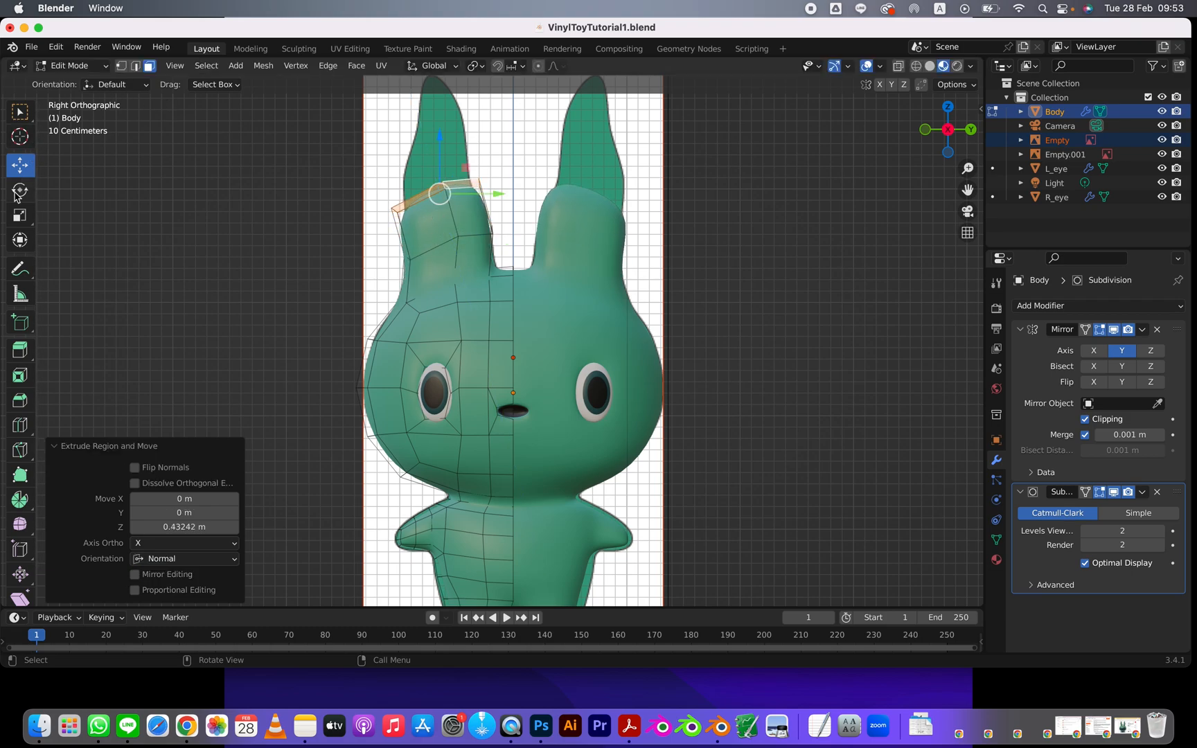
click(18, 216)
drag(494, 194, 484, 196)
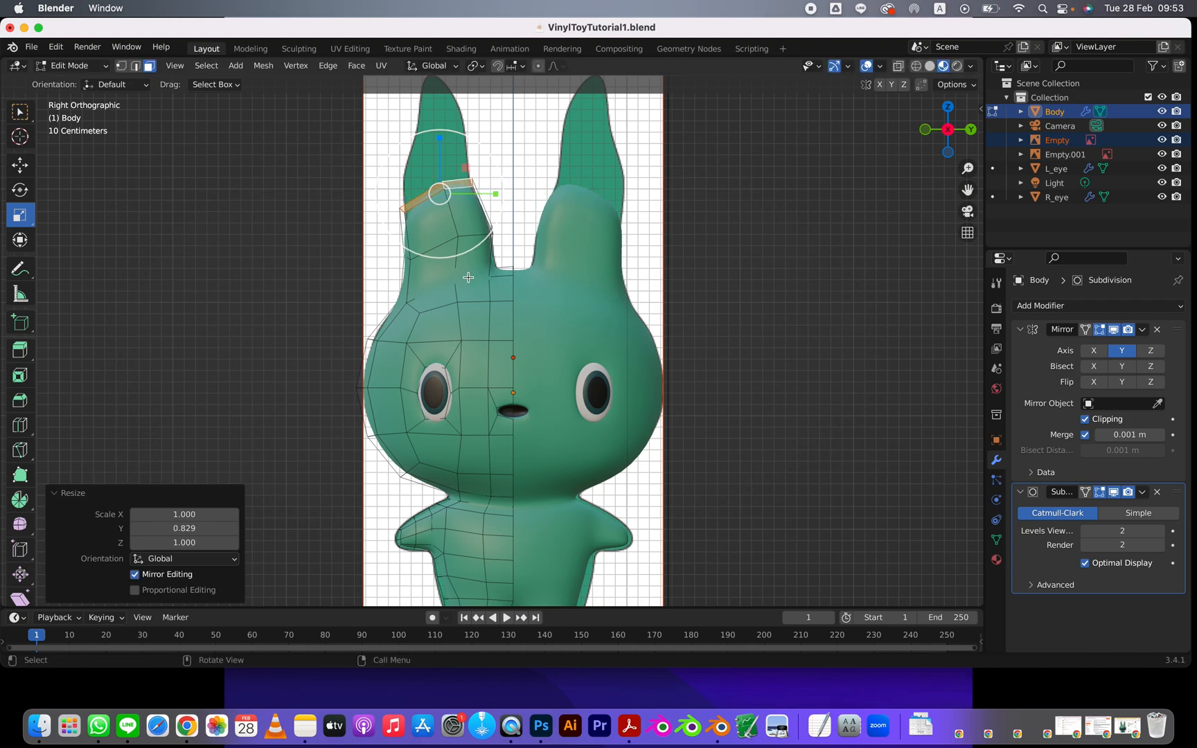
drag(440, 139, 442, 164)
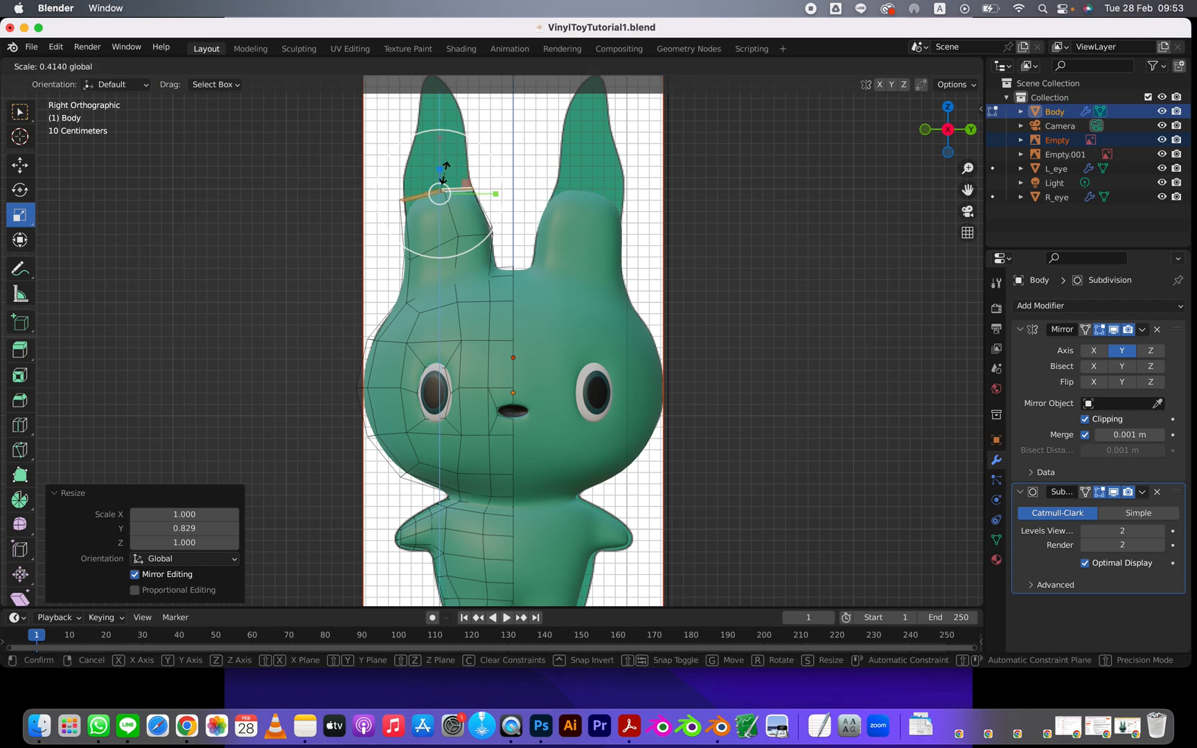
click(443, 169)
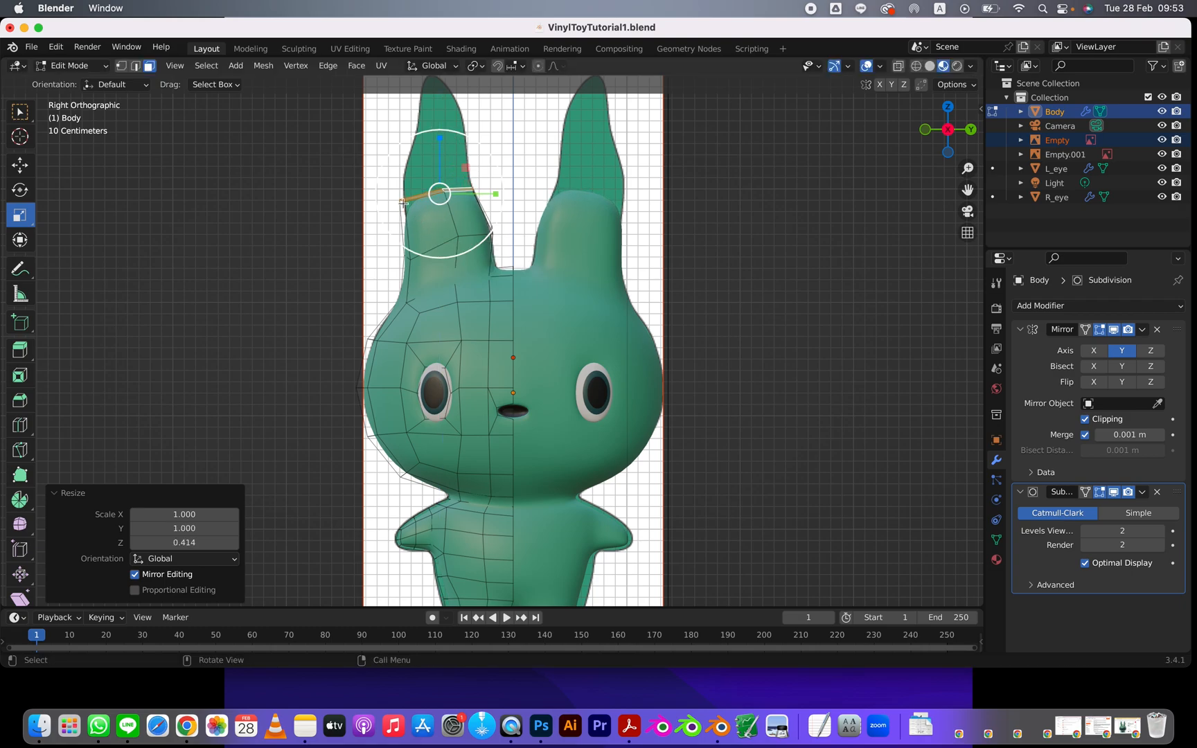
Extrude the ear about 0.34 m further and rotate the end faces about -17.2° around X.
click(22, 166)
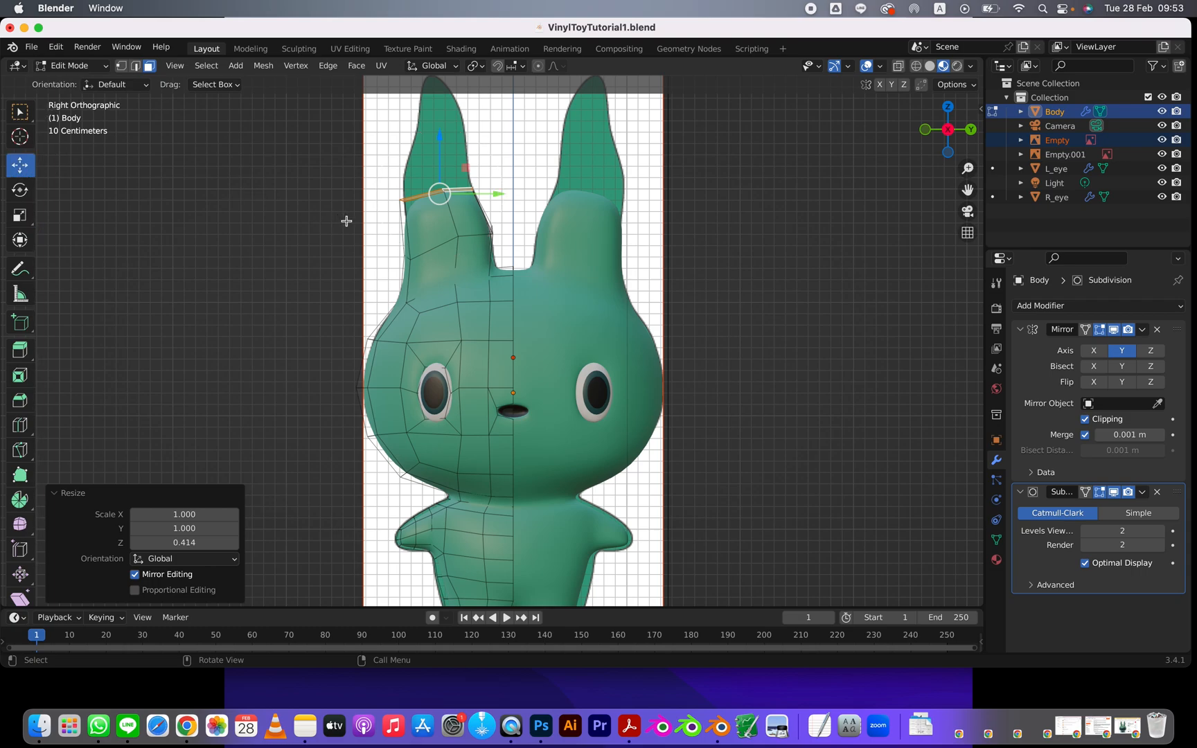
key(e)
click(377, 179)
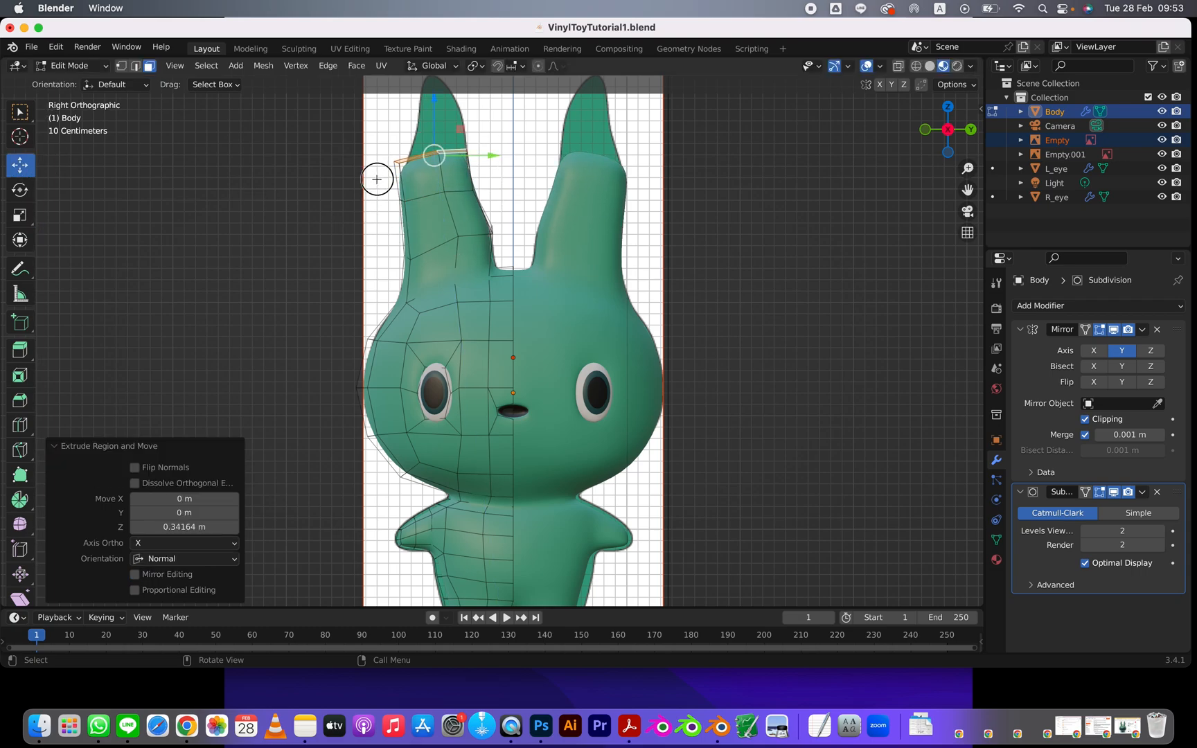
click(20, 189)
drag(480, 130, 485, 141)
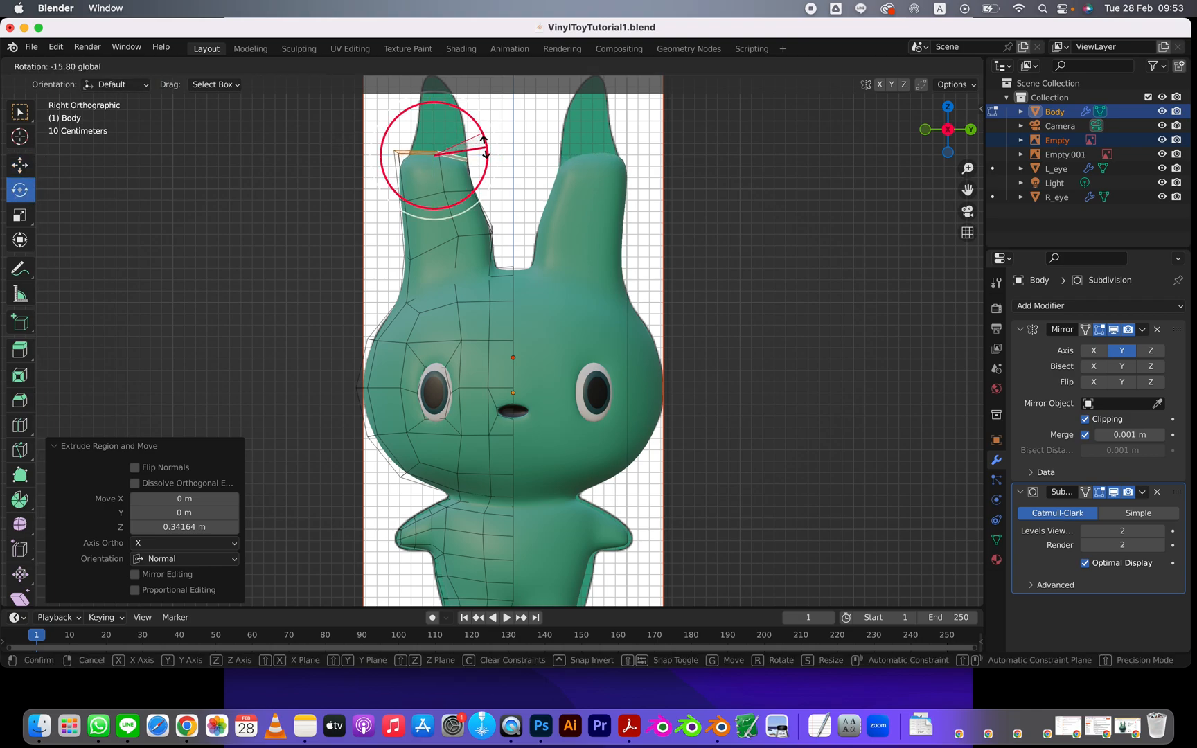
drag(483, 147, 483, 147)
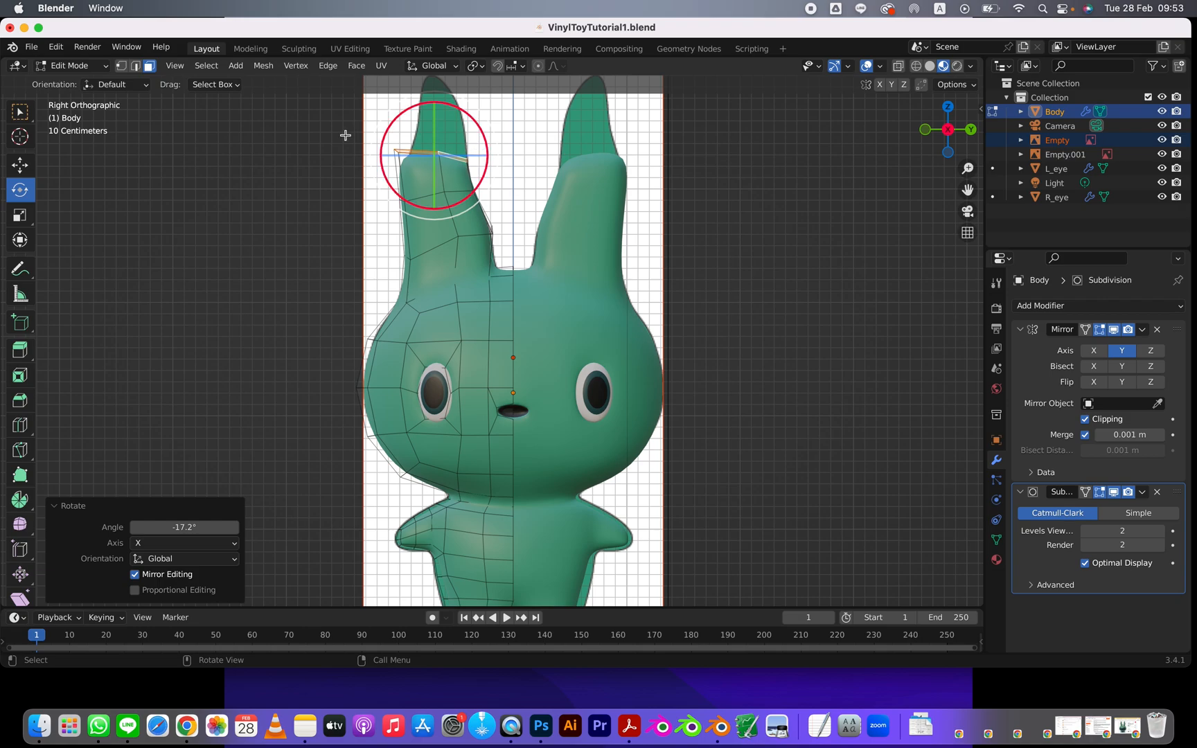
Turn on X-ray in vertex selection and move the ear end's outer corner vertices inward to the reference outline.
click(122, 67)
click(898, 67)
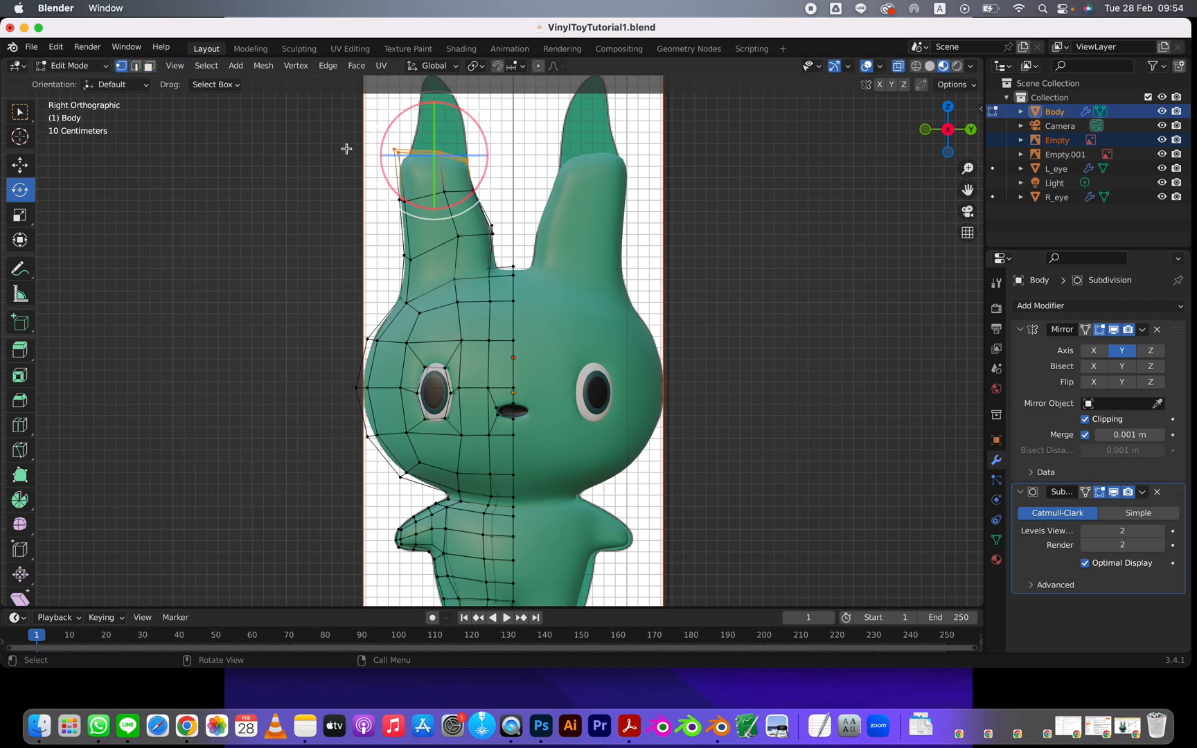
click(302, 155)
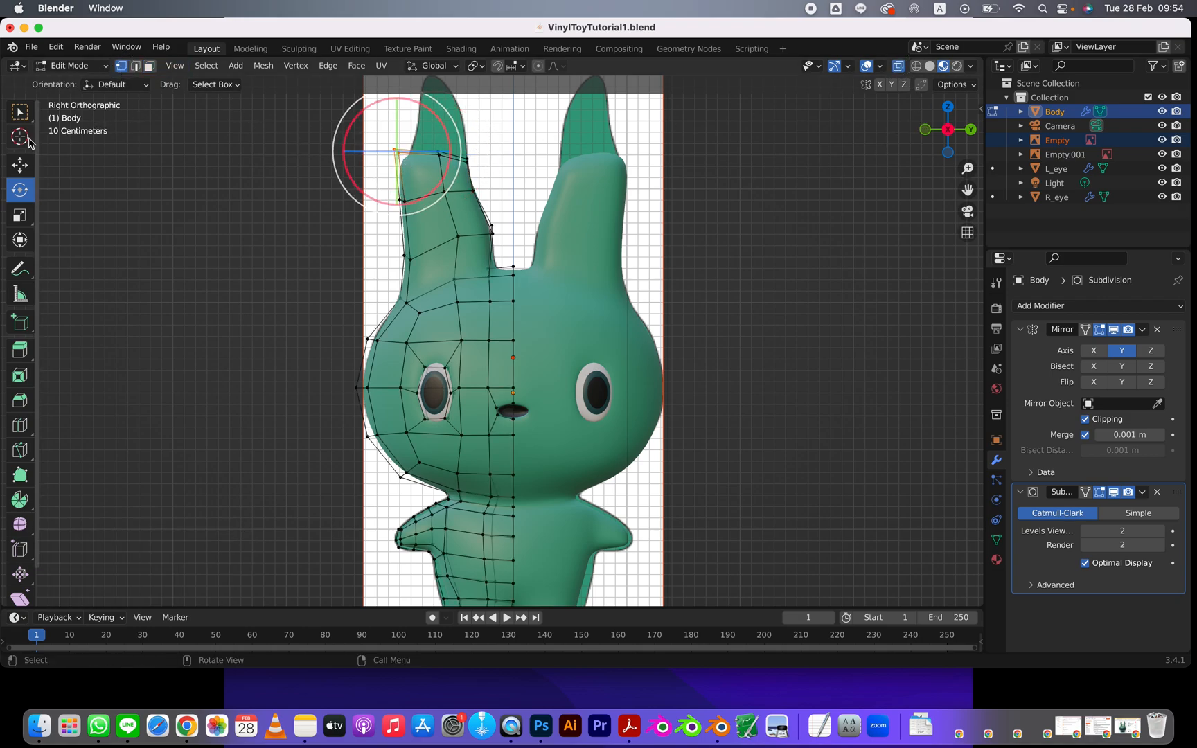
click(19, 164)
drag(404, 152, 420, 155)
middle_drag(485, 199, 561, 287)
click(149, 67)
click(471, 199)
shift+click(420, 196)
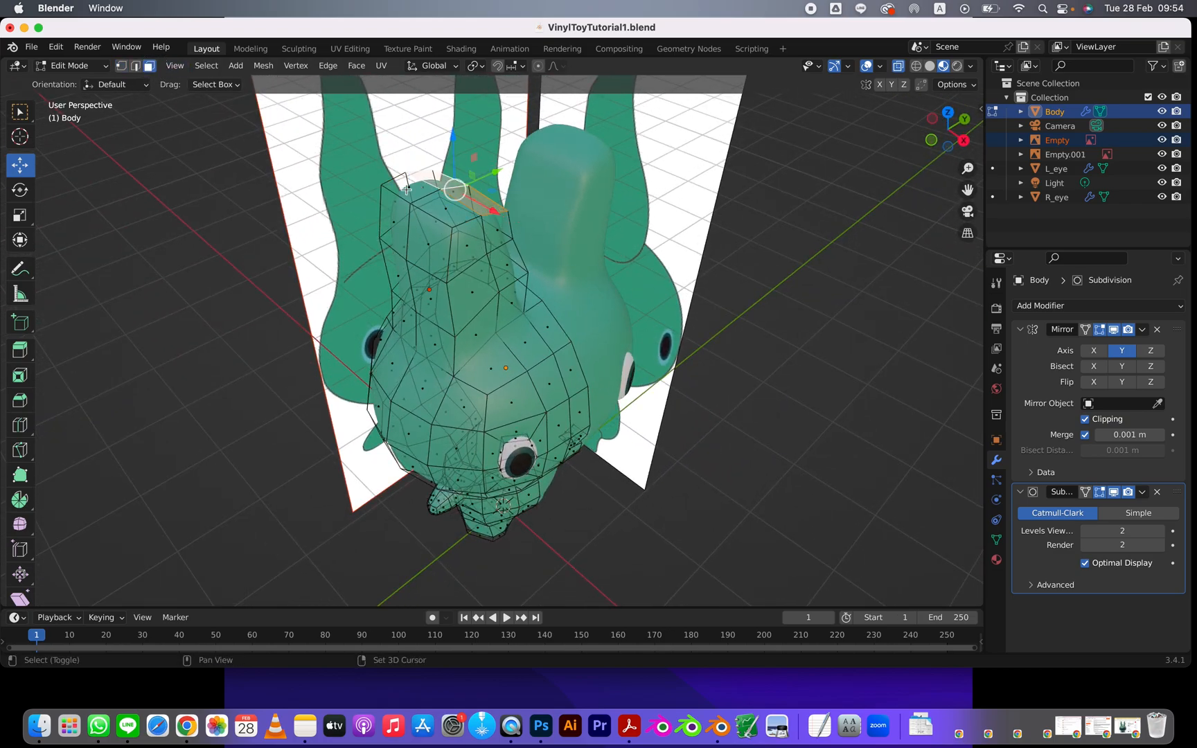
shift+click(444, 207)
middle_drag(505, 306, 638, 197)
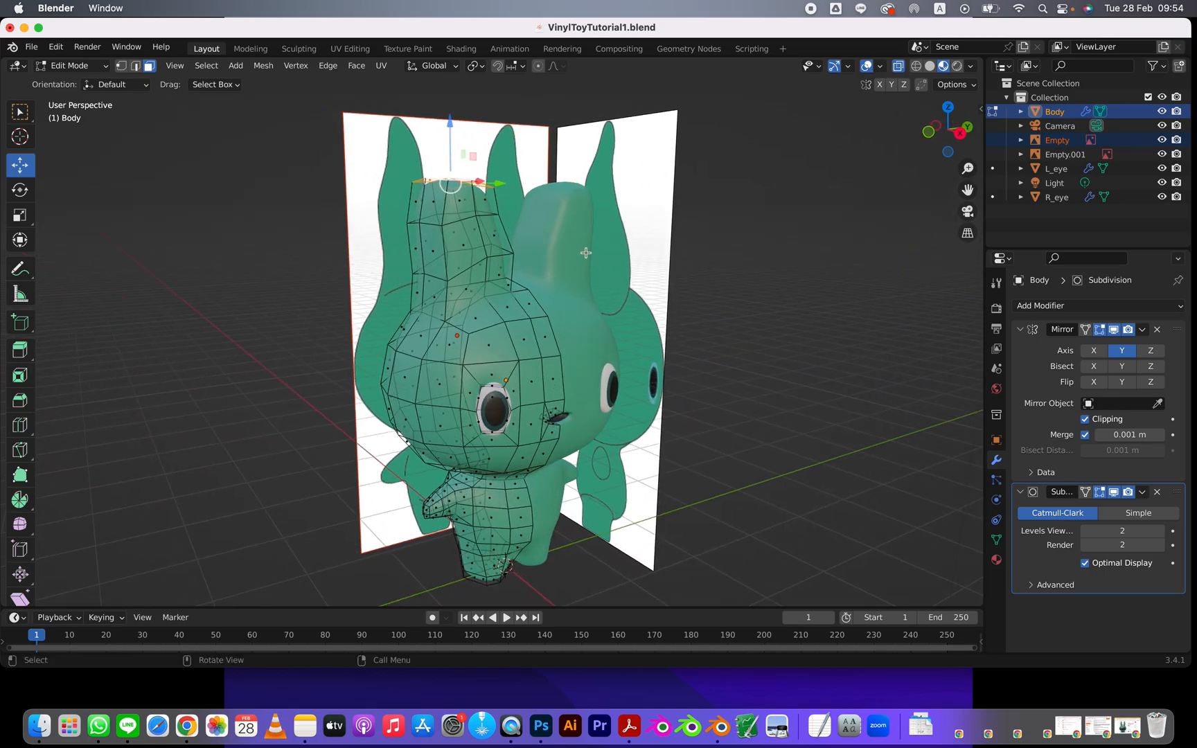
Switch to edge selection and select the vertical edges running along the ear's front and outer corners.
middle_drag(521, 261, 248, 92)
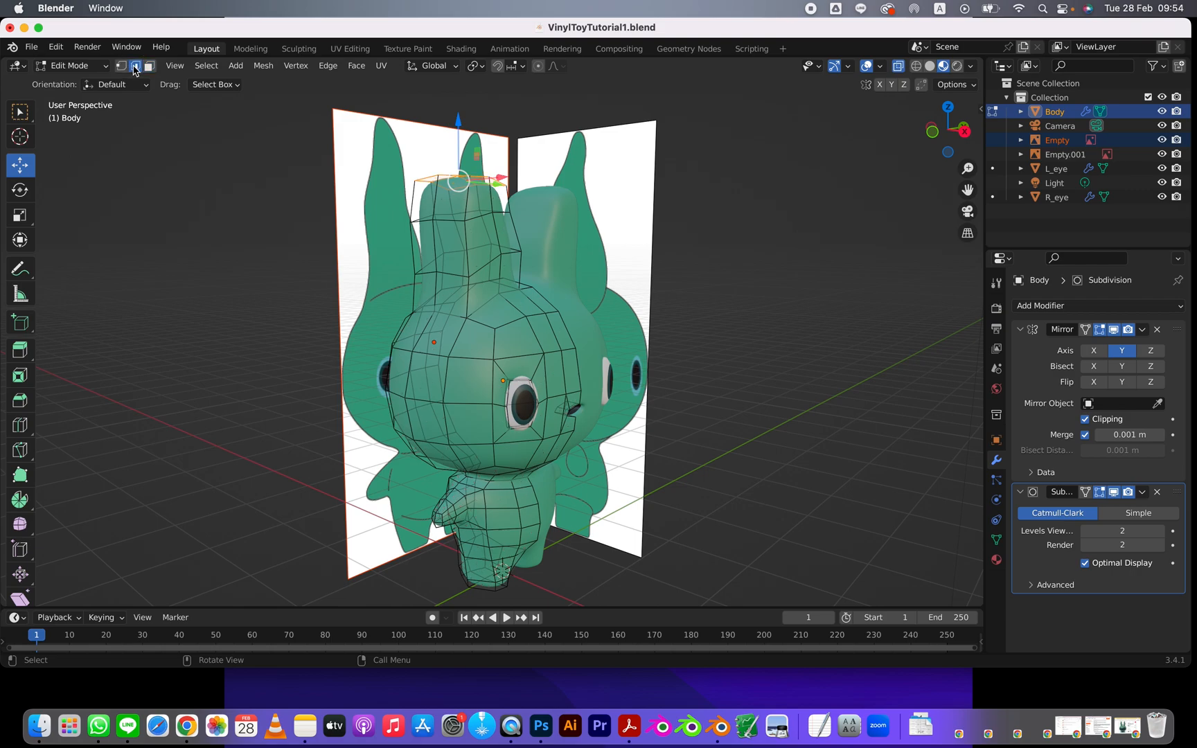
key(g)
click(465, 246)
shift+click(469, 250)
shift+click(470, 285)
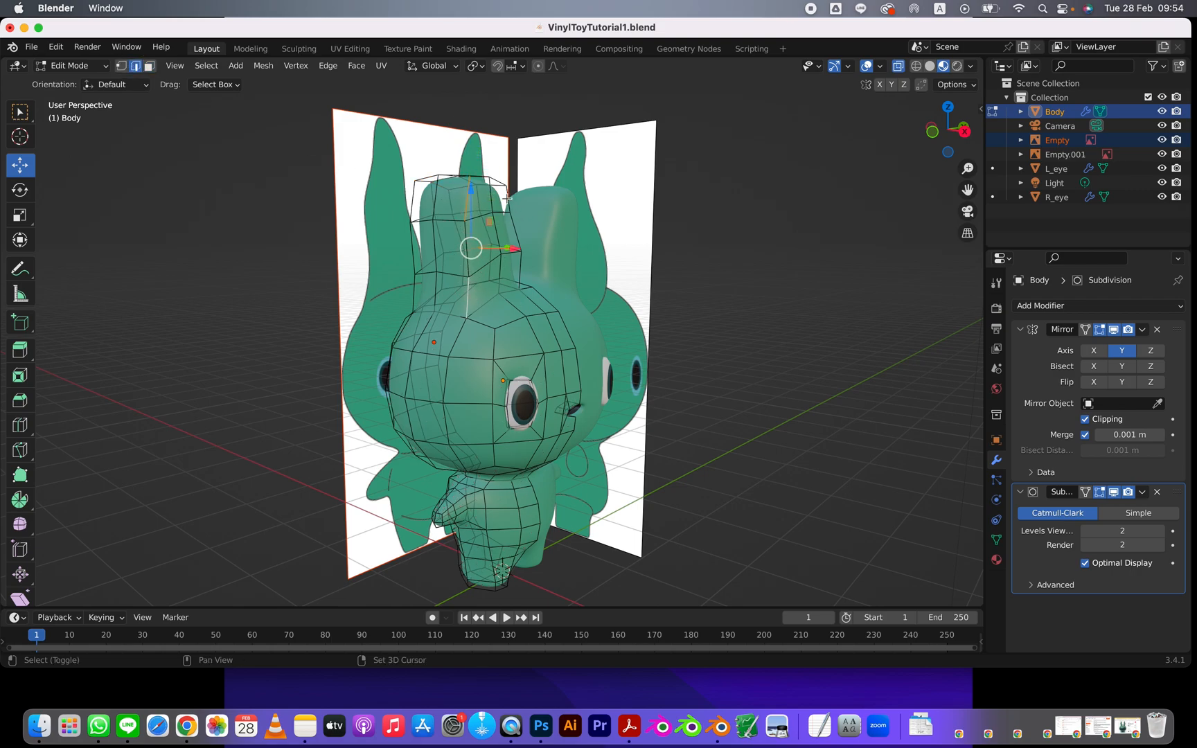
shift+click(519, 232)
shift+click(522, 268)
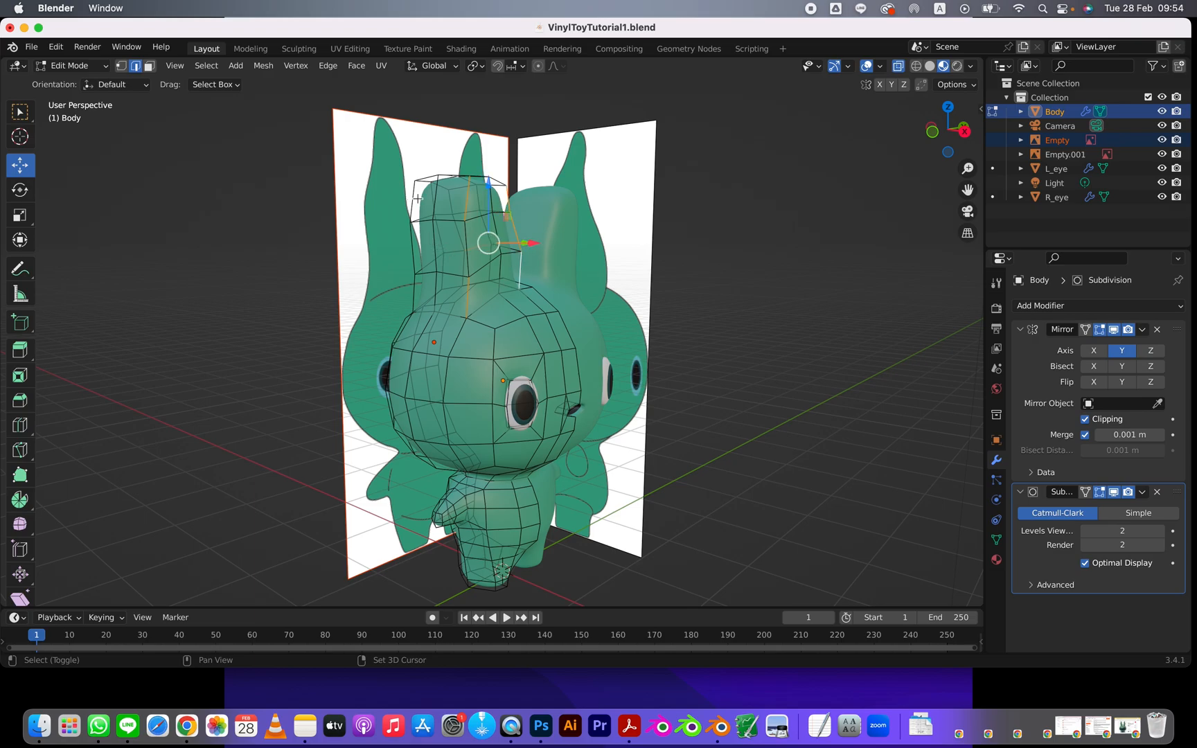
shift+click(413, 201)
shift+click(412, 256)
shift+click(413, 288)
Add the remaining vertical edges at the ear's inner back corner to the selection.
middle_drag(414, 289, 531, 309)
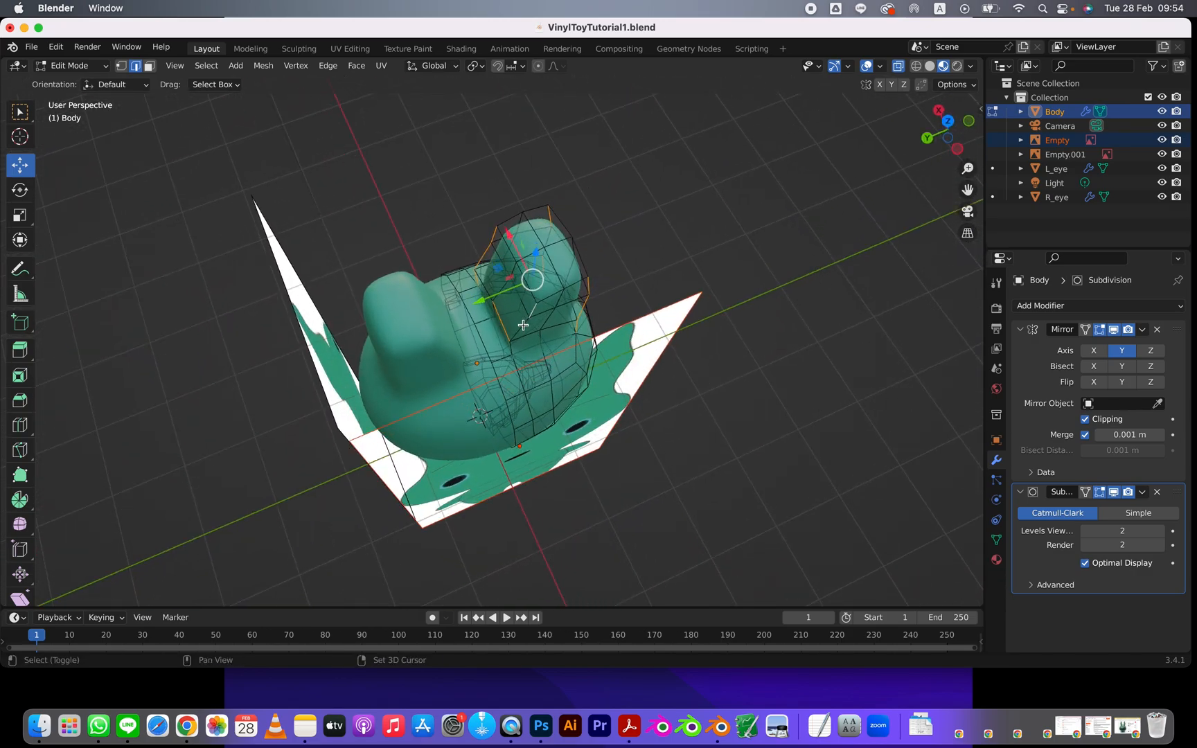
shift+click(511, 341)
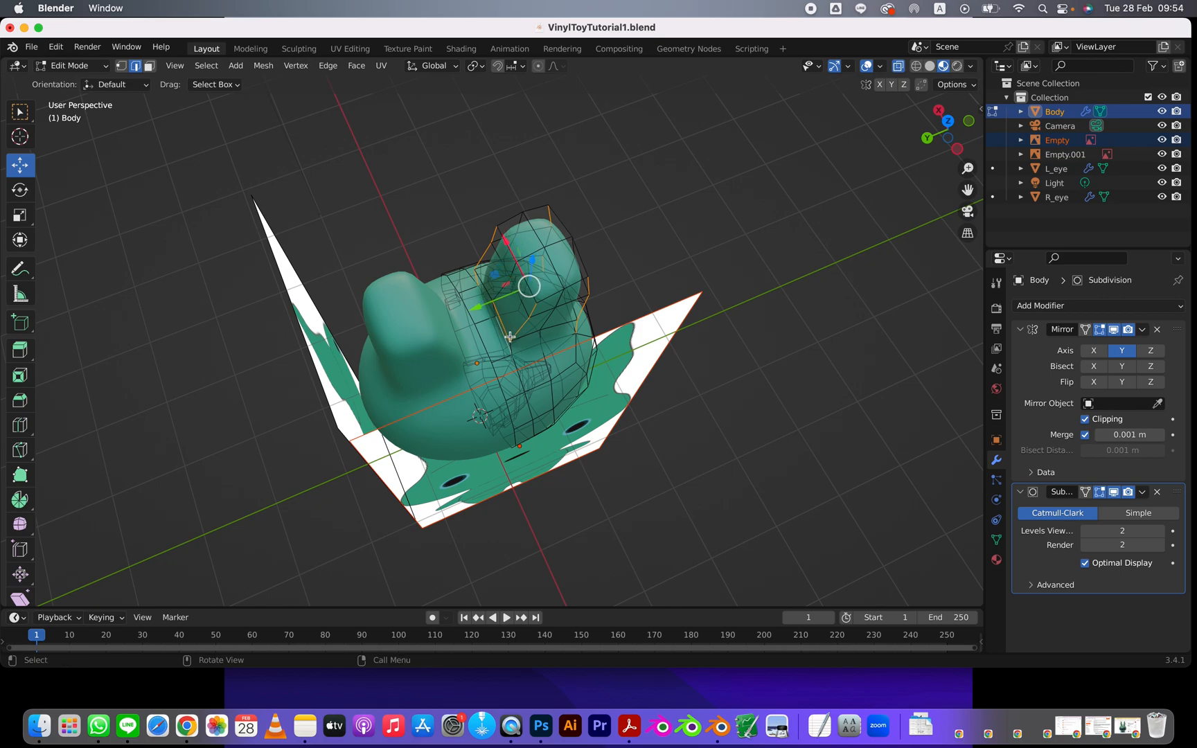
scroll(517, 340, up, 1)
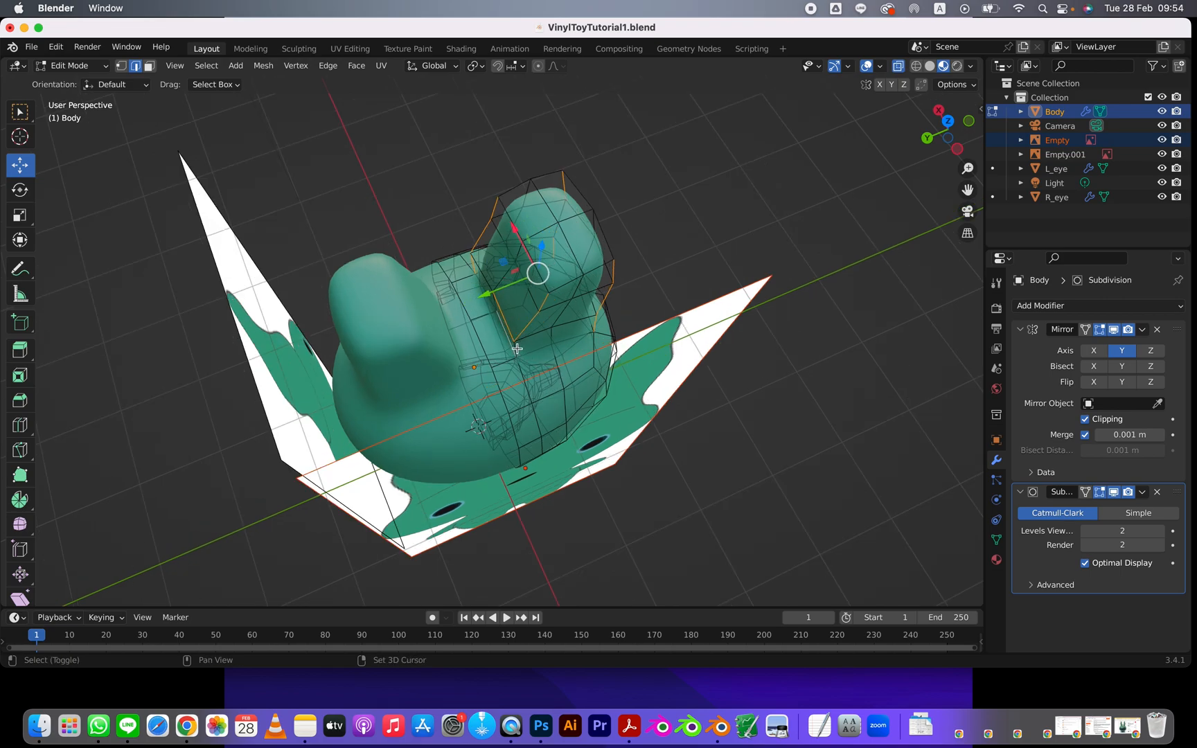
shift+click(505, 332)
middle_drag(504, 331, 471, 233)
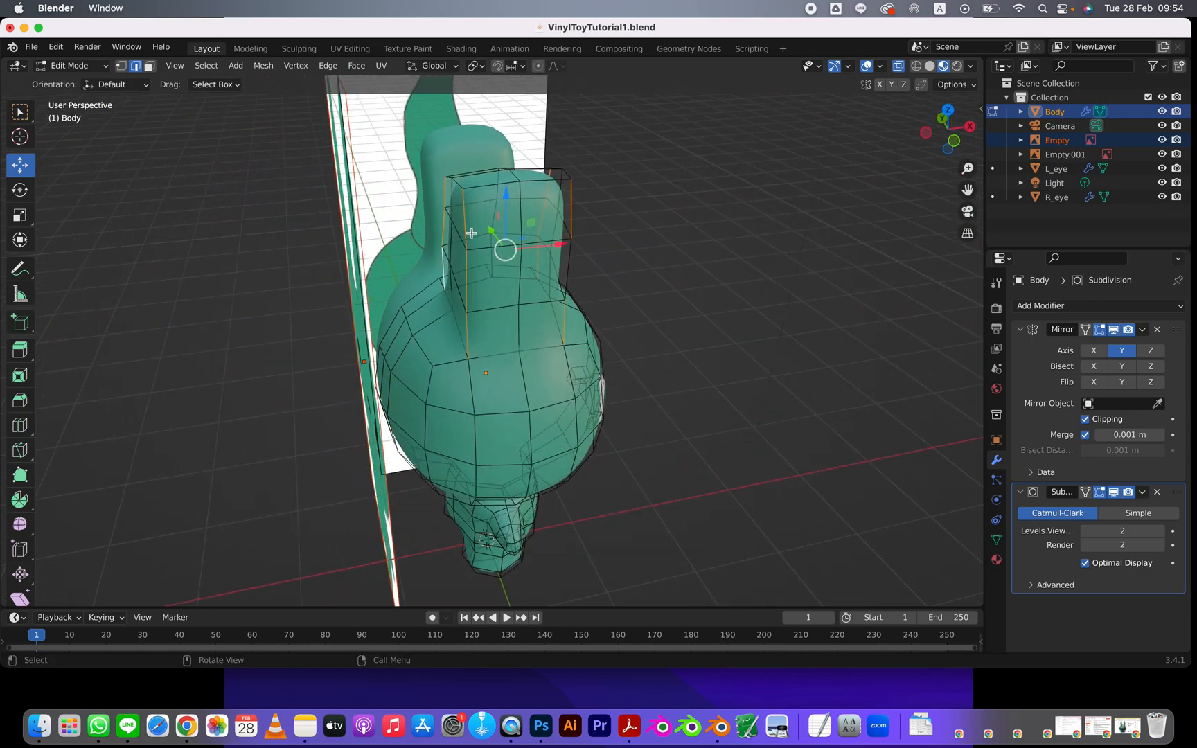
middle_drag(476, 341, 450, 195)
middle_drag(491, 290, 501, 322)
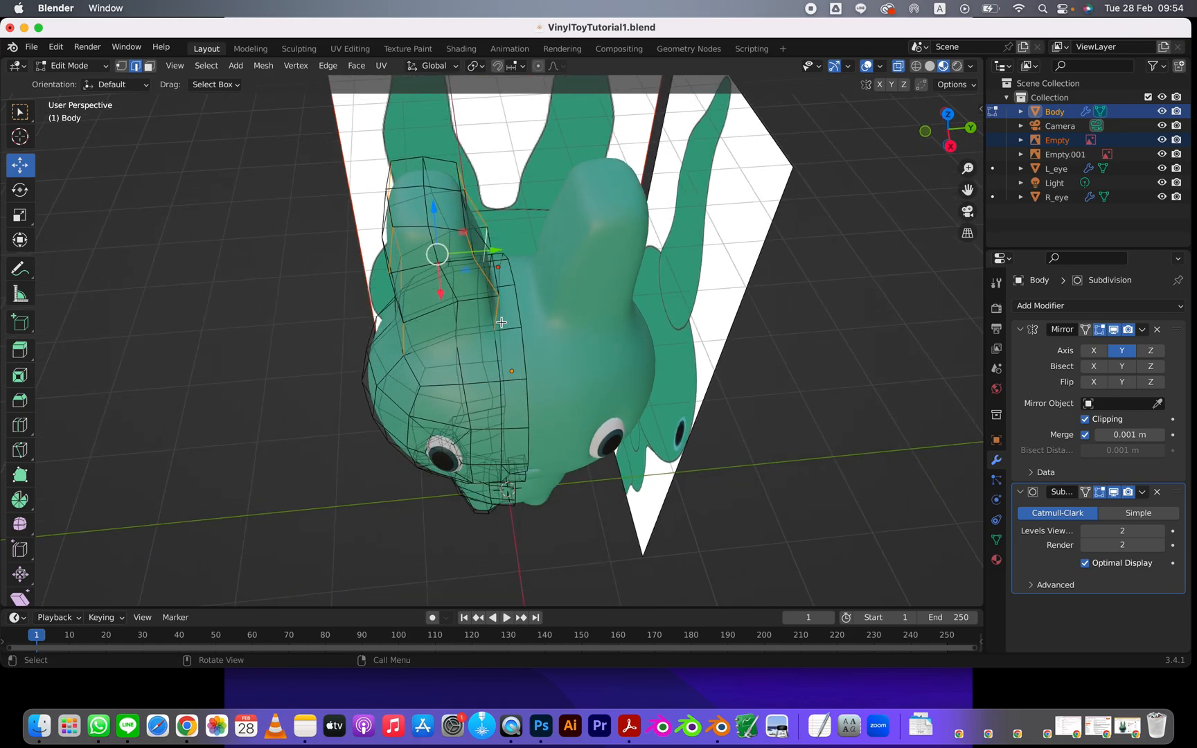
From the top view, scale the ear's corner edges to about 0.71 in X and Y to round the ear.
key(KP_7)
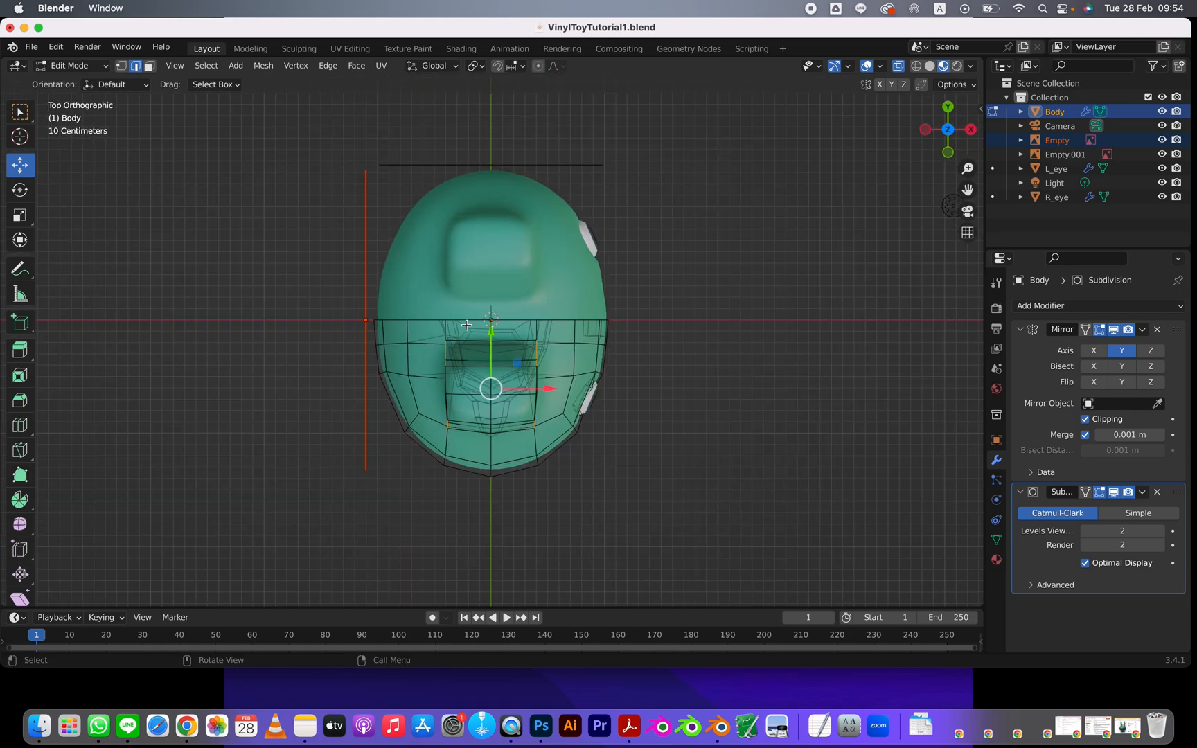
click(20, 215)
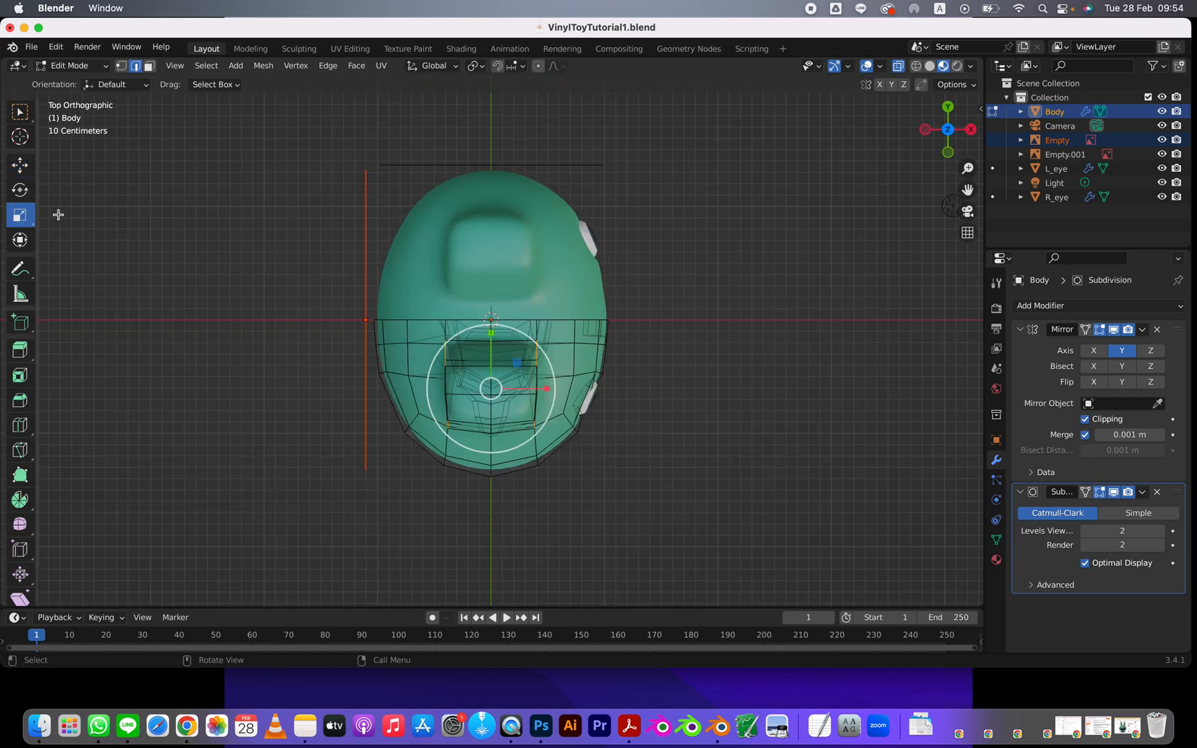
drag(514, 360, 502, 365)
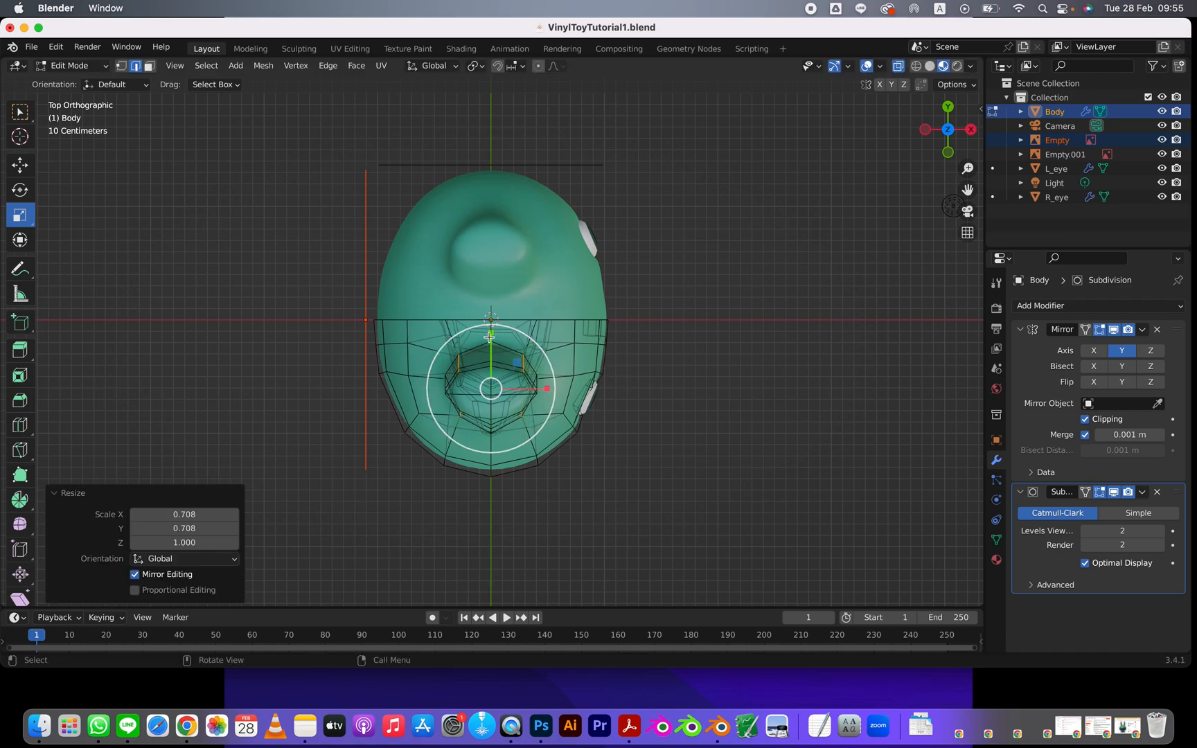
Scale the ear's selected vertical corner edges to about 1.017 in X and Y.
middle_drag(628, 428, 588, 332)
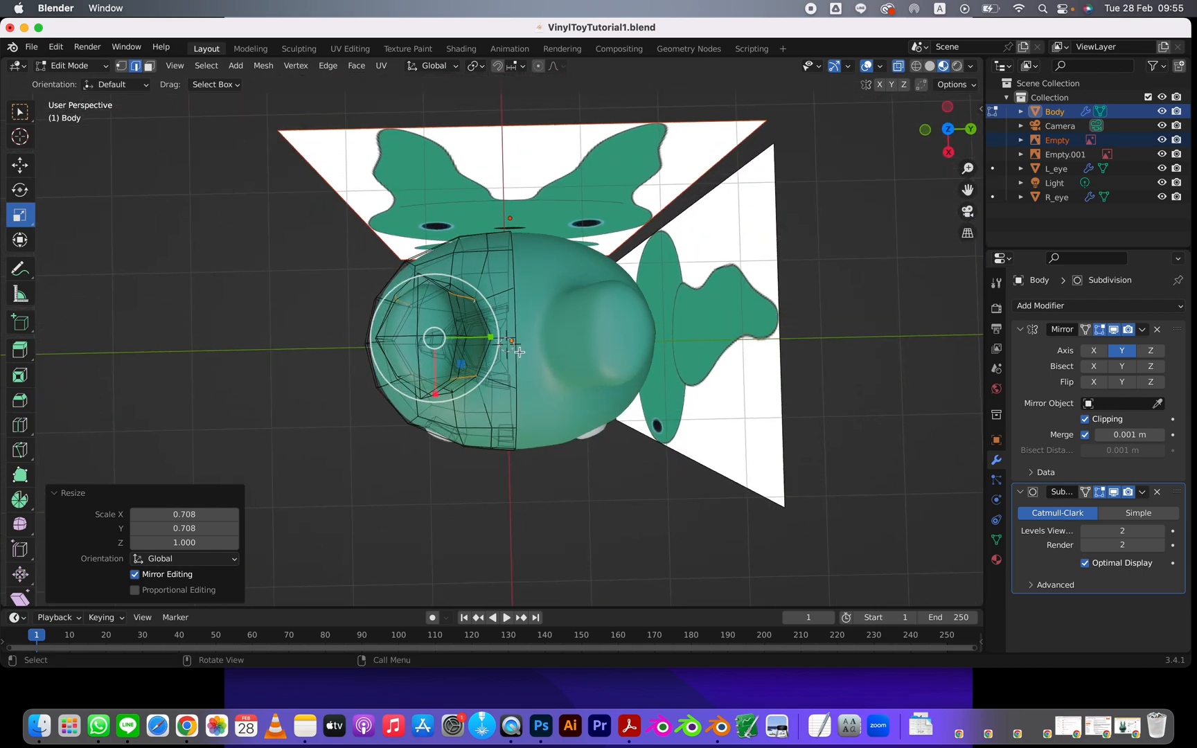
middle_drag(485, 339, 423, 299)
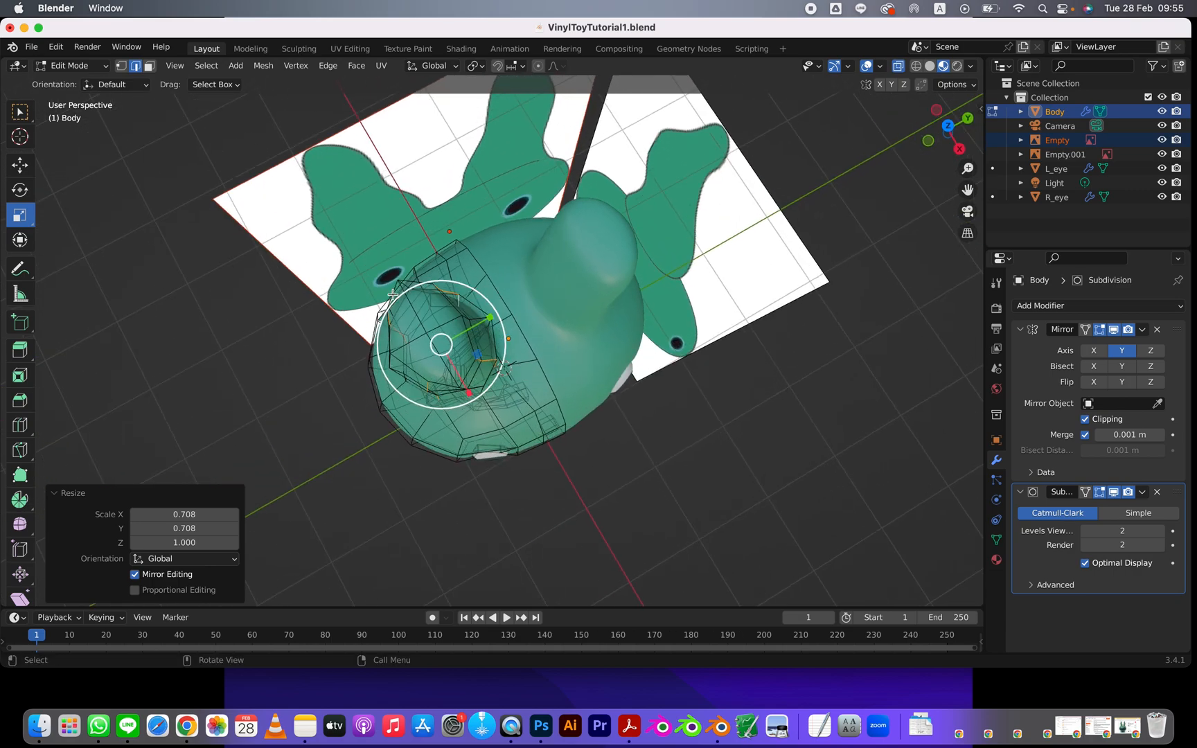
key(s)
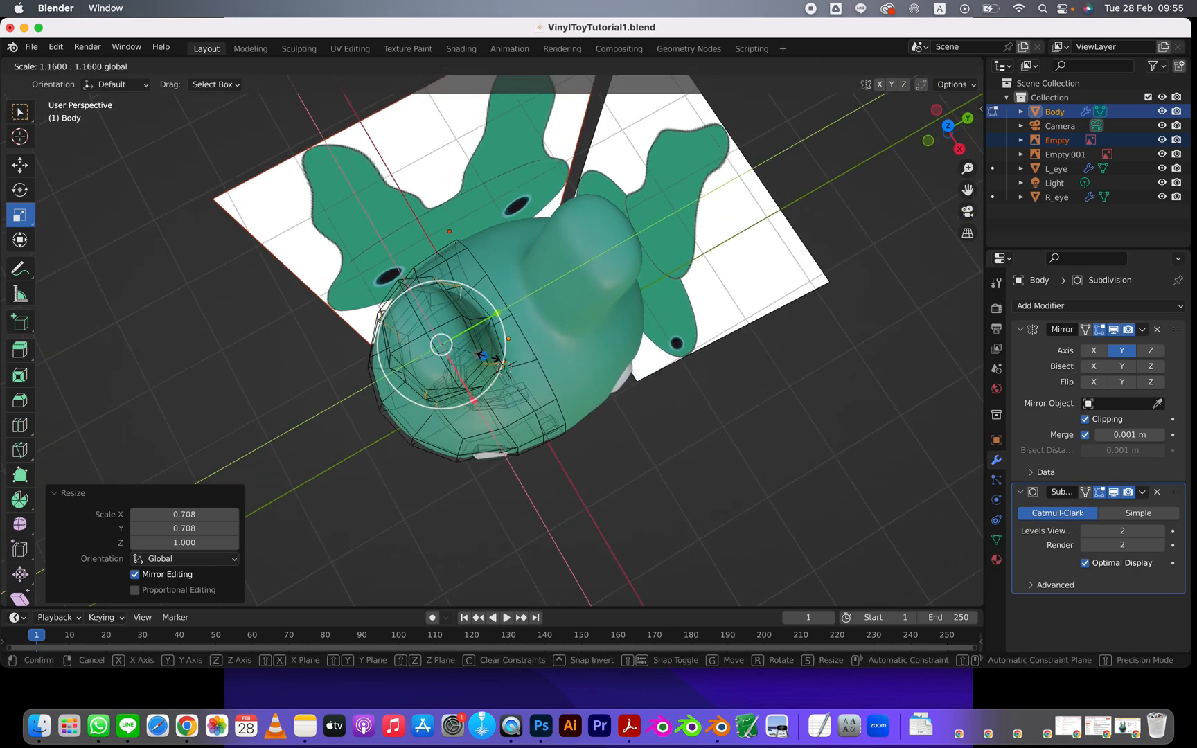
click(489, 357)
middle_drag(489, 356, 602, 288)
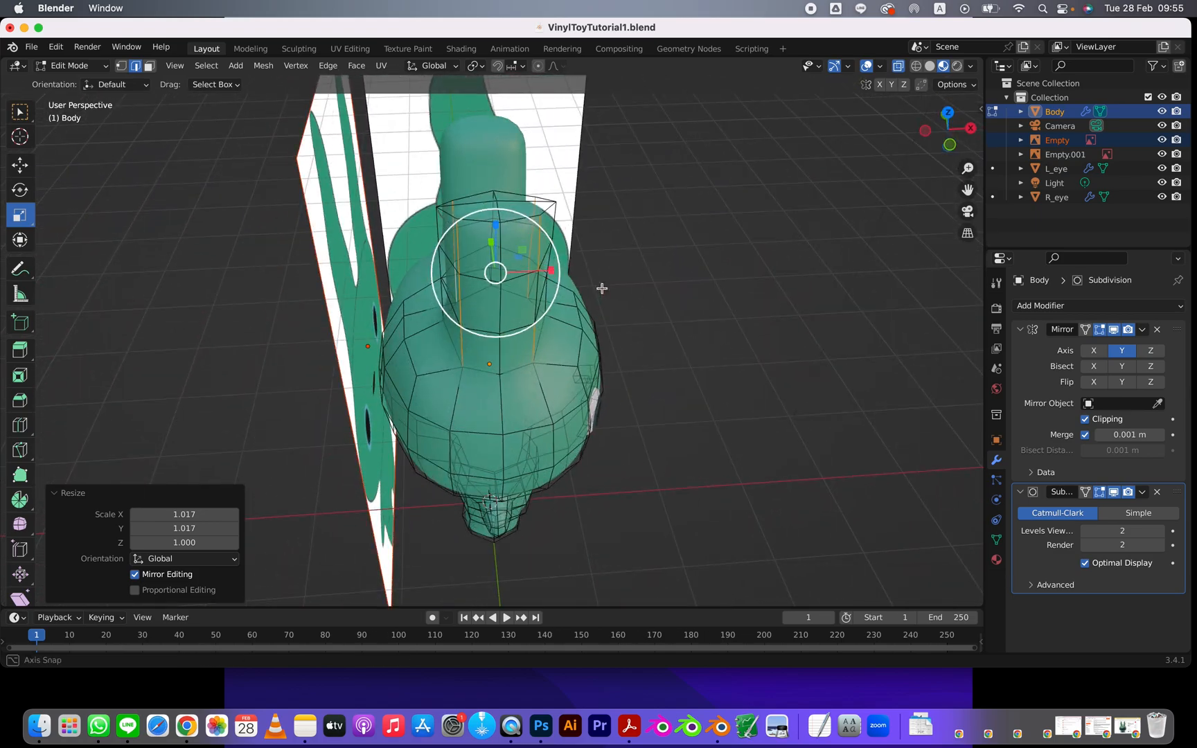
Select the vertical corner edges at the ear's upper end and scale them slightly inward along X.
click(602, 288)
middle_drag(690, 390, 592, 315)
shift+click(501, 321)
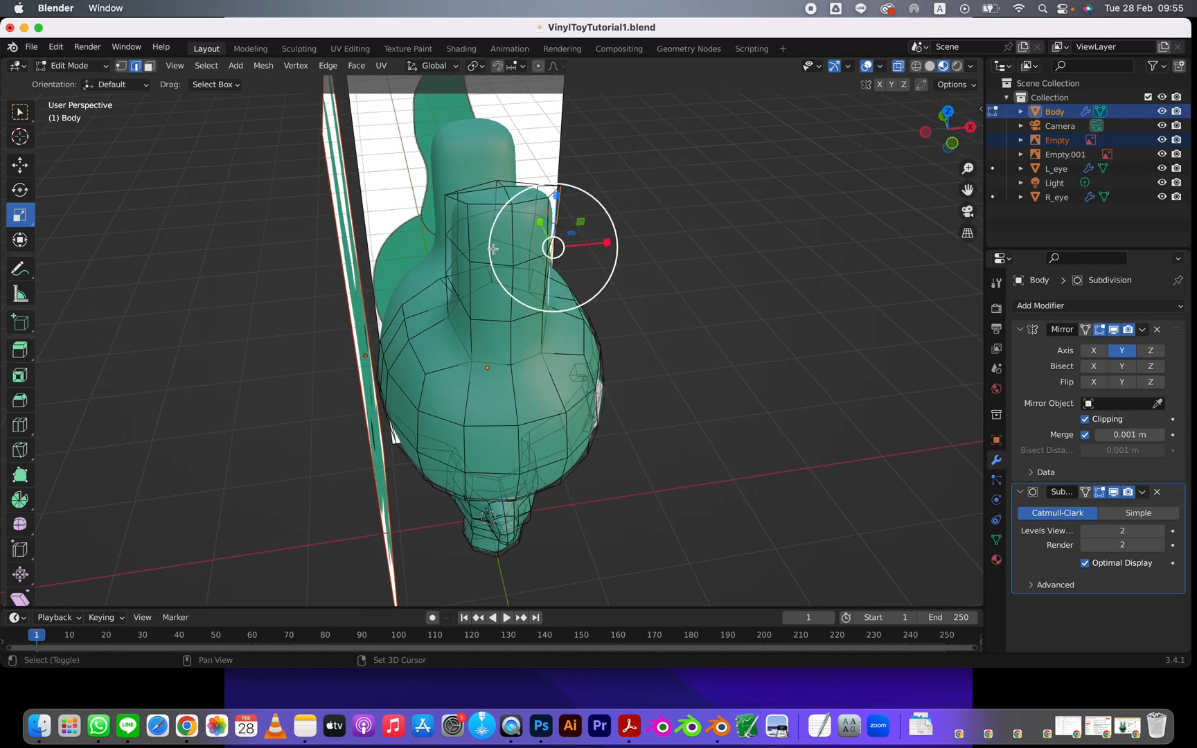
shift+click(445, 217)
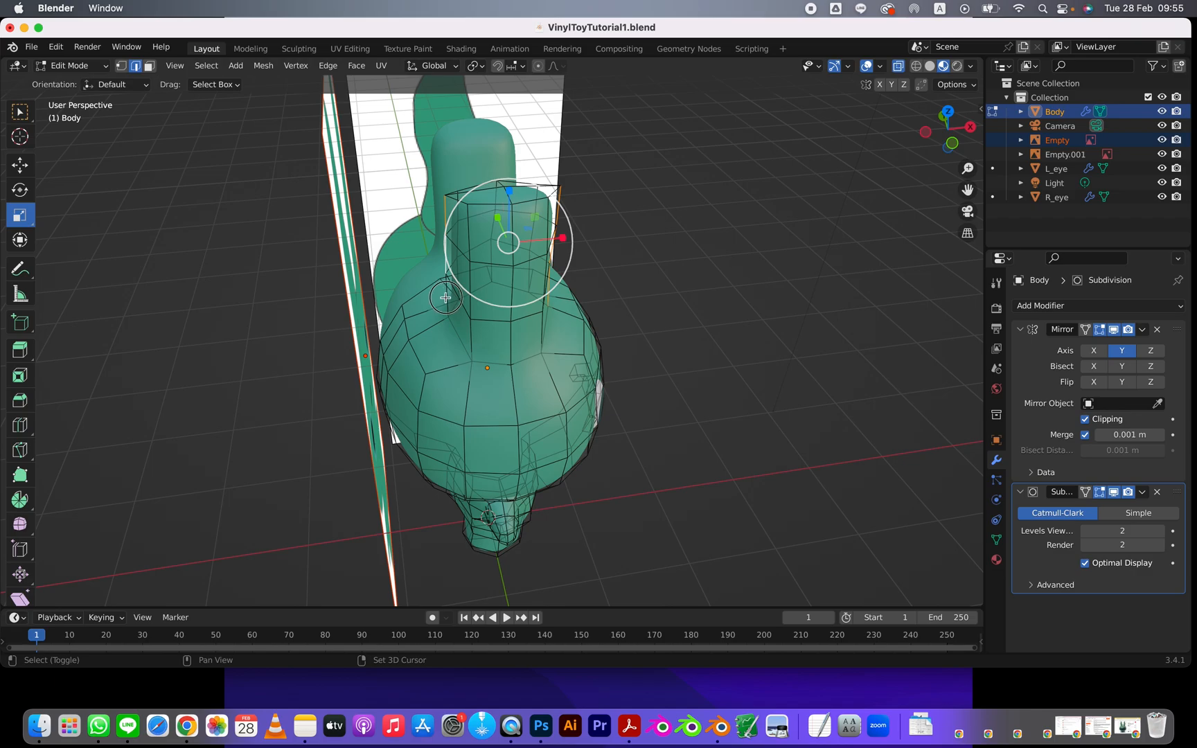
drag(553, 248, 548, 253)
In face selection, select the ear's end faces and scale them to about 0.71 along X.
middle_drag(663, 259, 625, 275)
click(149, 66)
click(467, 215)
key(Tab)
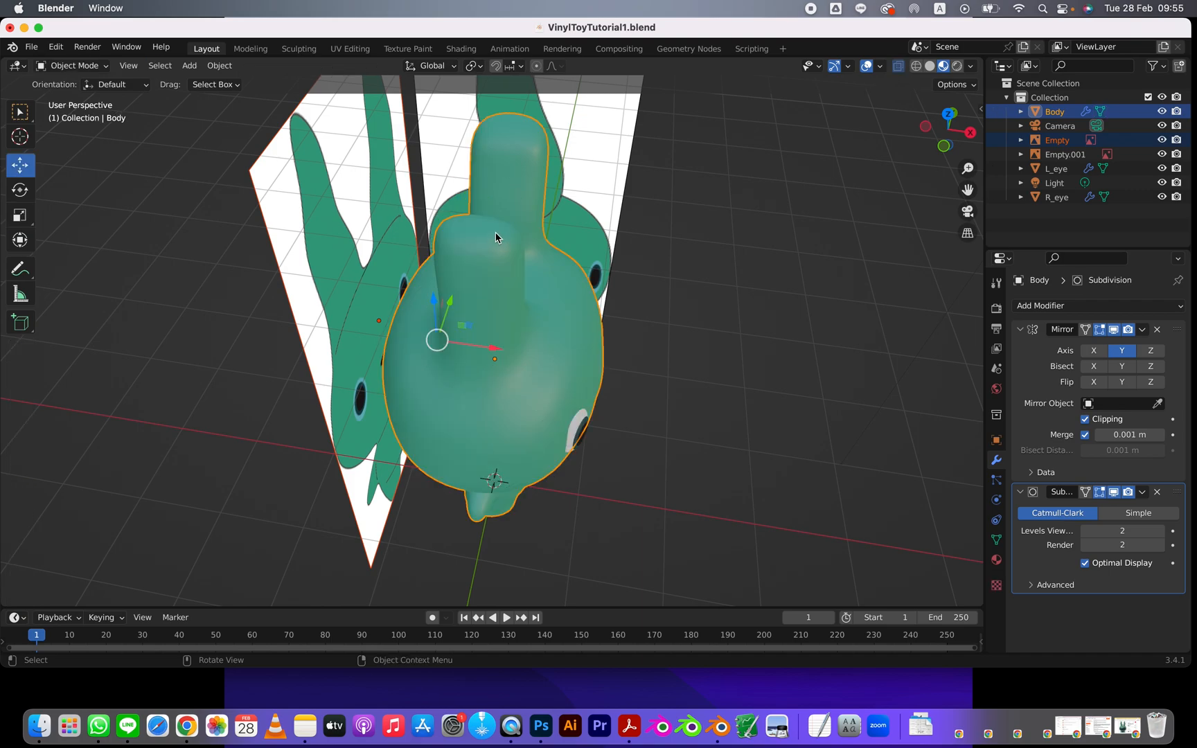
key(Tab)
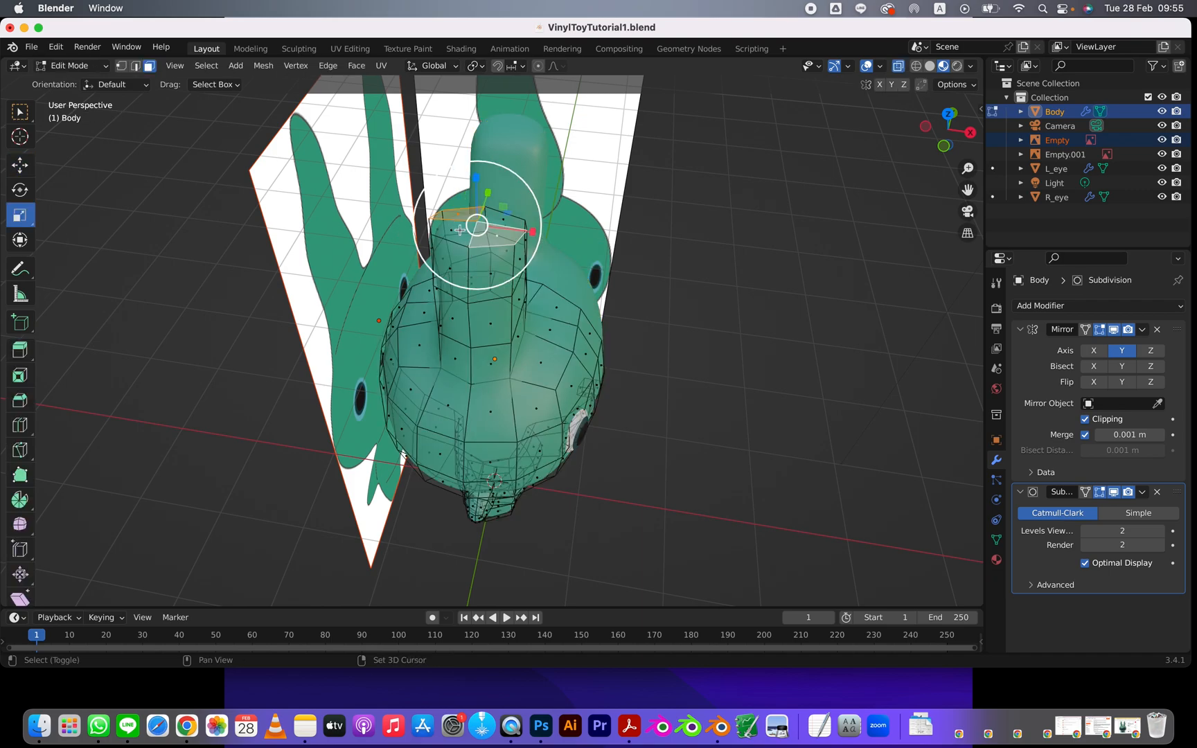
drag(521, 230, 516, 233)
middle_drag(518, 276, 558, 329)
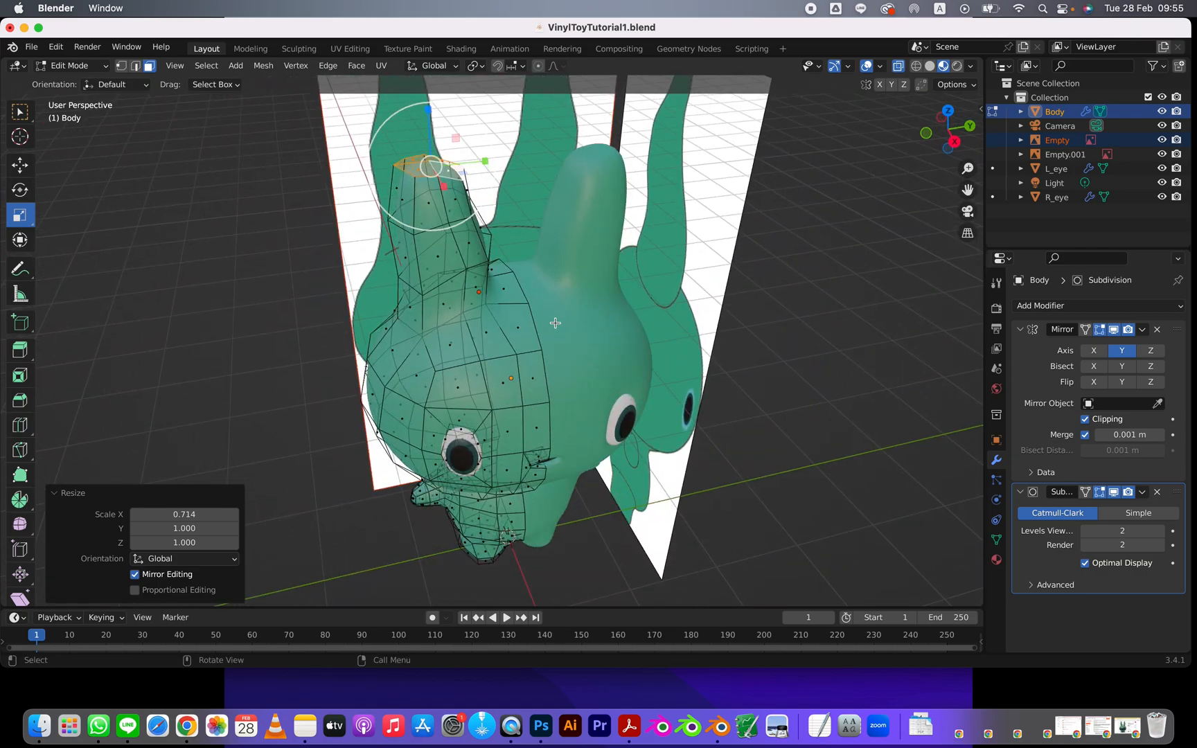
From the right view, extrude the ear's end faces by about 0.27 m and scale them to about 0.77.
key(KP_3)
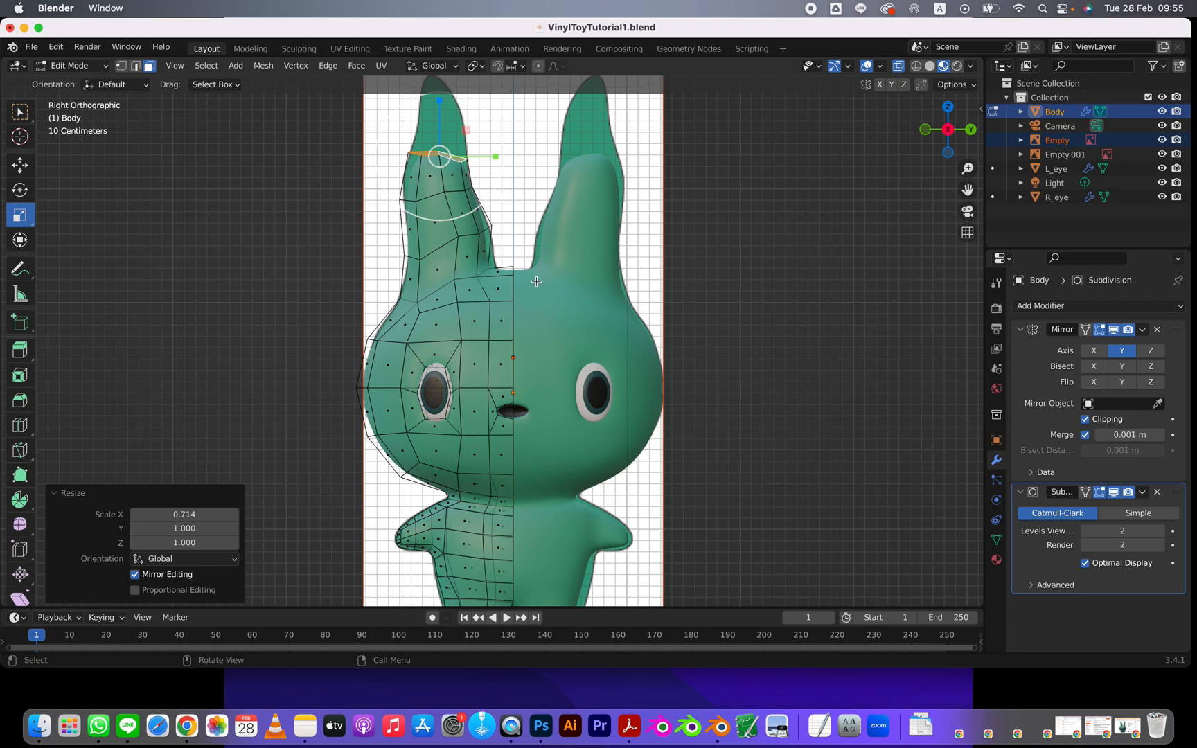
shift+middle_drag(536, 280, 543, 380)
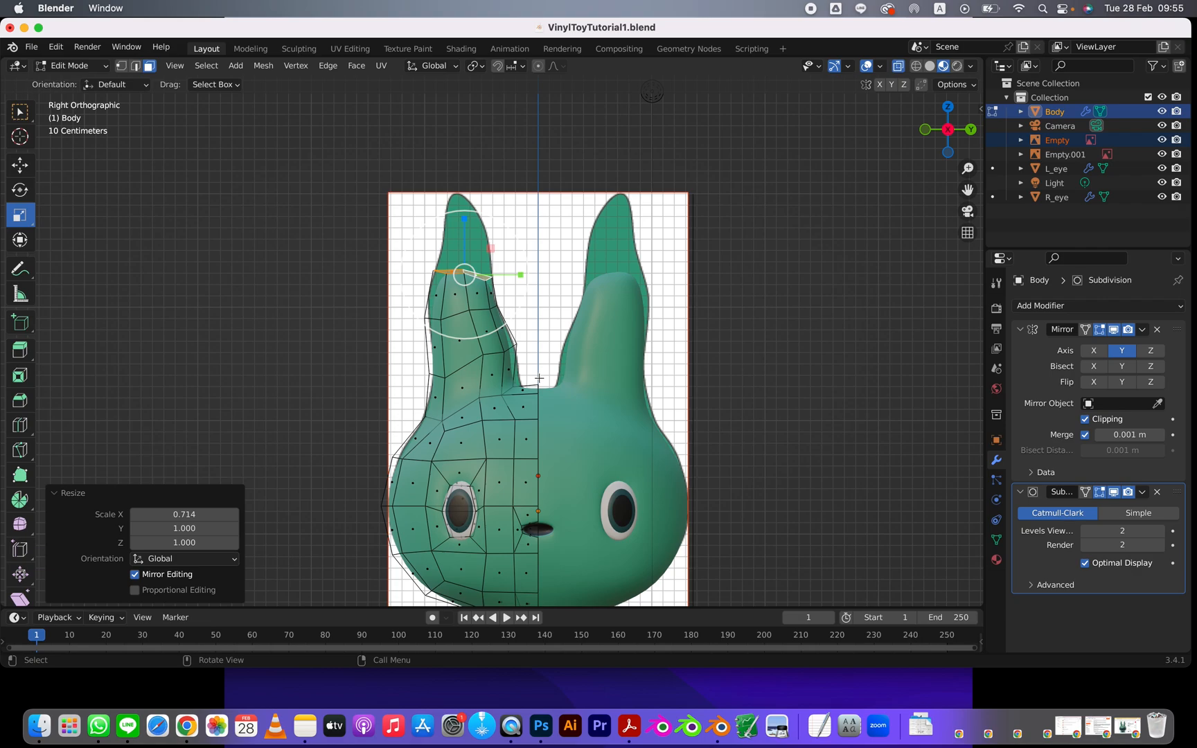
key(e)
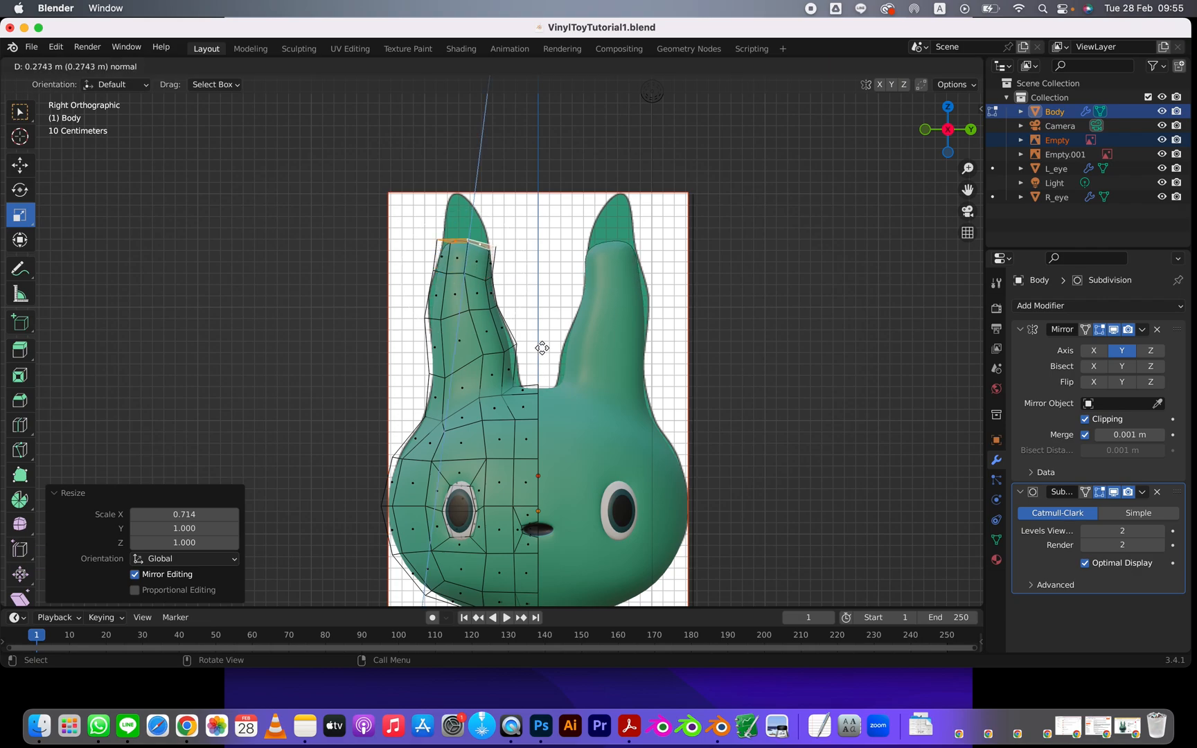
click(542, 348)
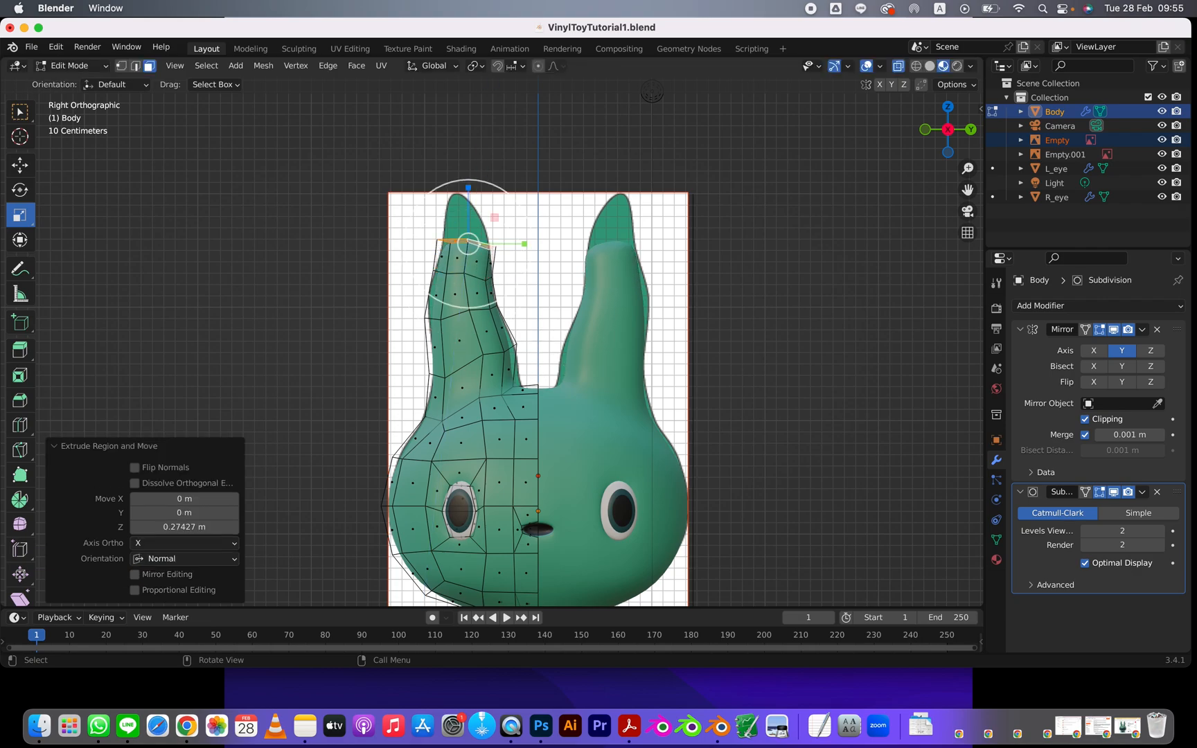
key(s)
click(537, 341)
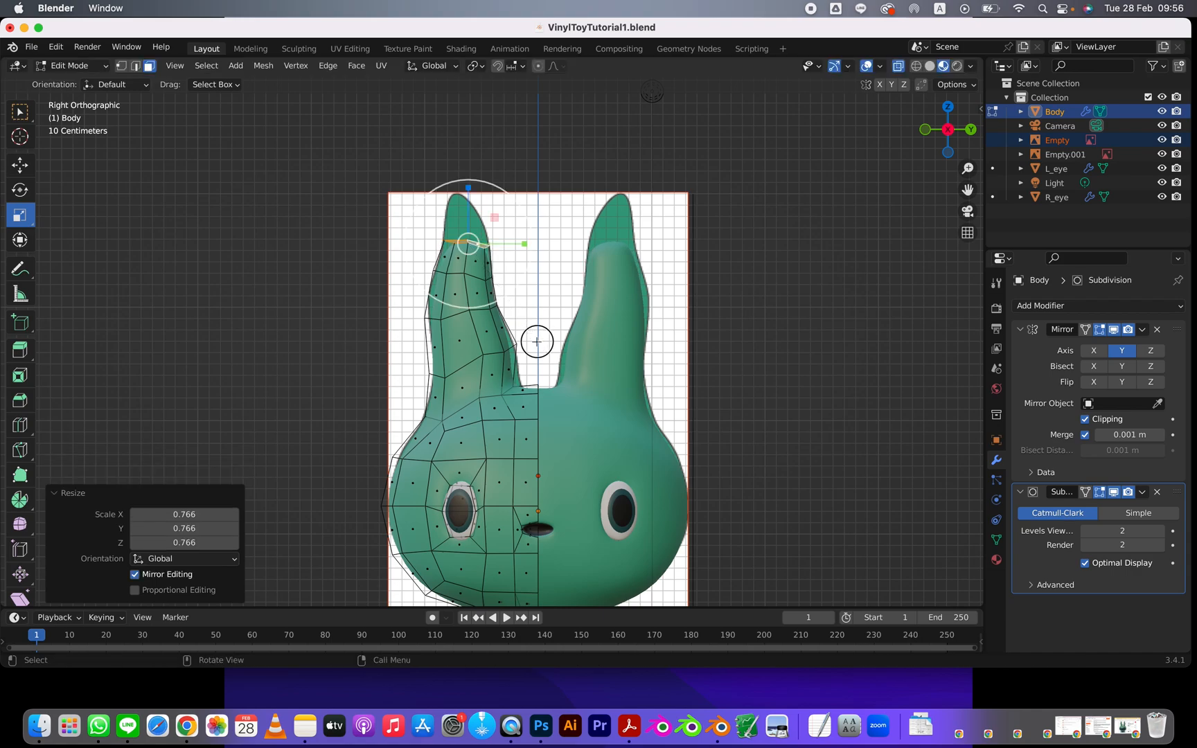
Flatten the ear's end faces by scaling them to about 0.56 in Z.
key(s)
key(z)
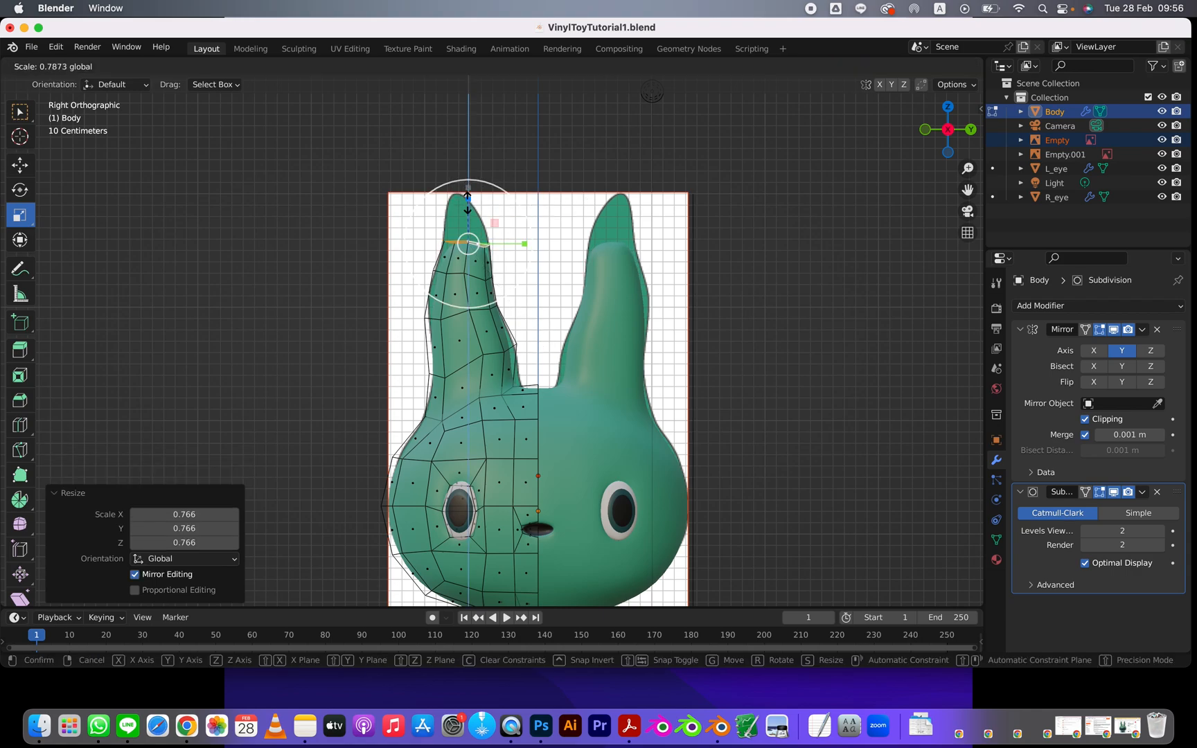
click(468, 213)
Extrude the ear's end by about 0.23 m, shift it about -0.05 m in Y and scale it to about 0.78.
key(e)
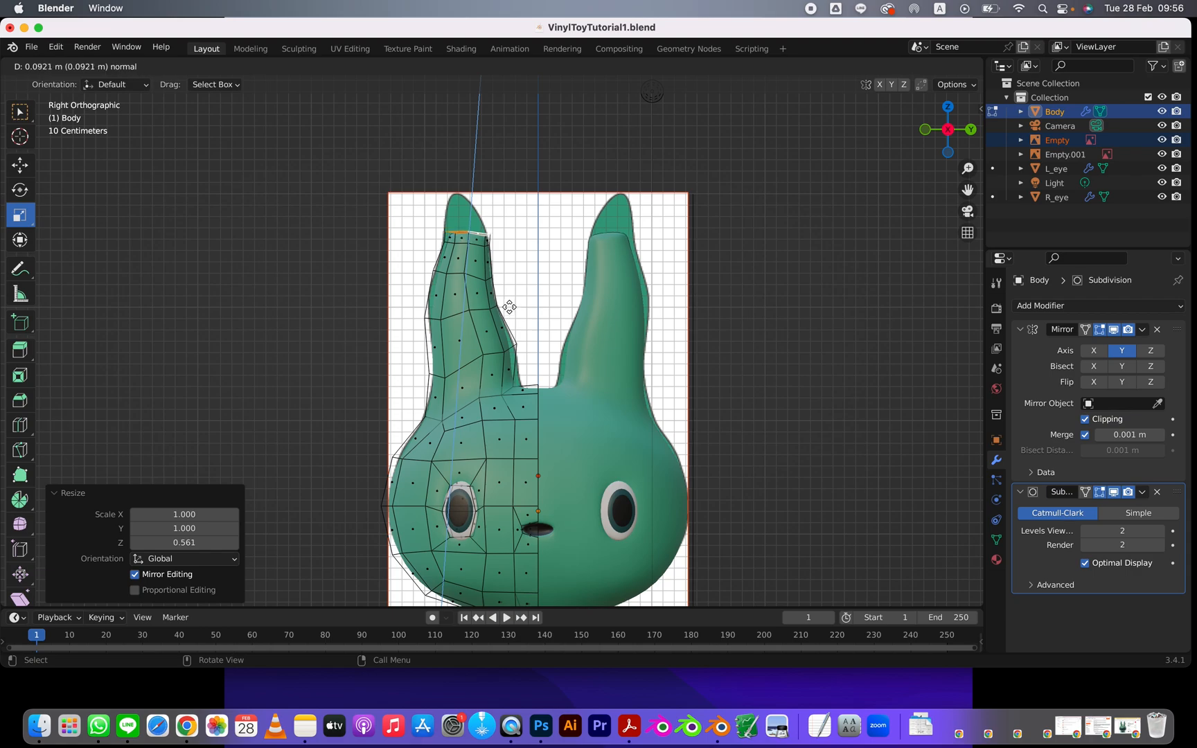
click(507, 294)
click(19, 164)
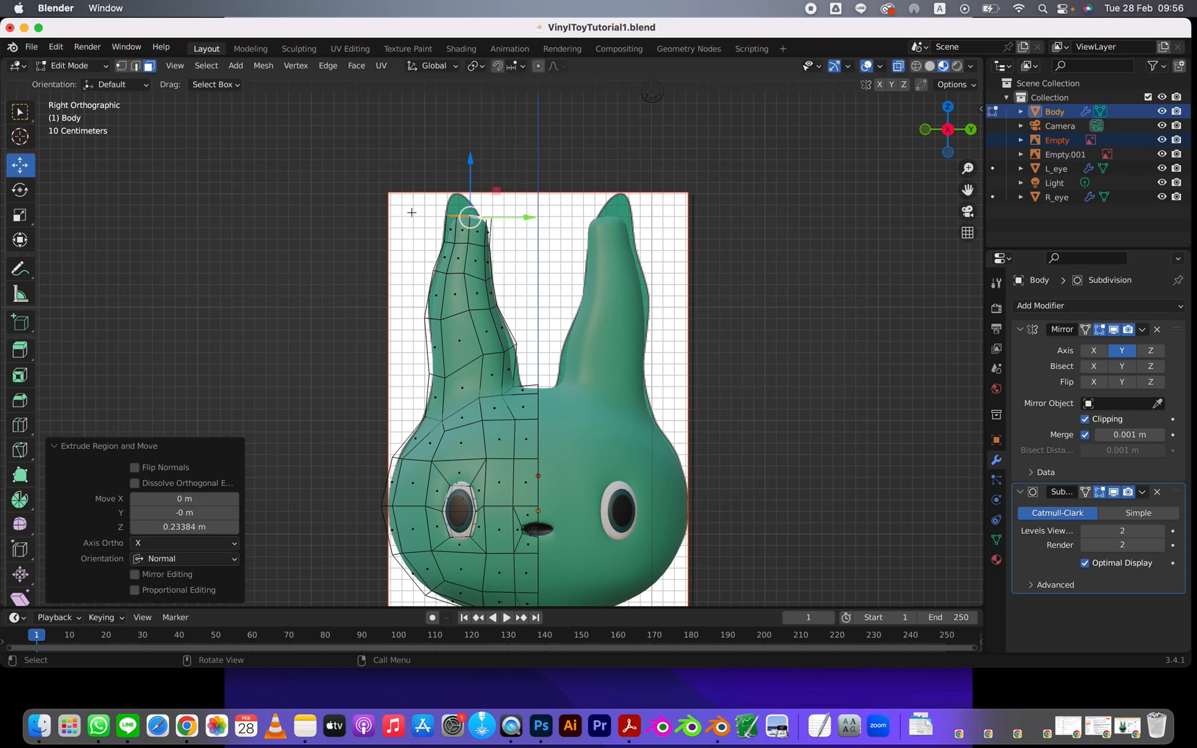
drag(518, 214, 521, 217)
key(s)
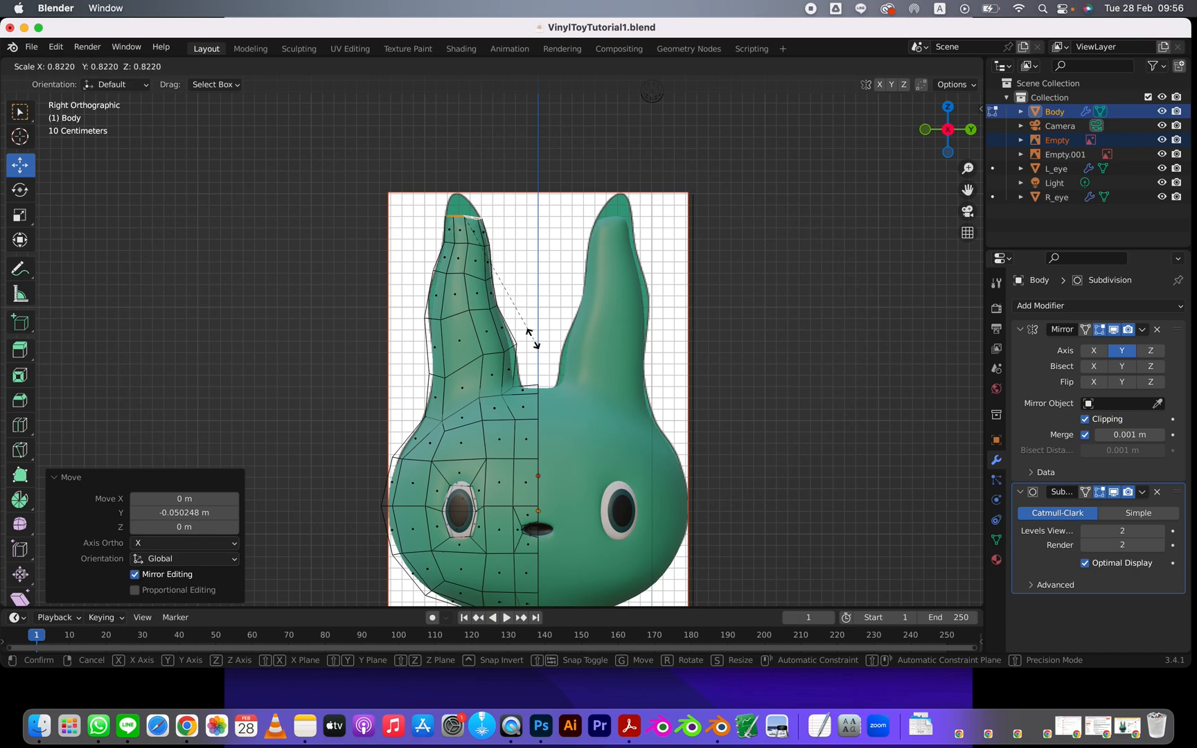
click(528, 335)
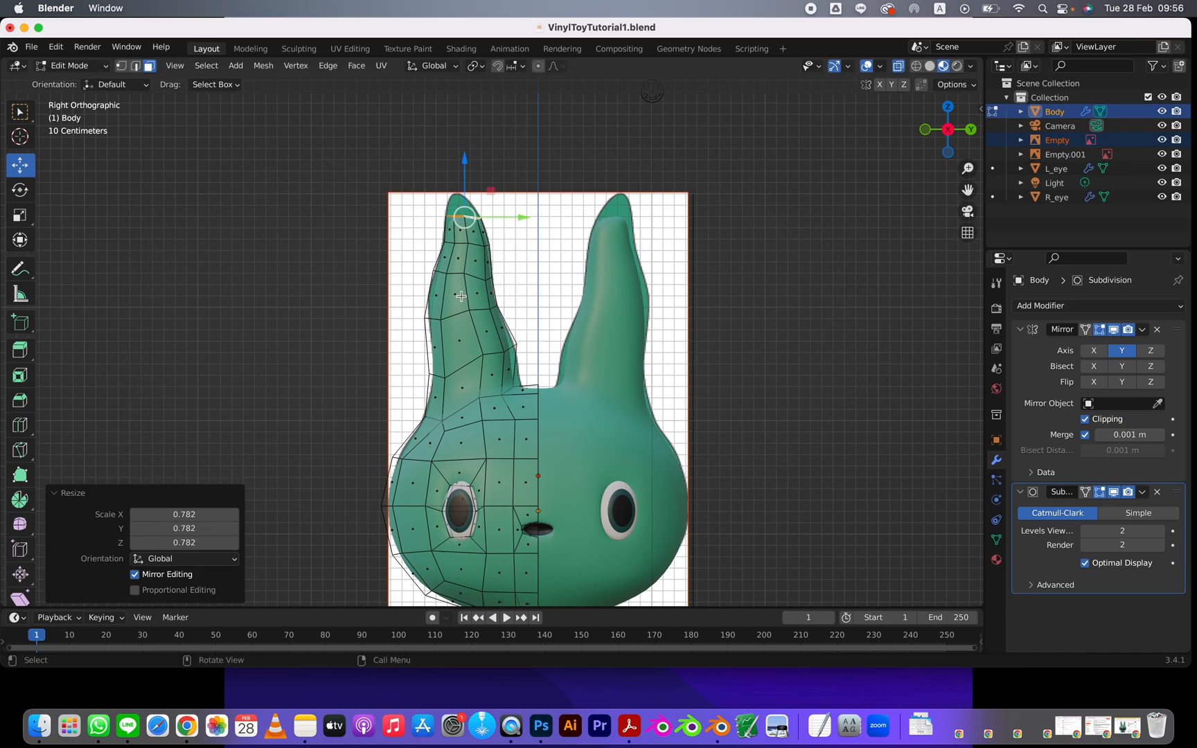
Extrude the ear tip by about 0.21 m to the reference top, shift it about -0.06 m in Y and scale it to about 0.45.
key(g)
key(z)
key(z)
click(457, 271)
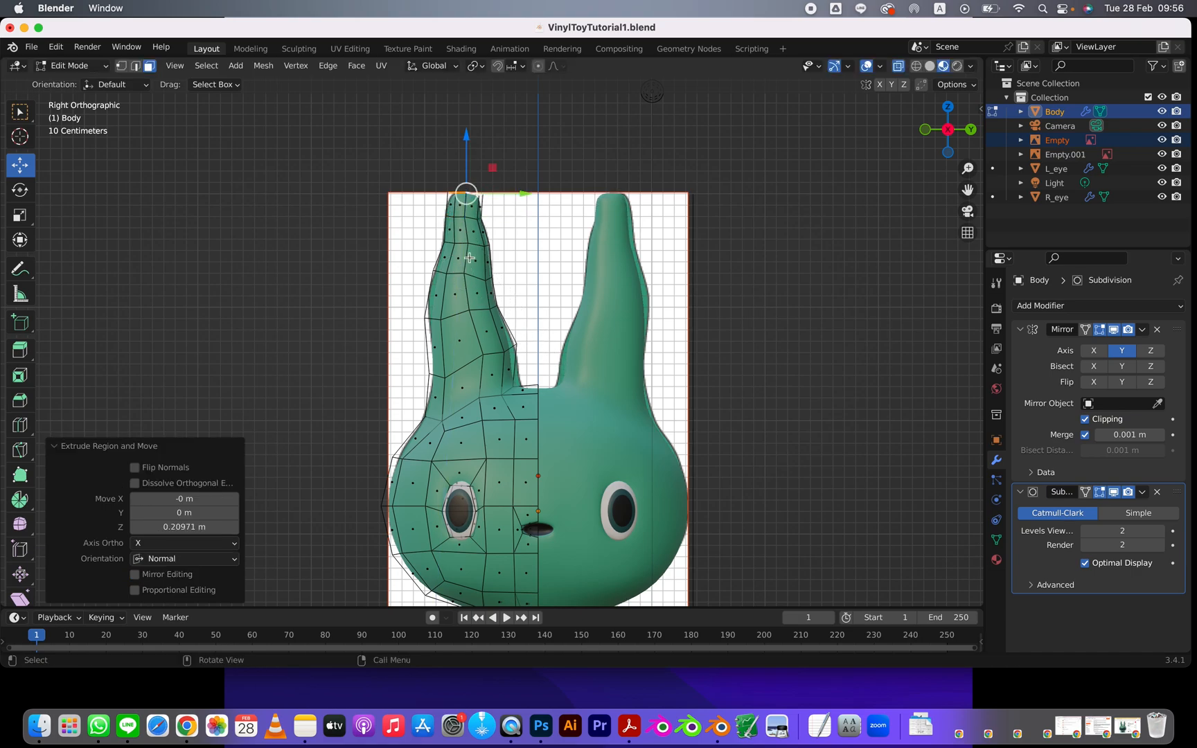
drag(516, 190, 510, 192)
key(s)
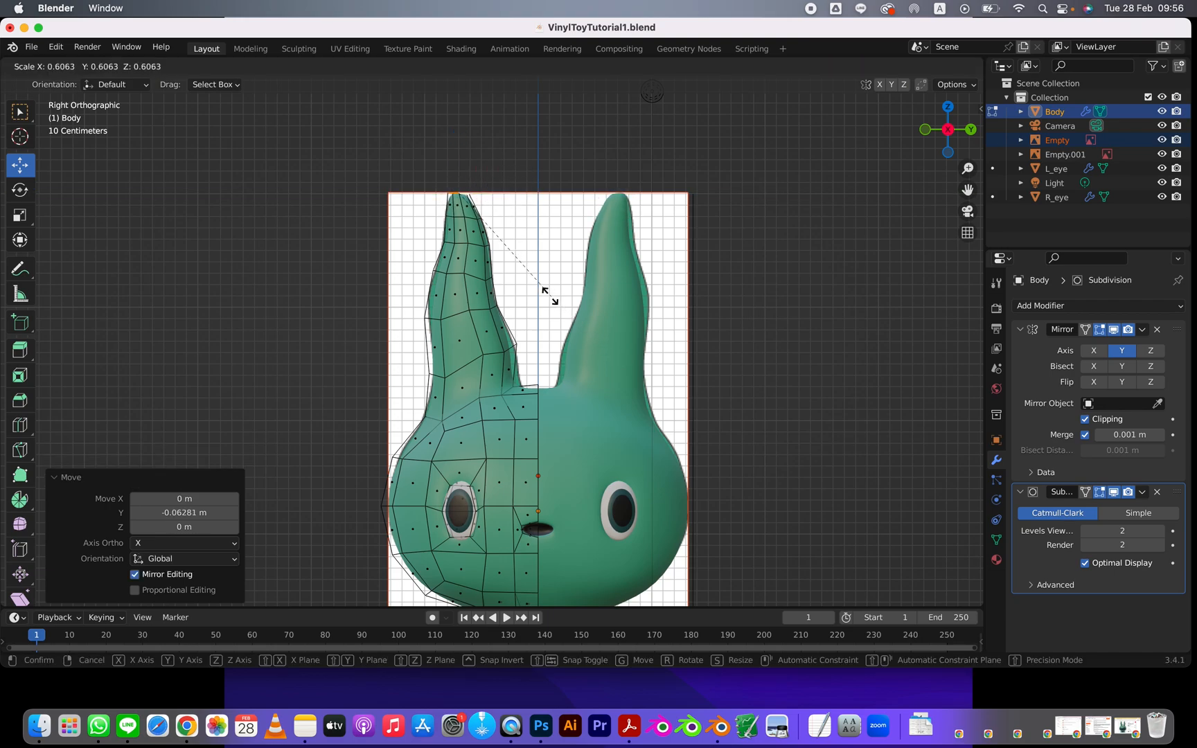
click(525, 271)
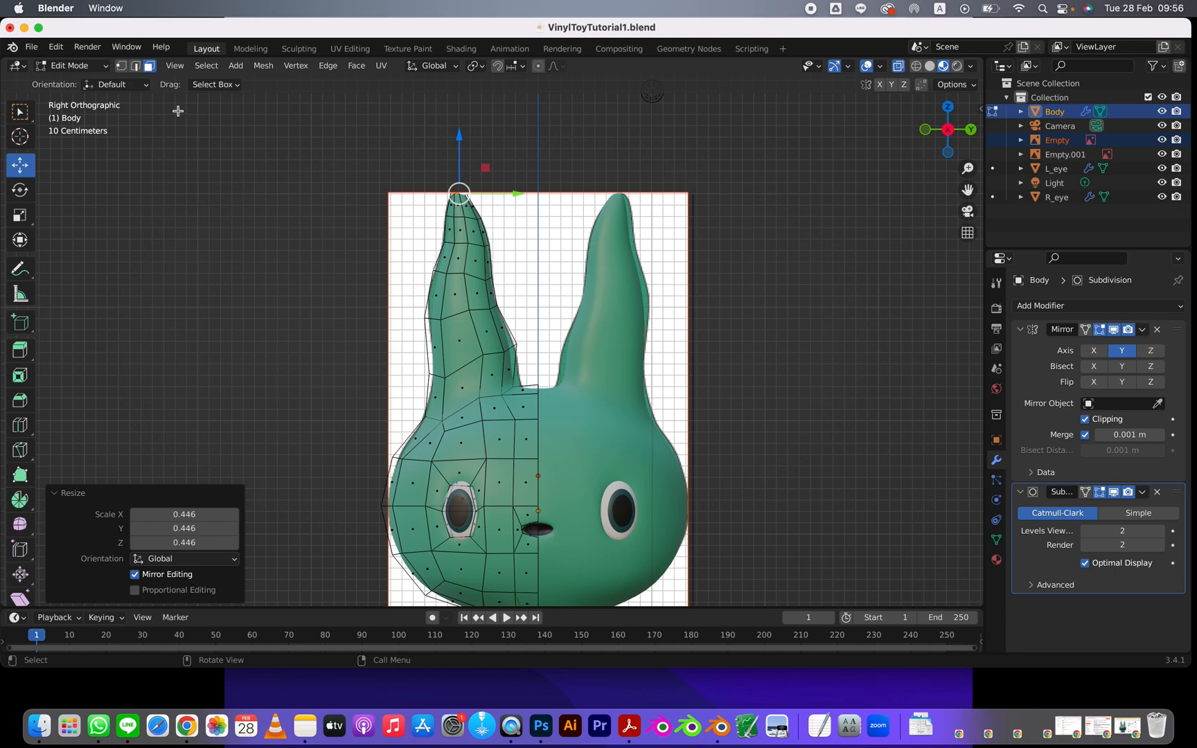
In vertex selection with solid shading, adjust the inner ear vertices and lower the head's centre vertices between the ears to the reference outline.
click(121, 66)
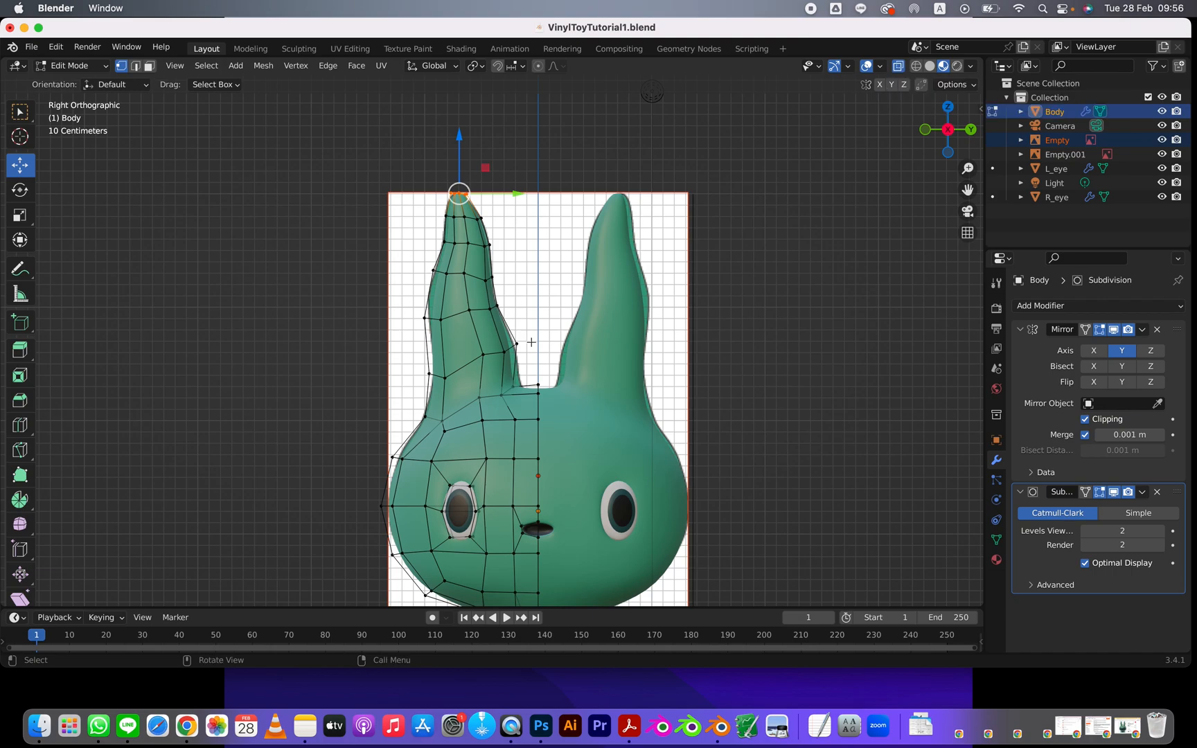
click(930, 66)
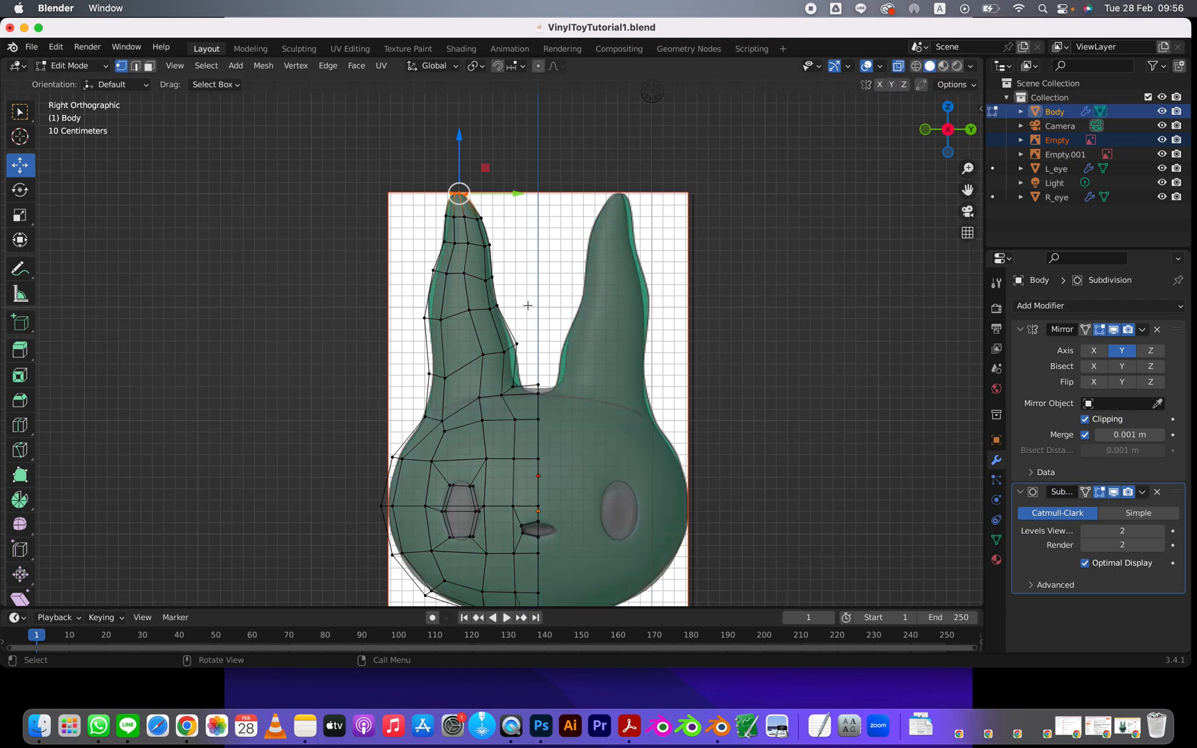
drag(515, 343, 539, 396)
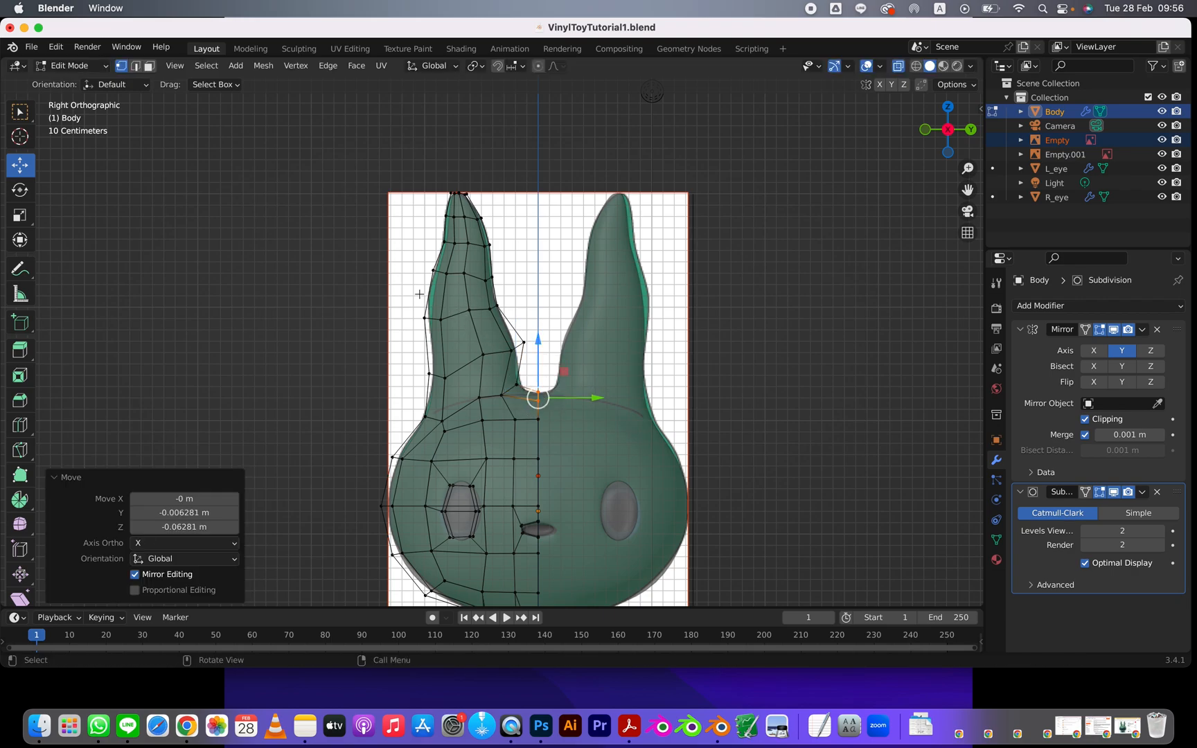
Move the vertices on the ear's outer side about -0.025 m in Y to match the reference outline.
drag(436, 270, 433, 320)
click(431, 319)
middle_drag(433, 320, 547, 341)
key(KP_1)
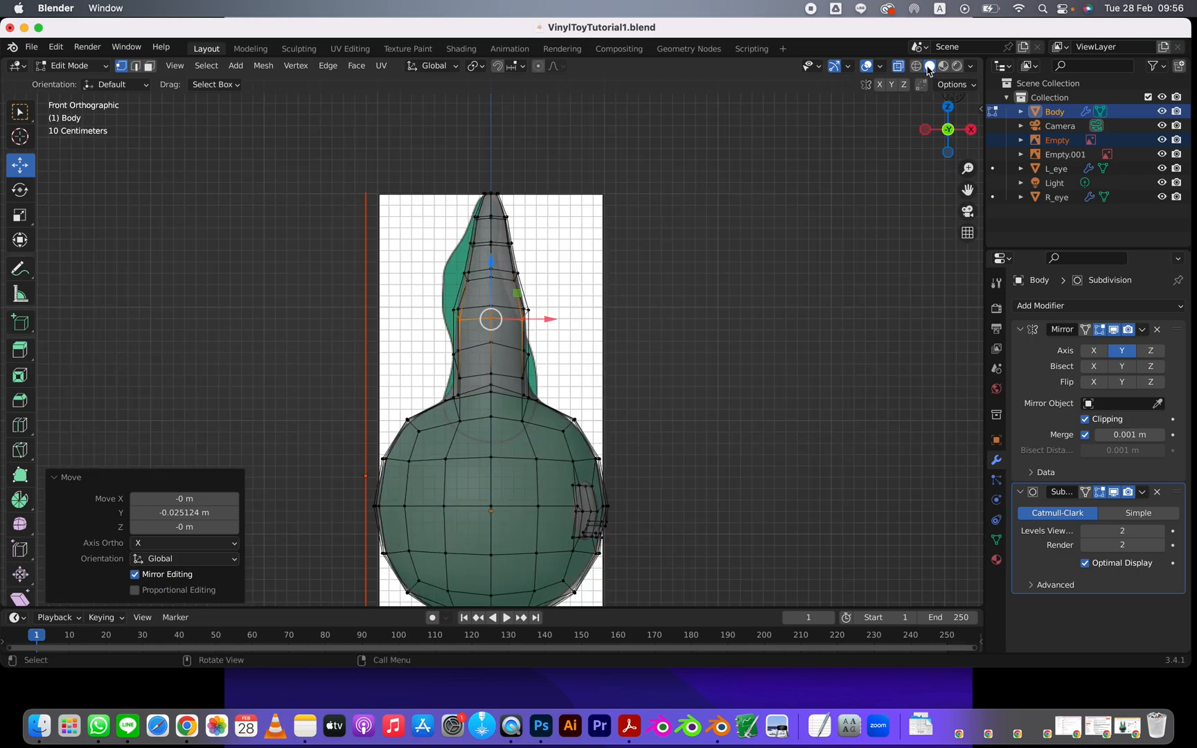
Turn off X-ray, return to Object Mode and show the bunny in Material Preview shading.
click(895, 70)
middle_drag(762, 309, 645, 322)
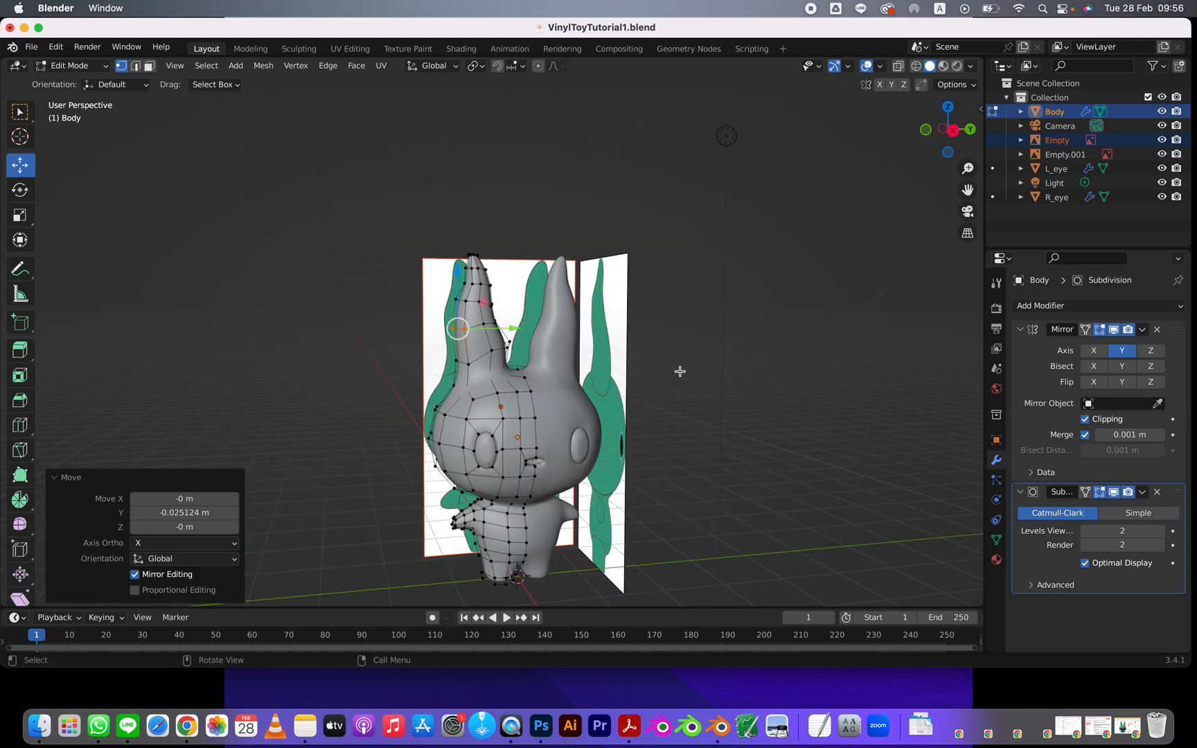
middle_drag(680, 371, 646, 368)
key(Tab)
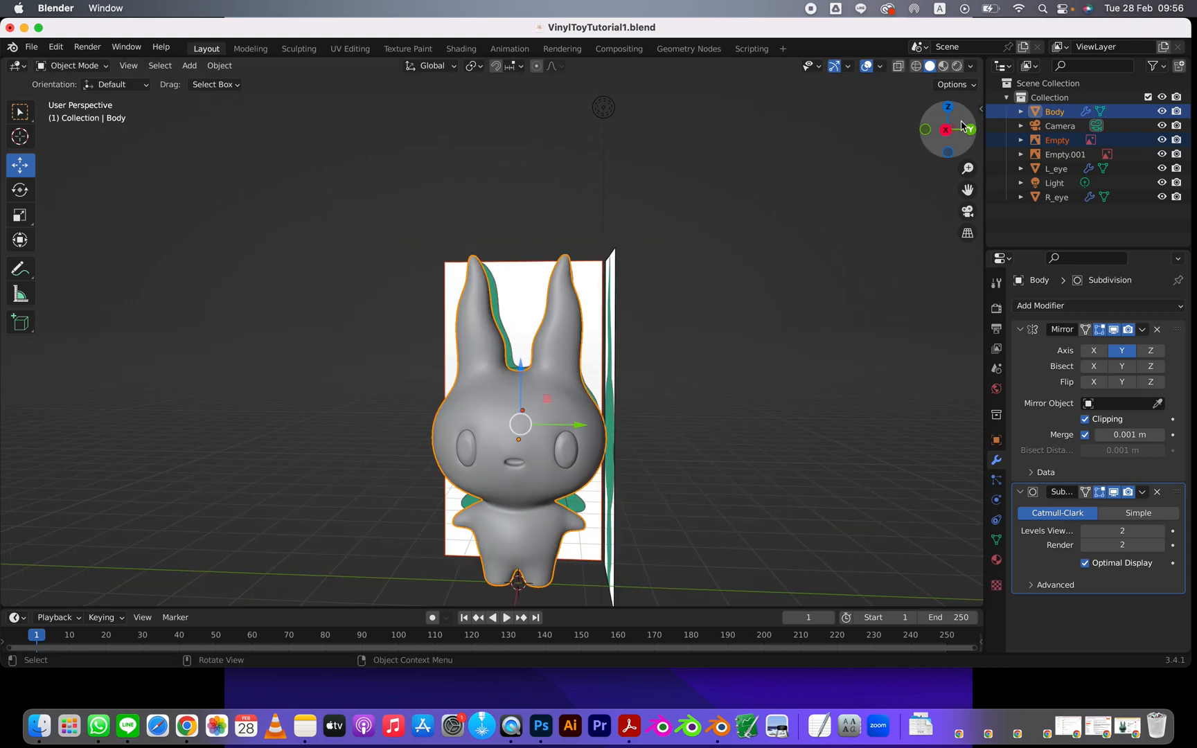
click(943, 66)
mouse_move(711, 393)
middle_down()
mouse_move(677, 425)
mouse_move(800, 412)
mouse_move(630, 401)
middle_up()
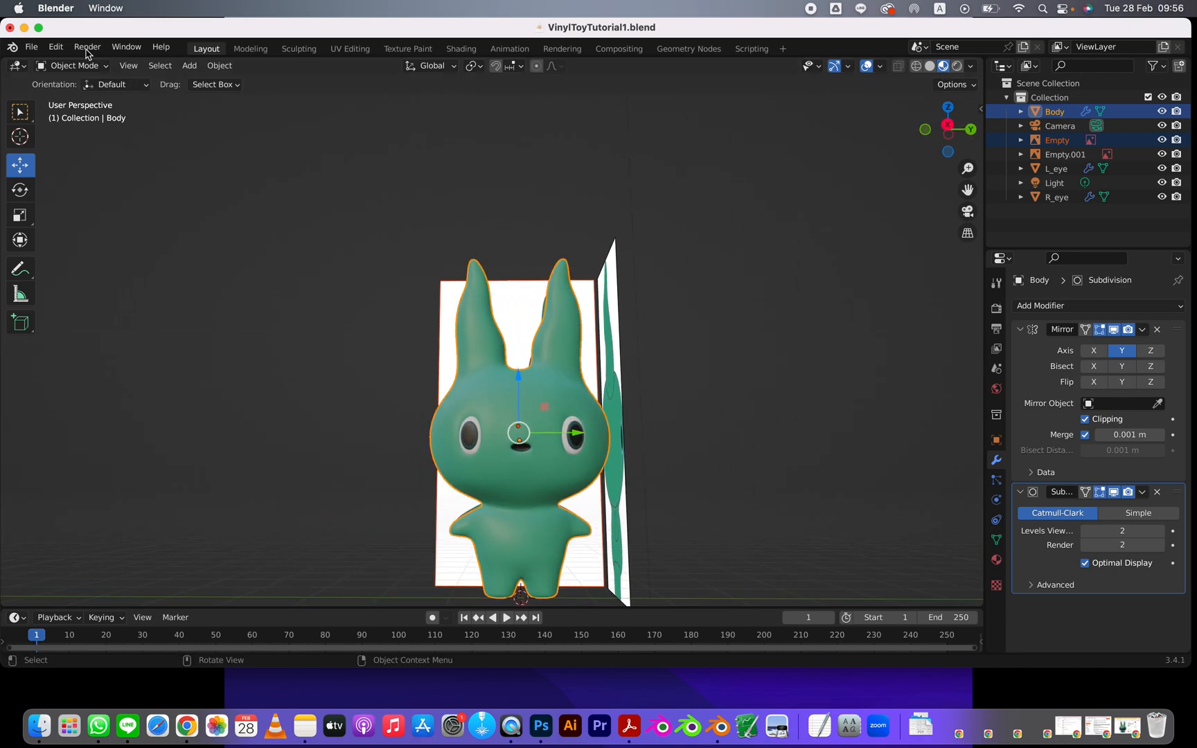
Save the file and view the finished bunny from several angles.
click(32, 46)
click(50, 141)
scroll(711, 464, down, 2)
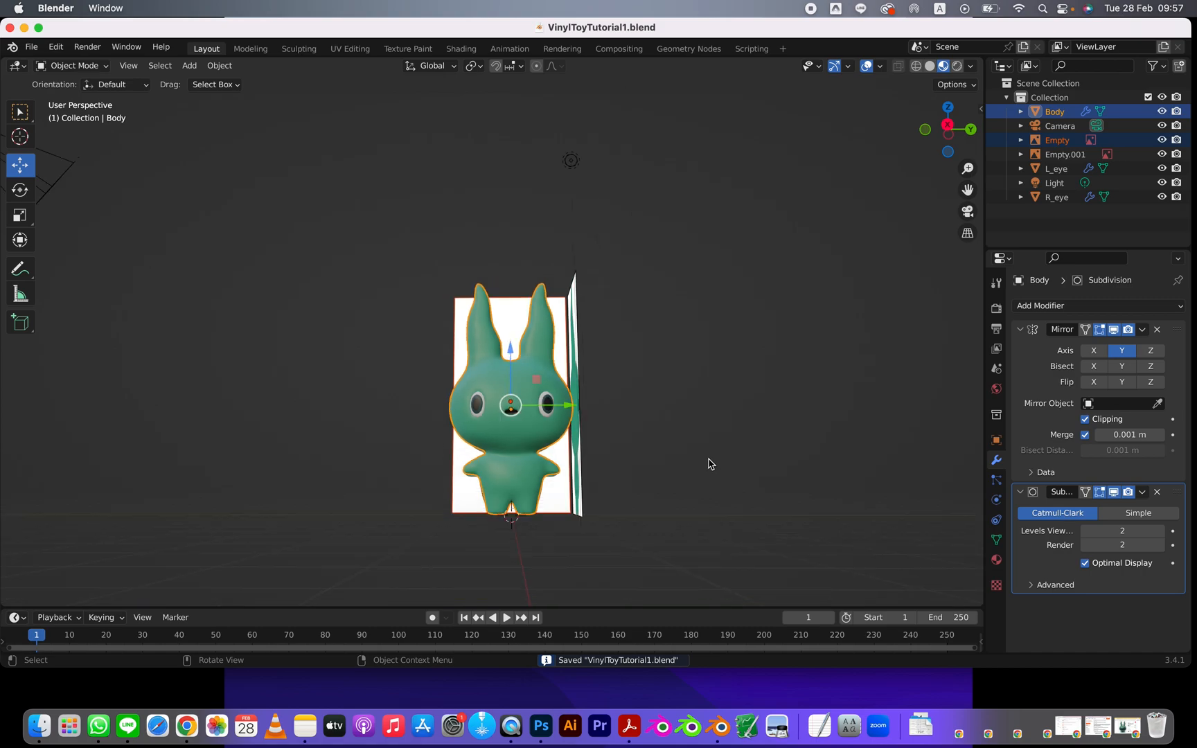
middle_drag(651, 452, 668, 481)
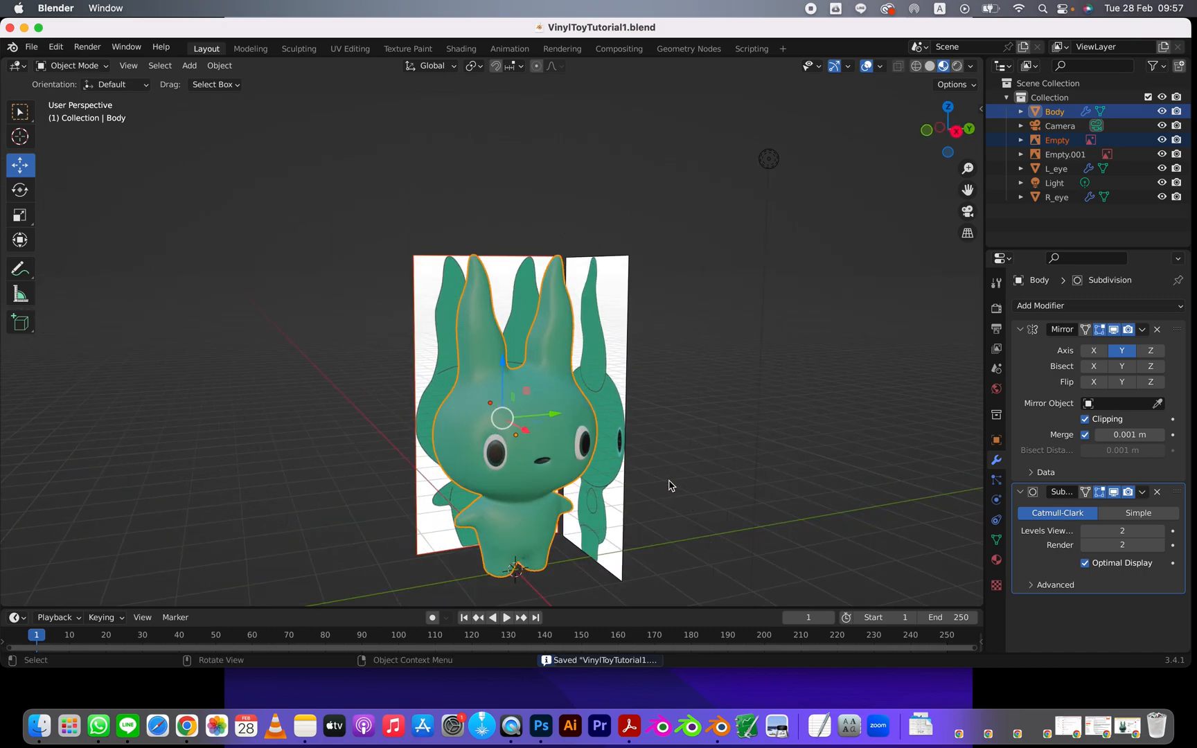
shift+middle_drag(675, 460, 604, 383)
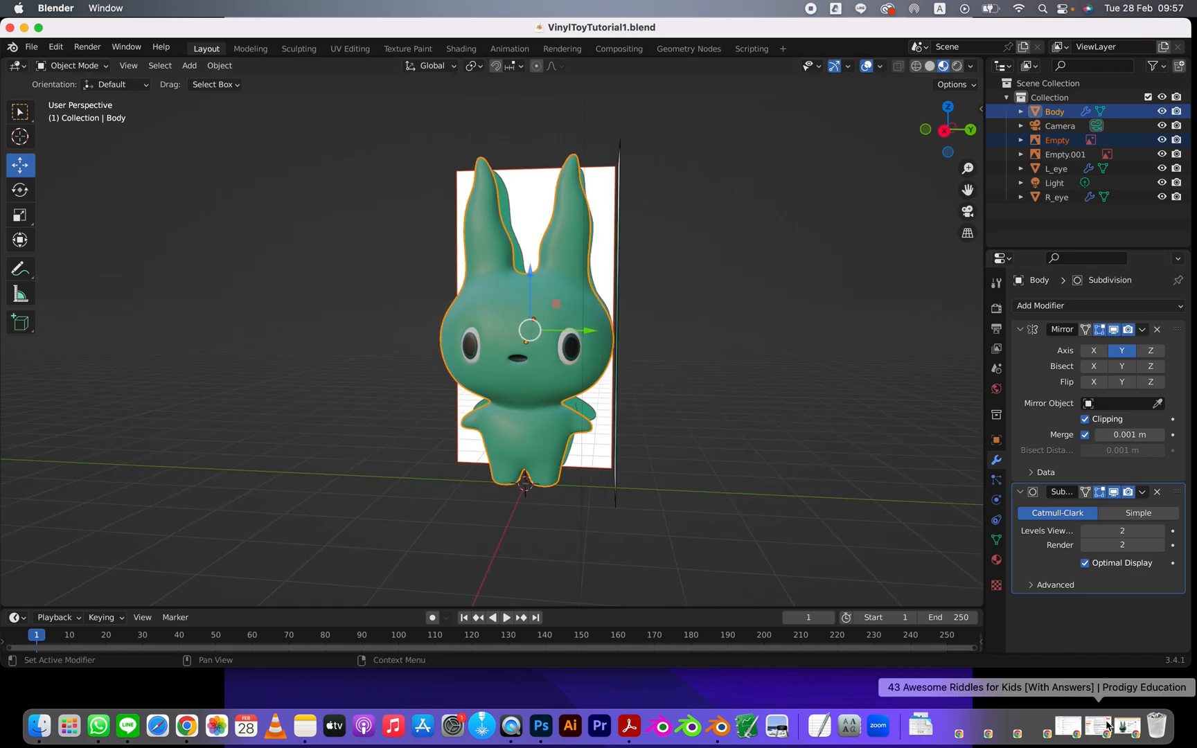
Switch to Chrome and skim the Behance 3D Character EXPO page for character toy examples.
drag(916, 31, 853, 291)
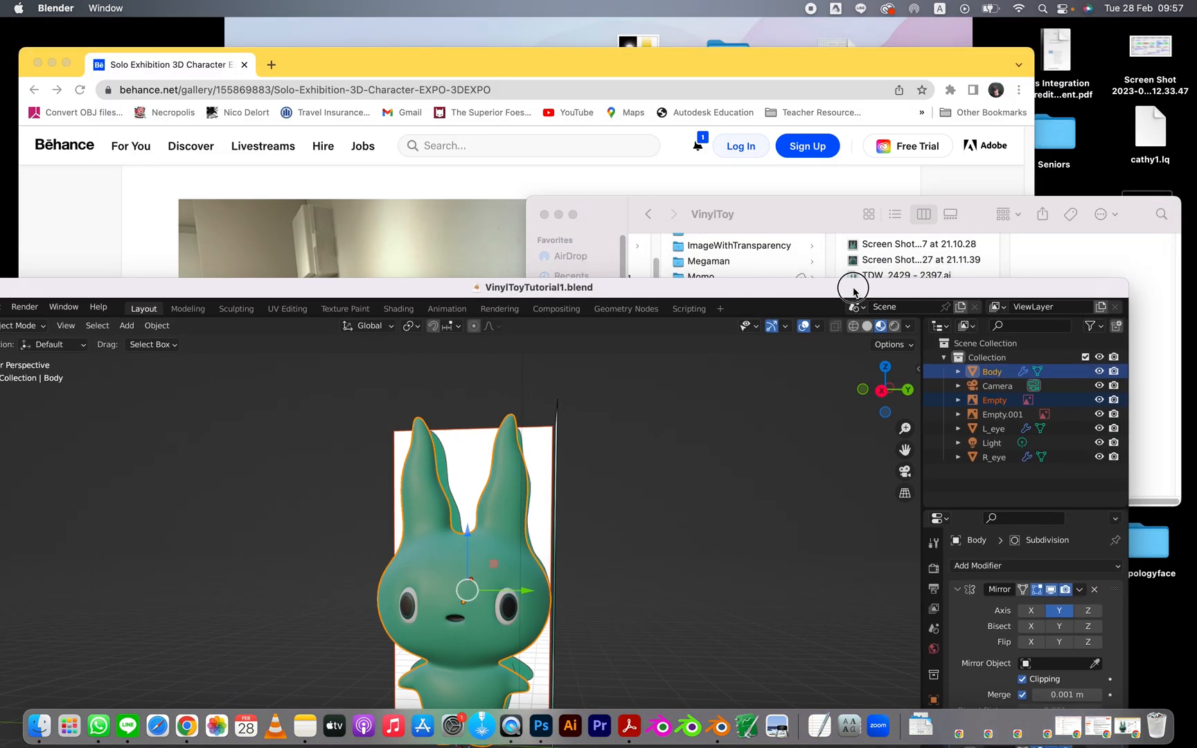
click(359, 60)
scroll(198, 295, down, 15)
scroll(199, 295, up, 15)
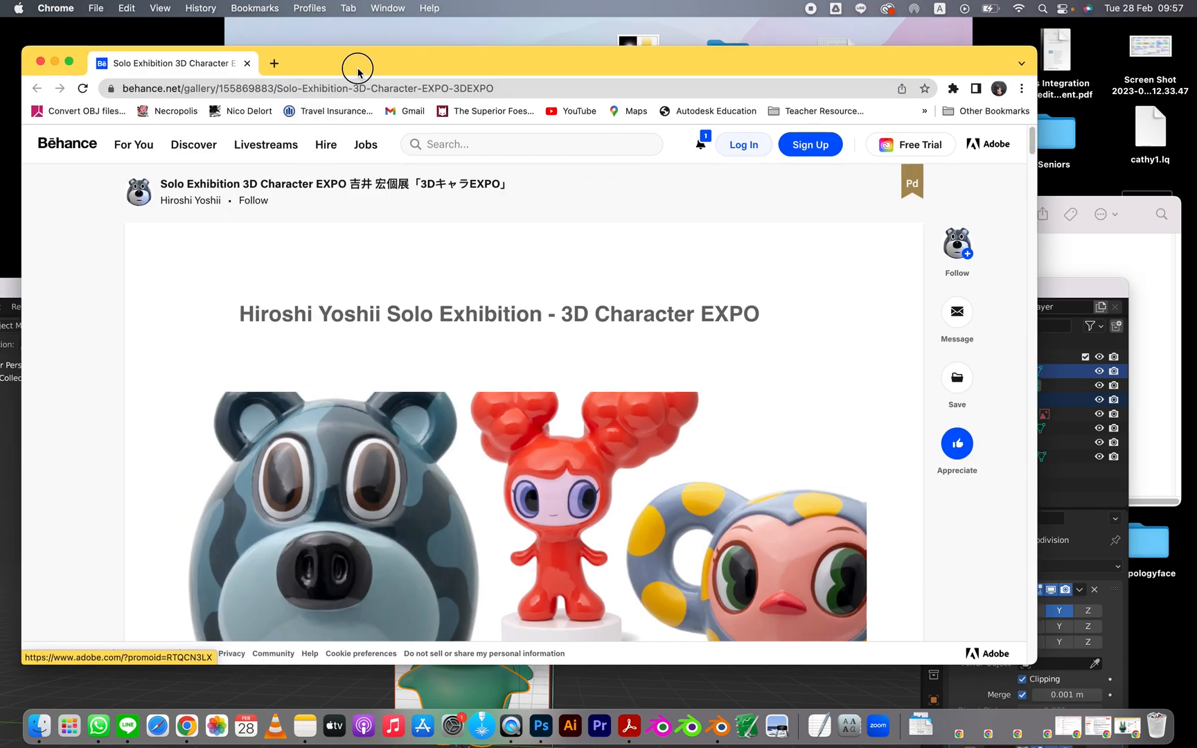
Switch back to Blender, restore its window to full view and bring up the file commands.
drag(355, 68, 441, 40)
drag(73, 286, 195, 21)
mouse_move(352, 359)
middle_down()
mouse_move(275, 342)
mouse_move(543, 369)
mouse_move(361, 365)
middle_up()
click(37, 48)
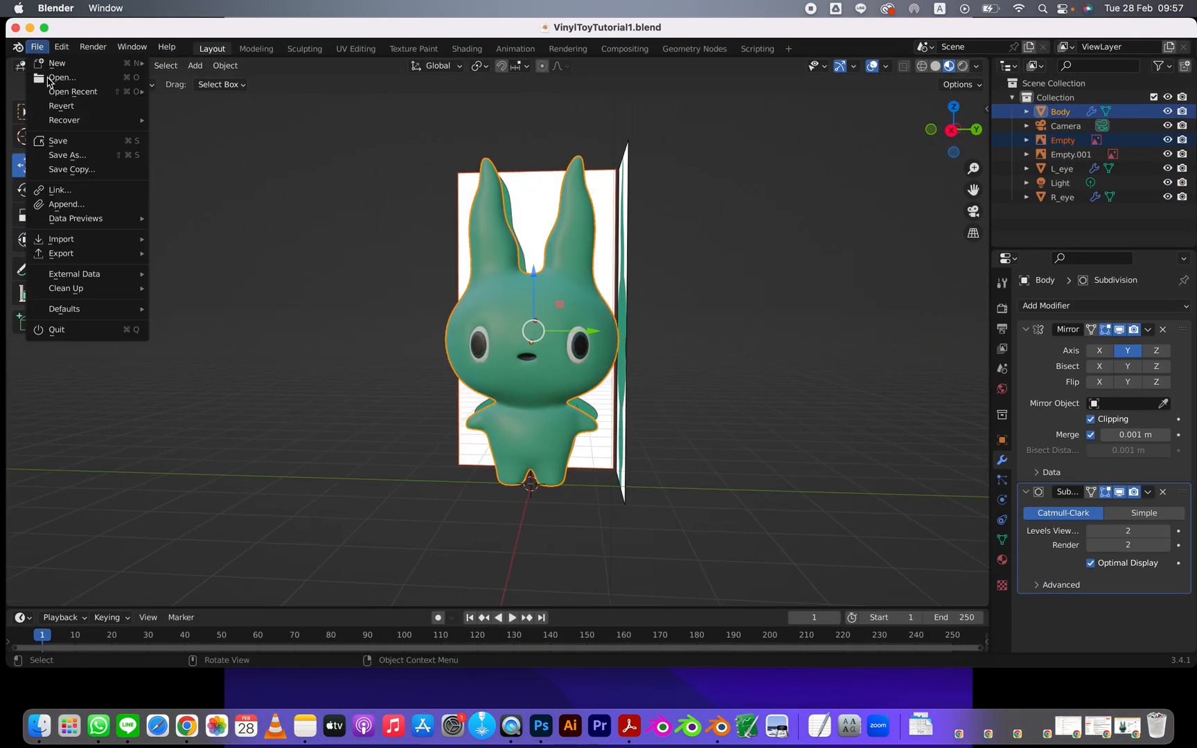